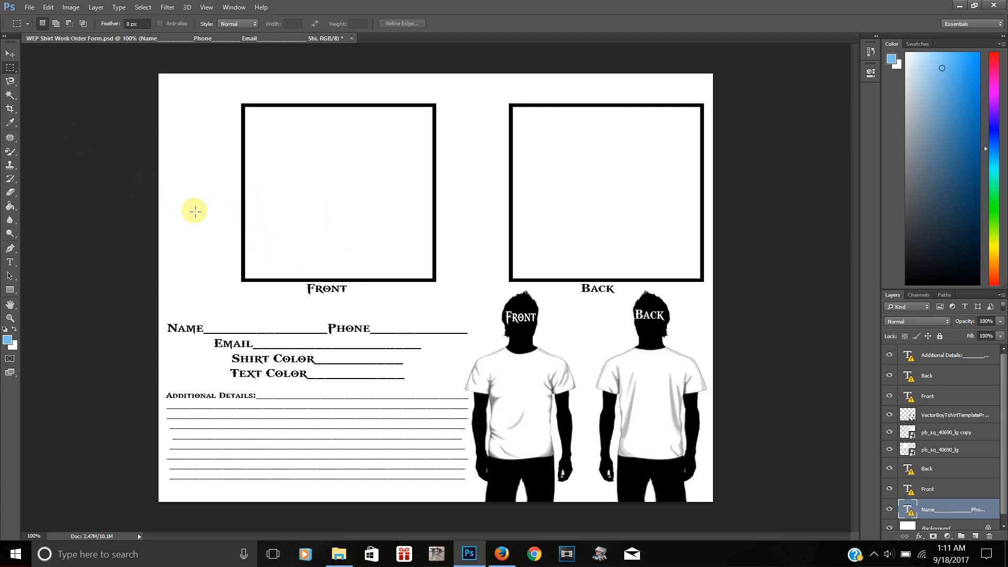
Create a new document 11 inches wide and 8.5 inches high at 300 pixels/inch, RGB Color, with a white background
click(30, 7)
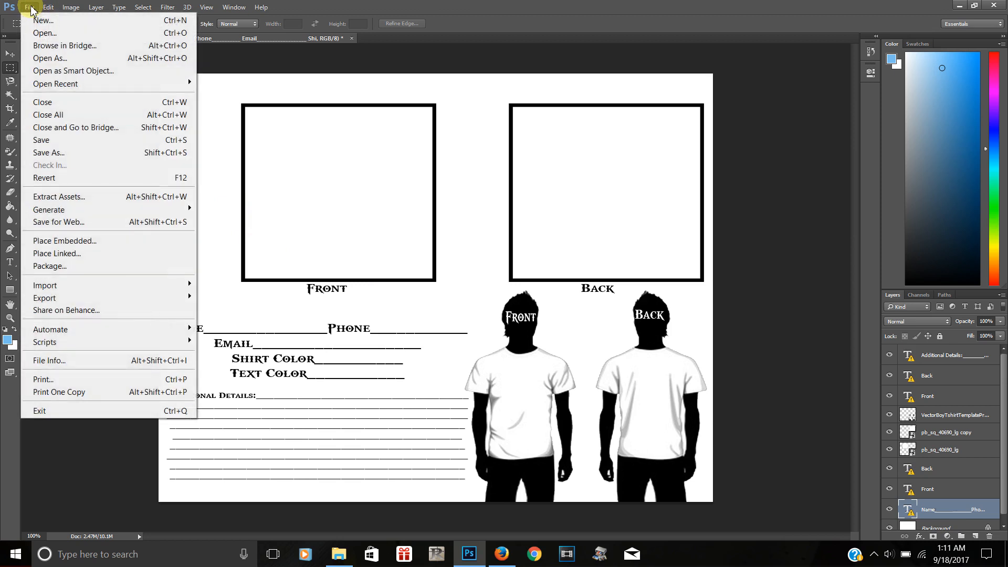
click(45, 21)
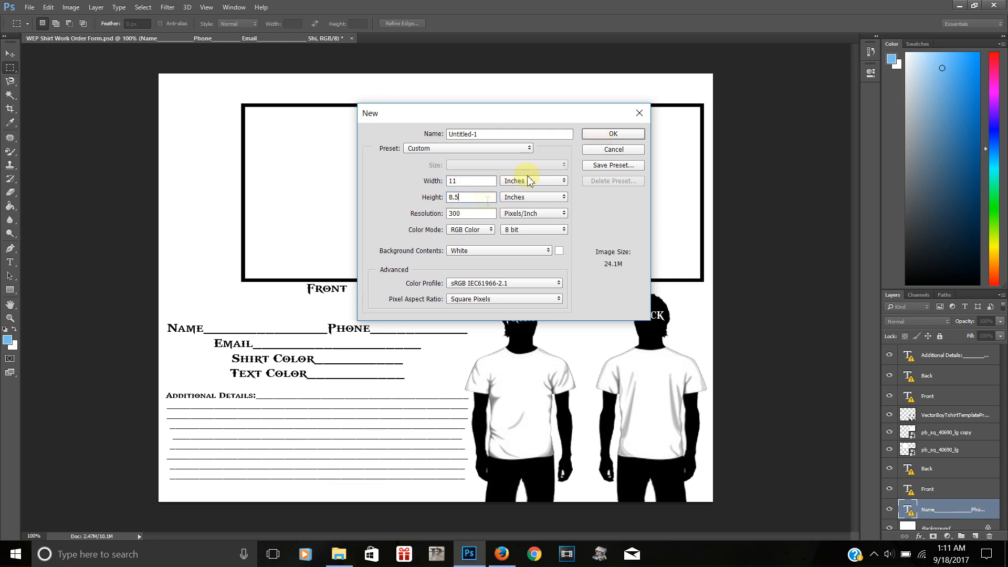
click(607, 132)
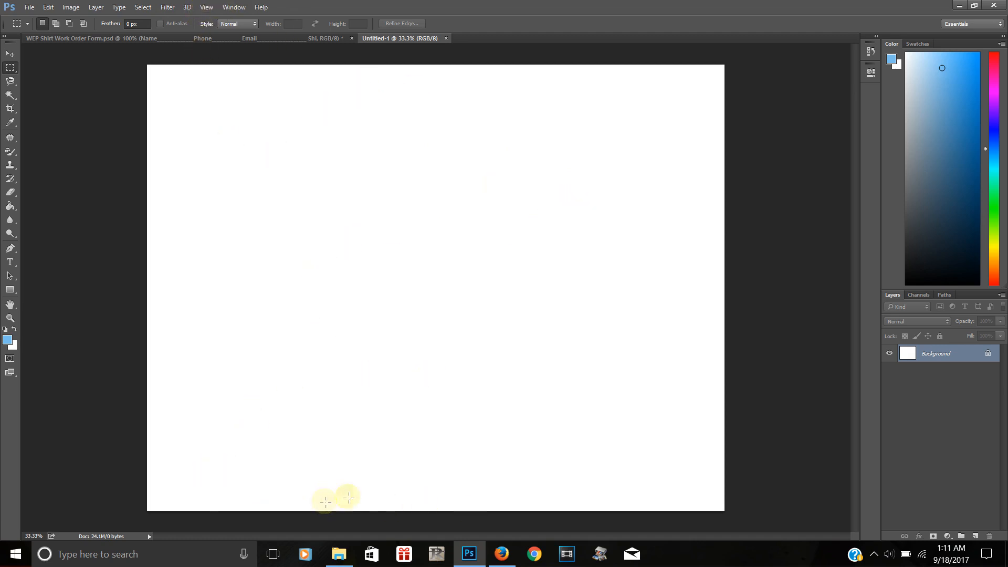
Show the grid over the blank document
click(206, 11)
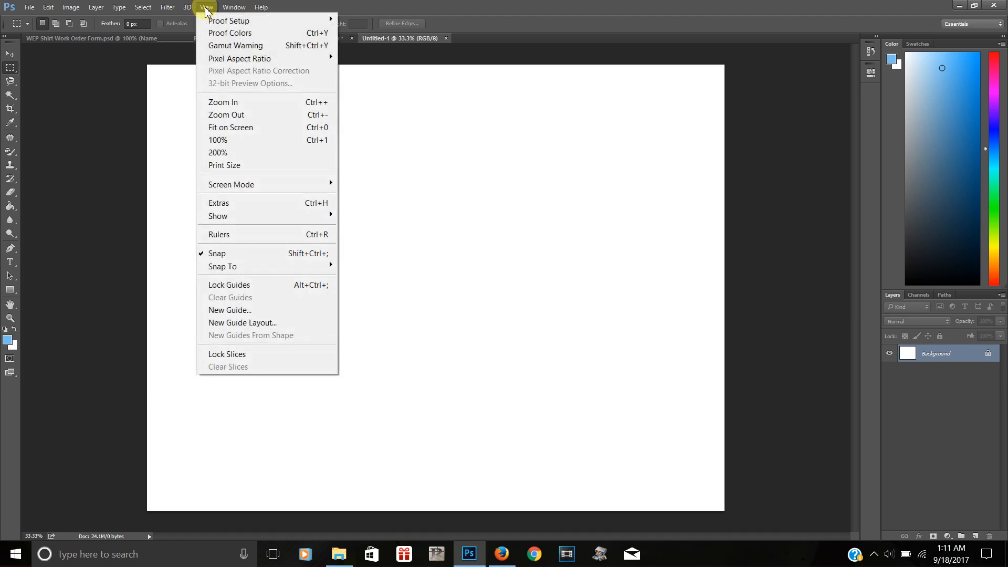
click(292, 7)
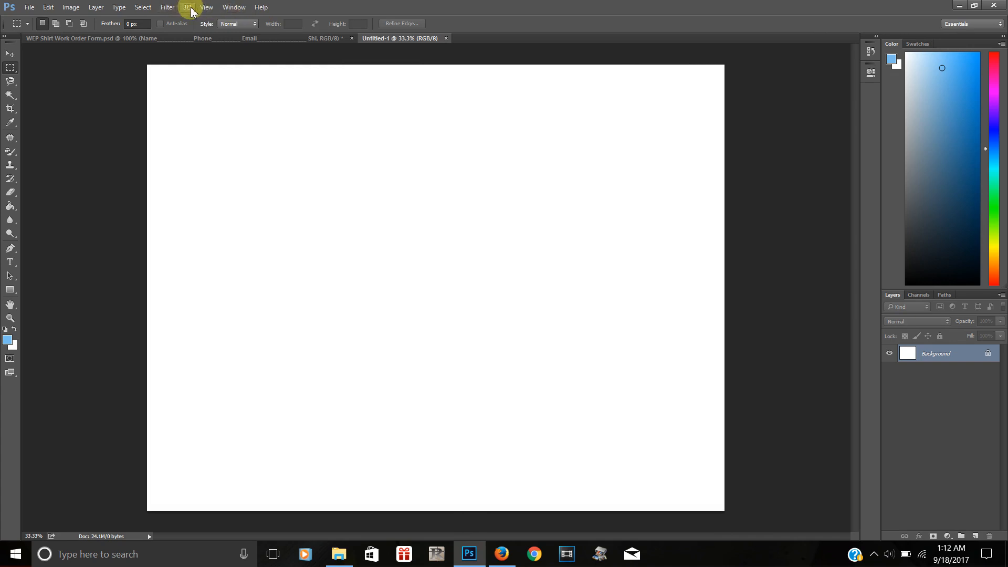
click(207, 9)
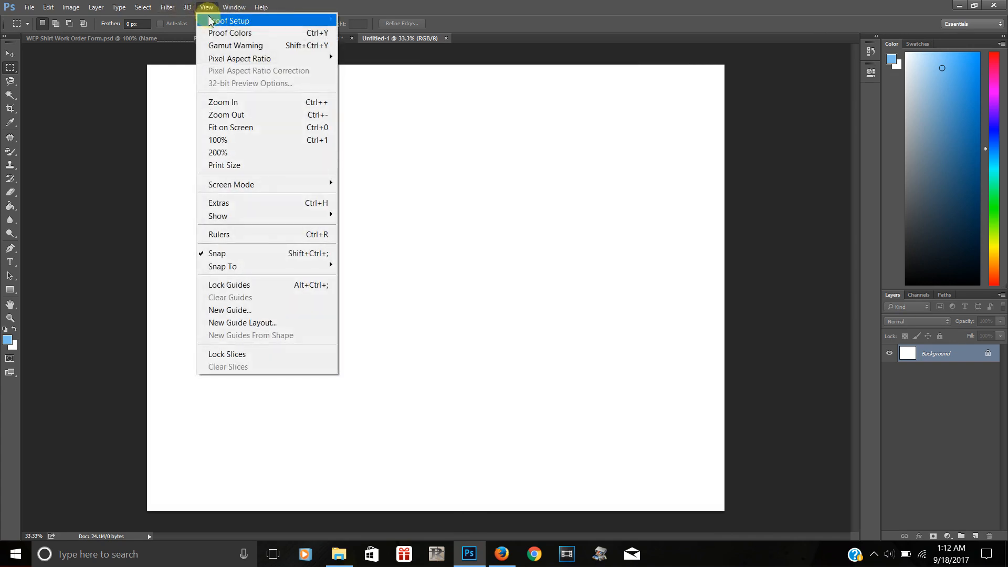
click(218, 203)
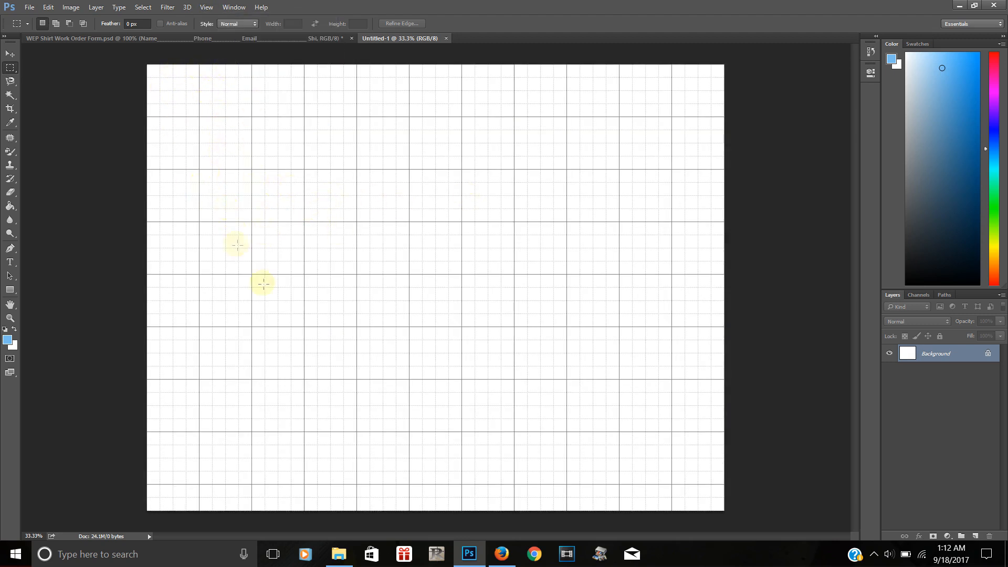
Check the 2017 Tshirt WorkOrderForm folder, switch to Firefox and examine the first "tshirt mock up vector" image result with its related shirt templates
click(339, 555)
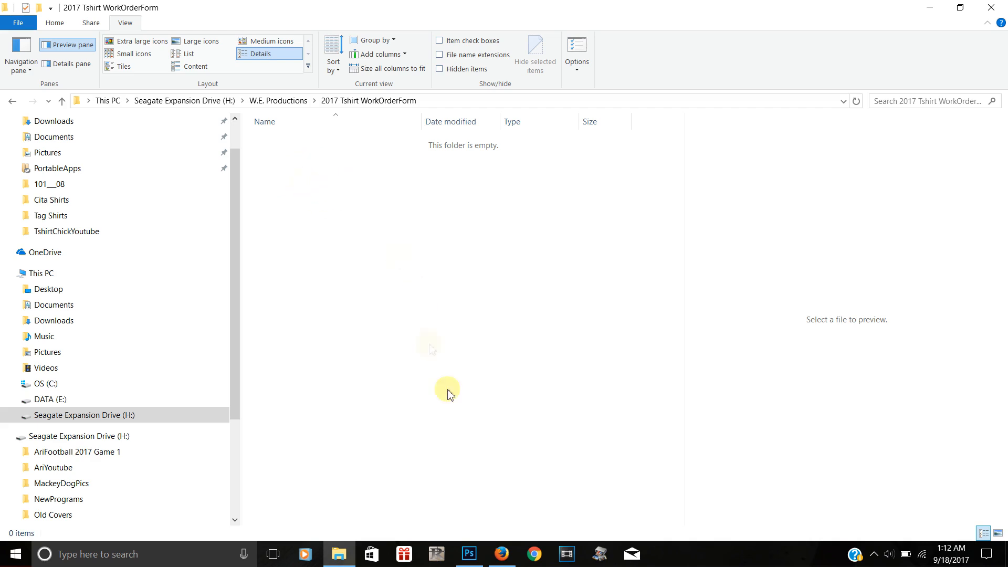
click(502, 560)
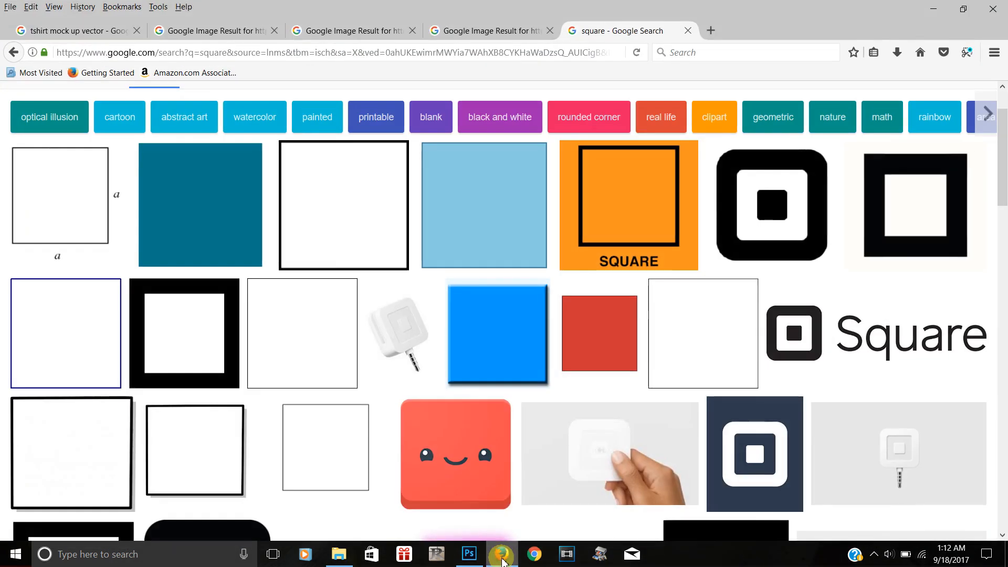
click(92, 31)
drag(1000, 462, 976, 95)
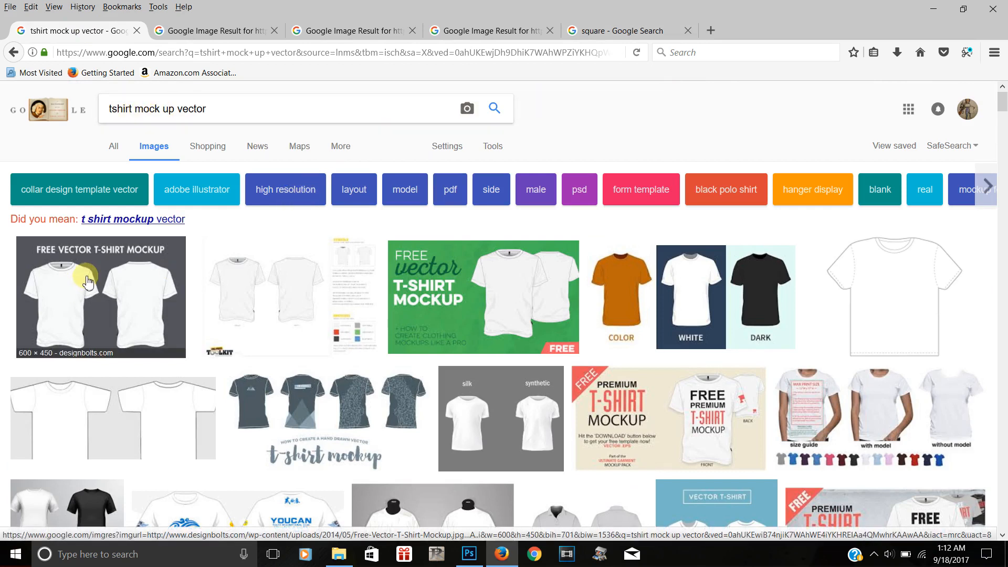
click(97, 309)
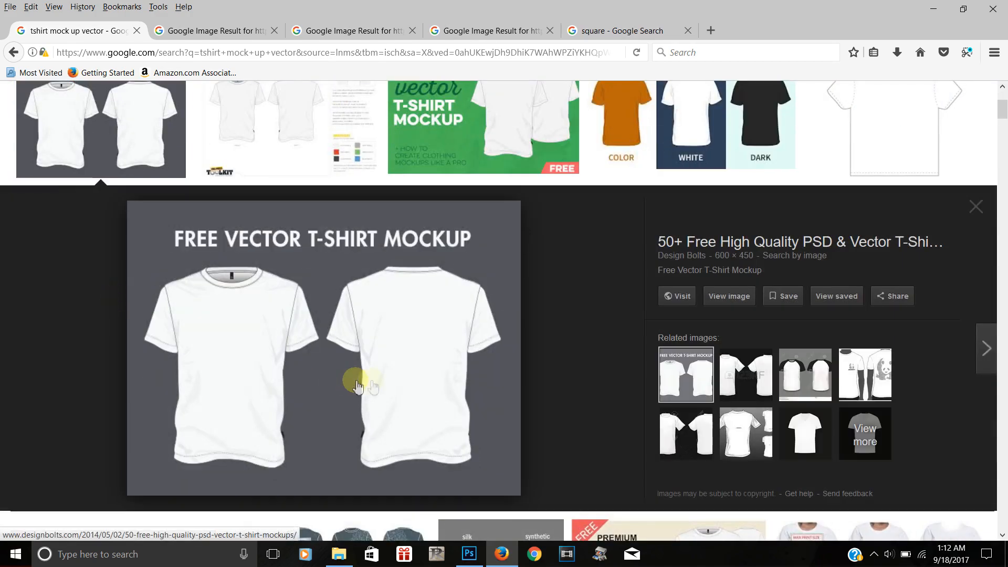
click(682, 438)
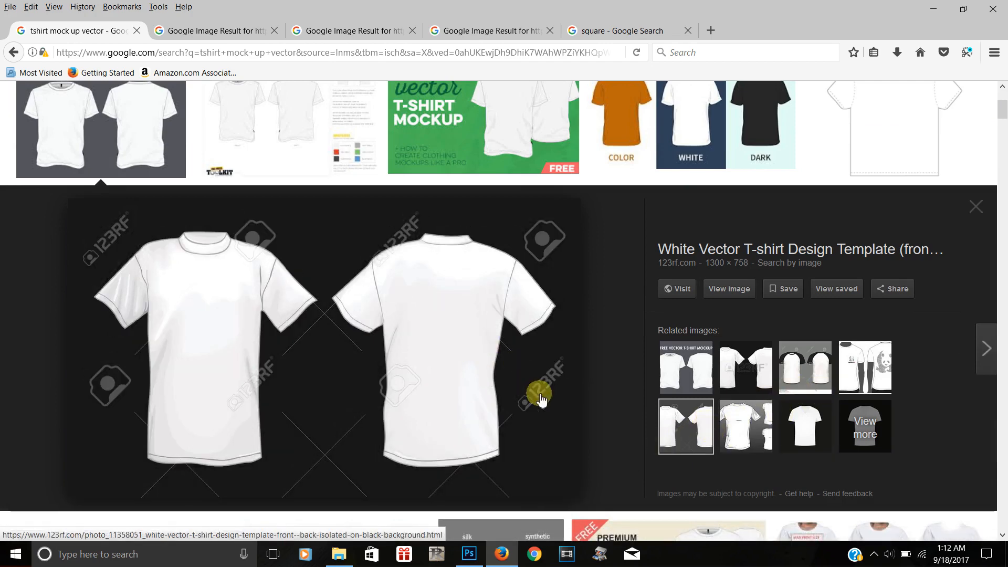
click(867, 375)
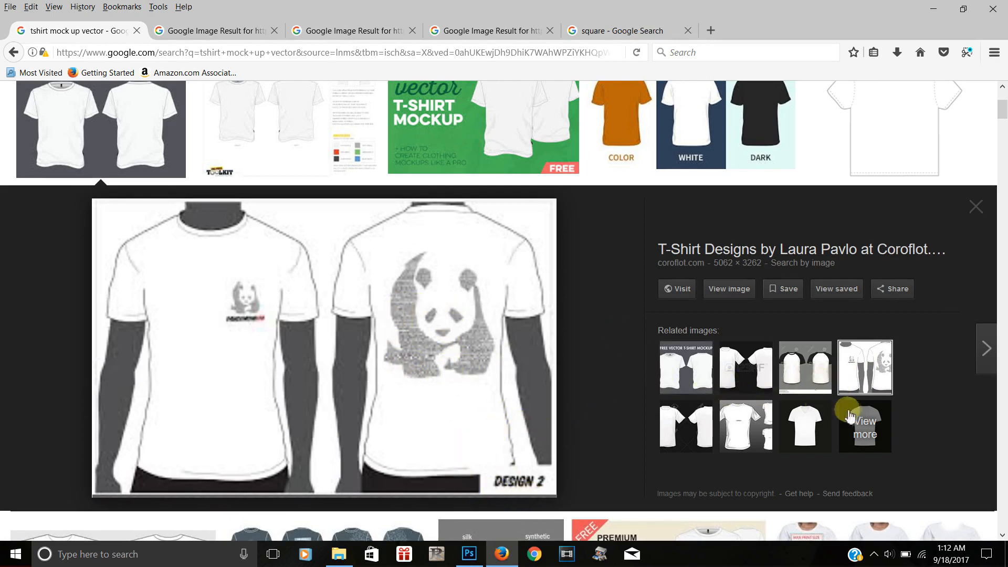
click(685, 370)
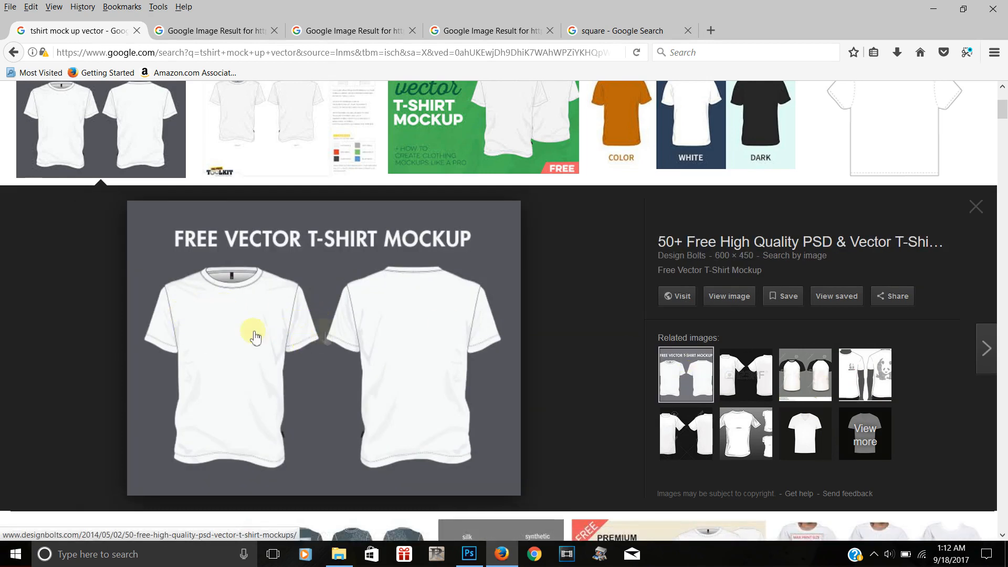
click(975, 206)
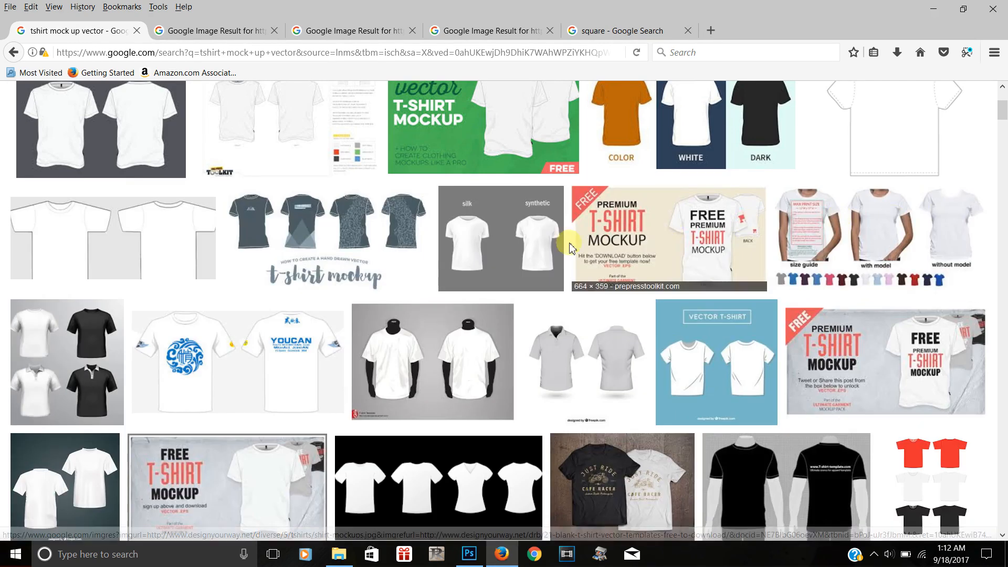
Examine the Printsome front-and-back mannequin template, its related images and the blue Freepik vector T-shirt result, then close the preview
click(466, 321)
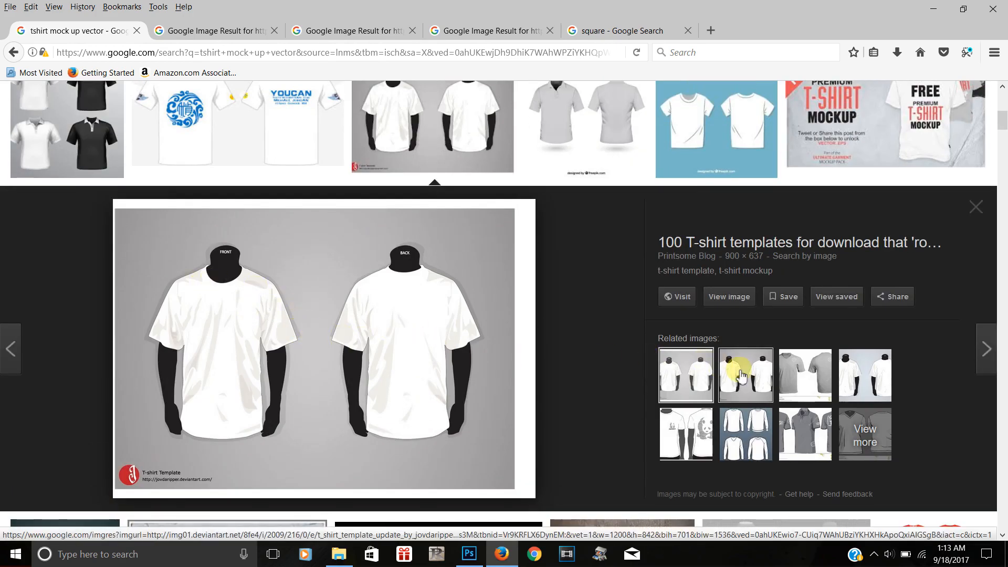
click(740, 376)
click(809, 378)
click(850, 391)
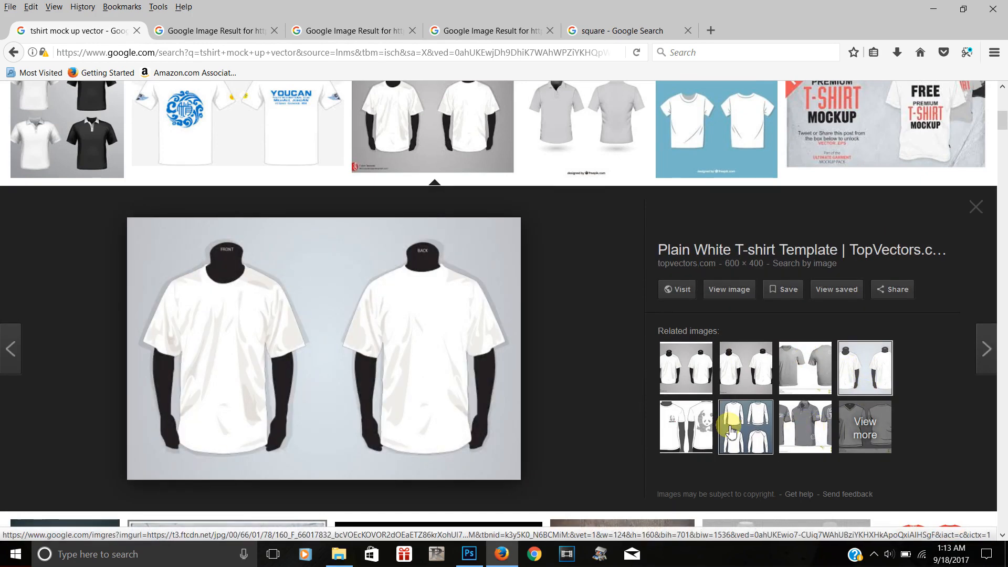
click(690, 426)
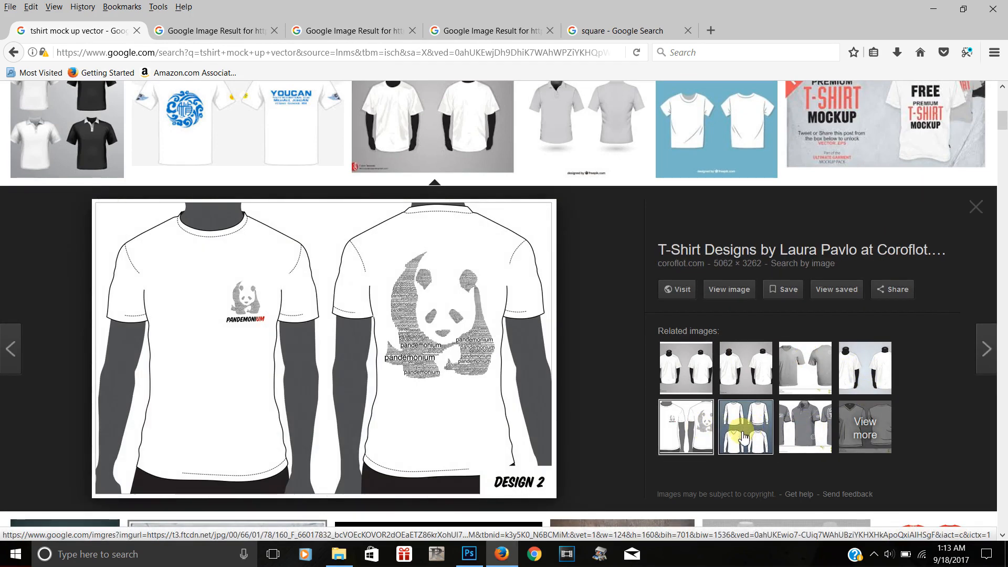
click(979, 211)
click(733, 137)
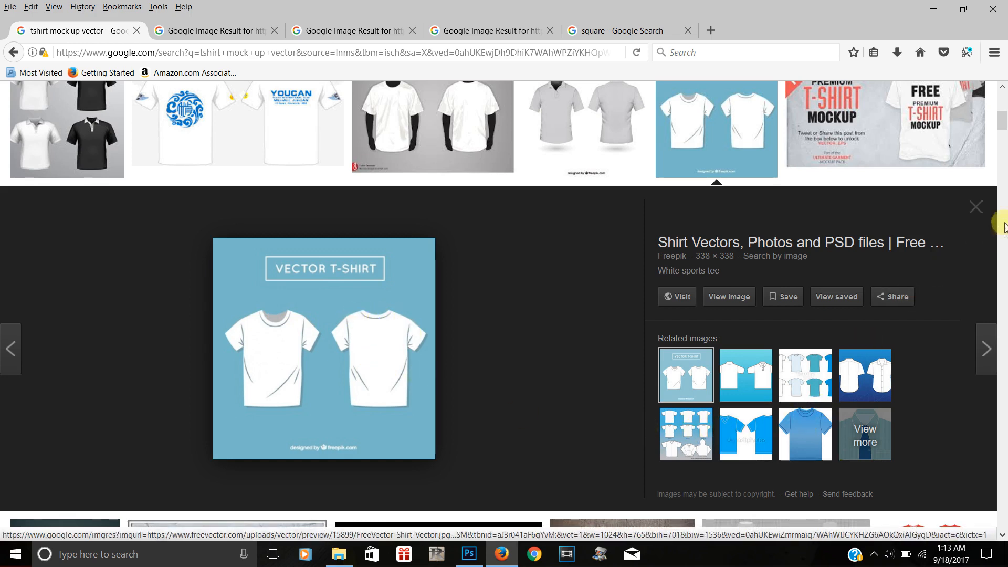
click(973, 213)
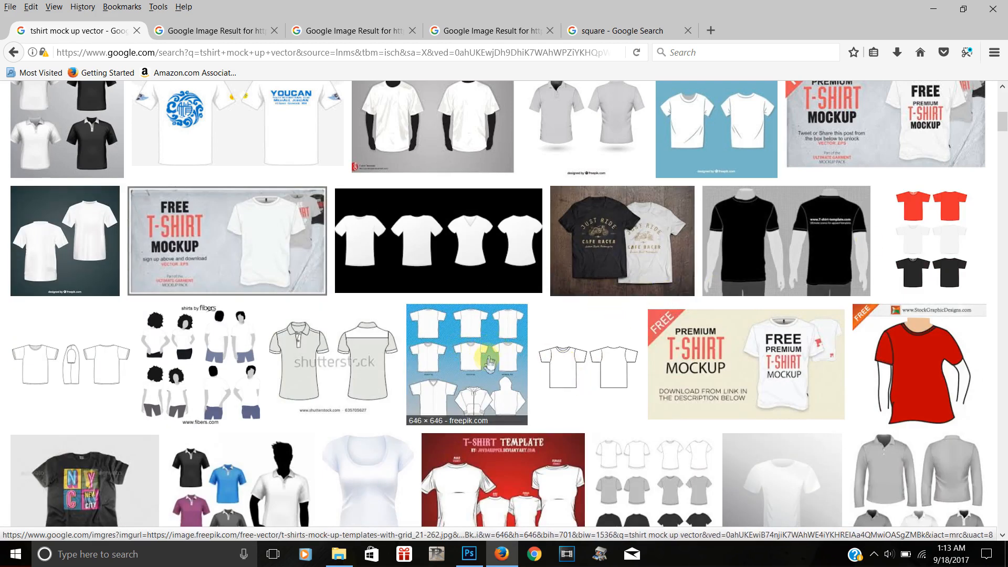
Look farther down the image results and examine the Fibers T-shirt mockup set with its related V-neck and TopVectors templates
scroll(487, 355, down, 2)
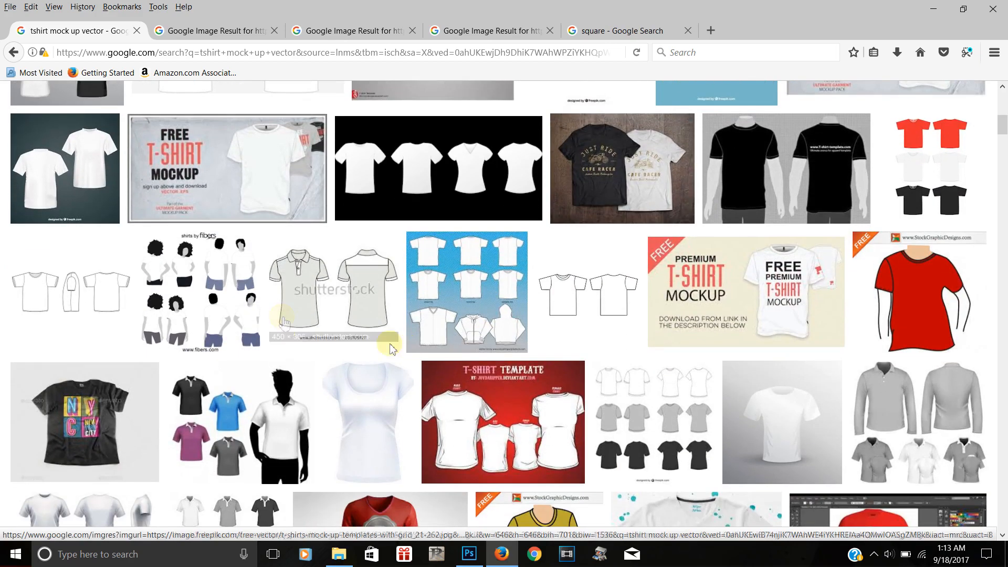
click(215, 281)
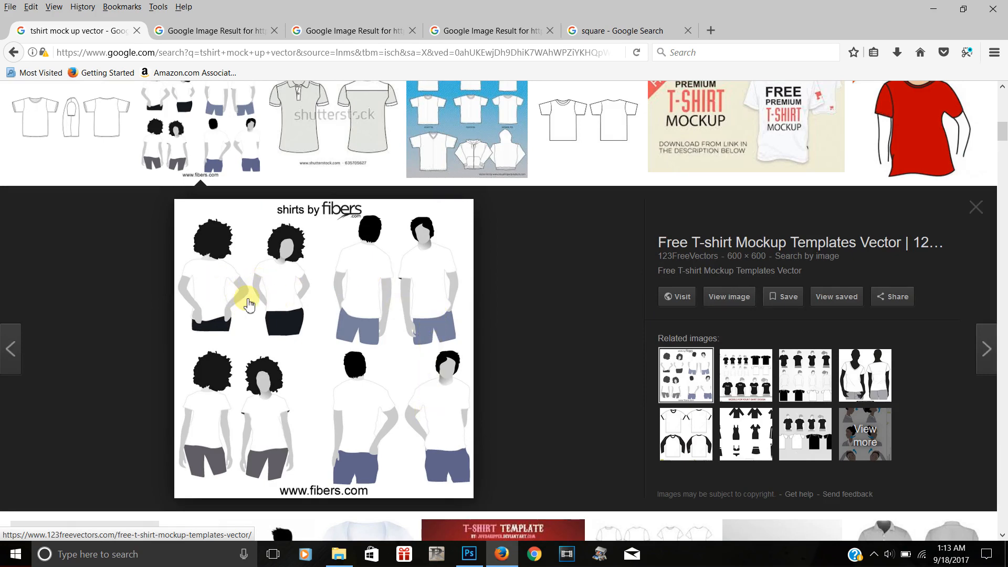
click(872, 374)
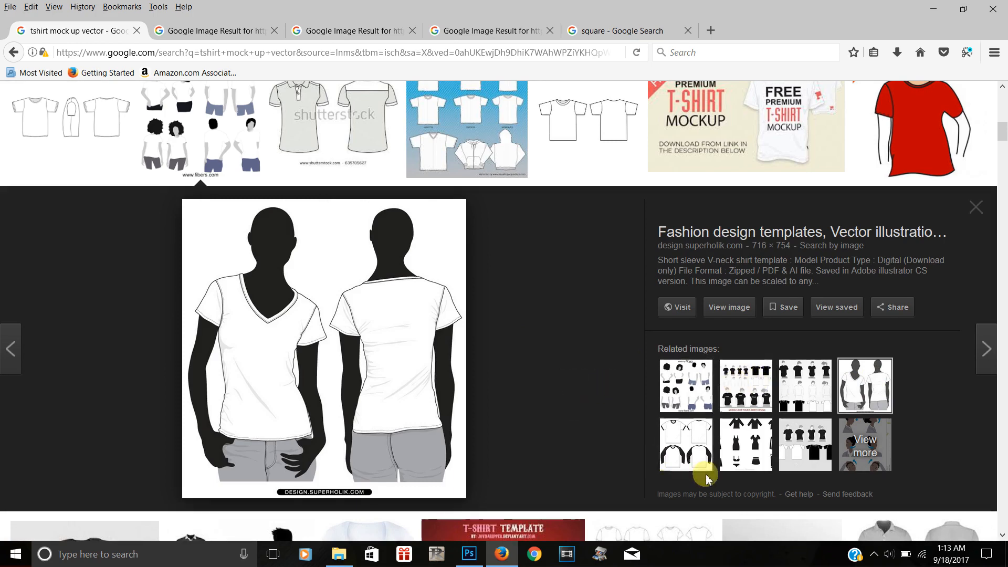
click(796, 395)
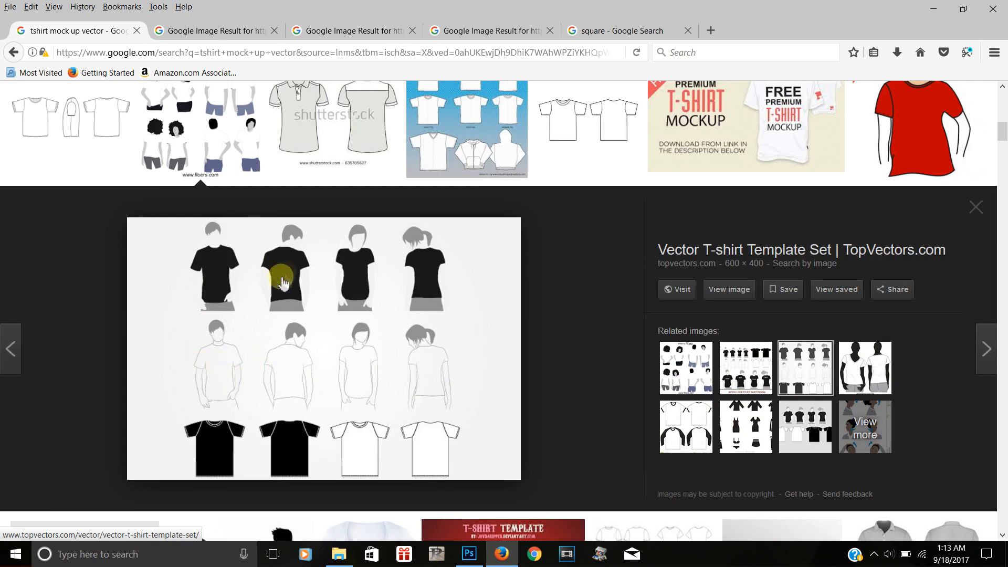
click(683, 371)
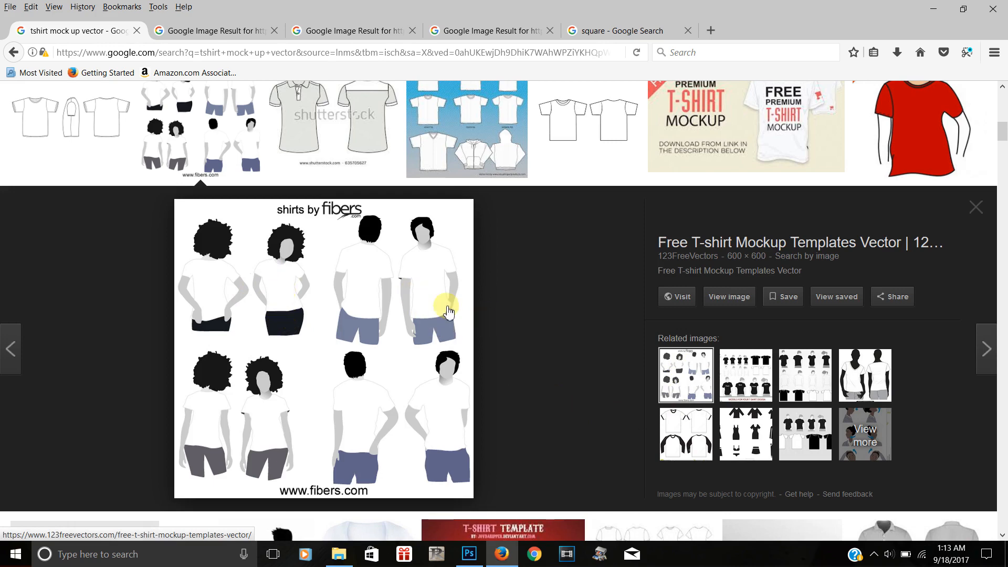
Compare the mockup images open in the other browser tabs, including the related girls' T-shirt and women's long-sleeve templates
click(248, 33)
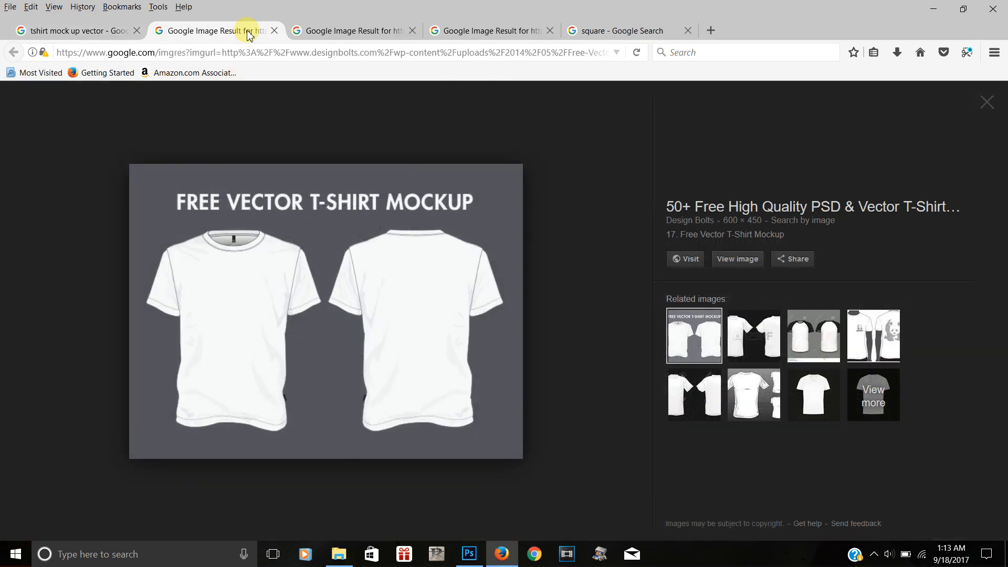
click(348, 35)
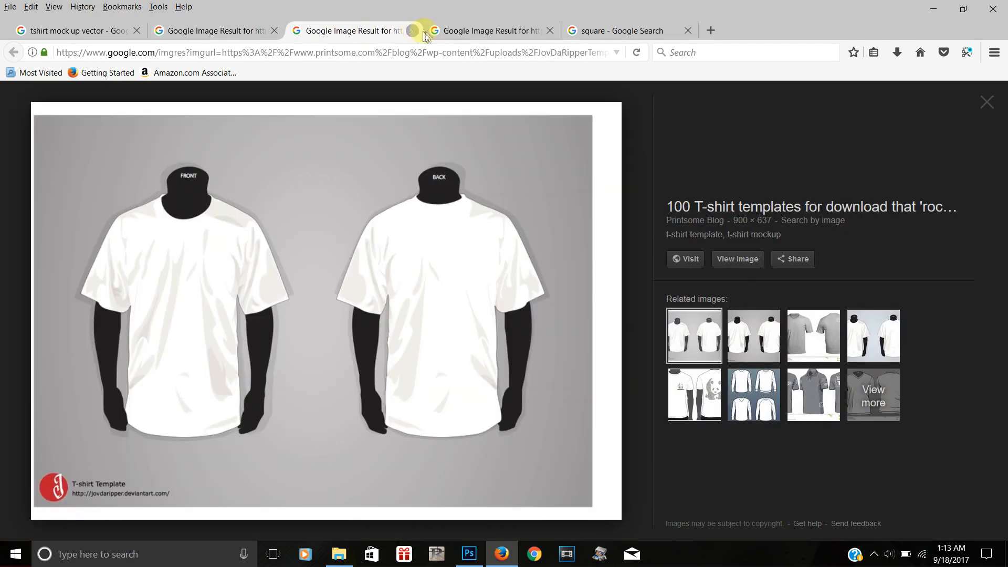
click(486, 33)
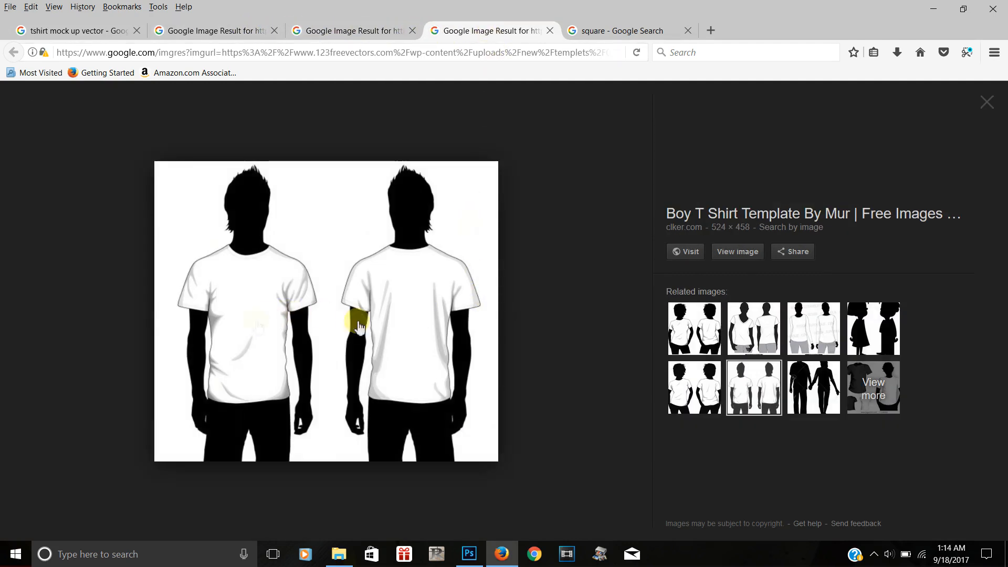
click(701, 325)
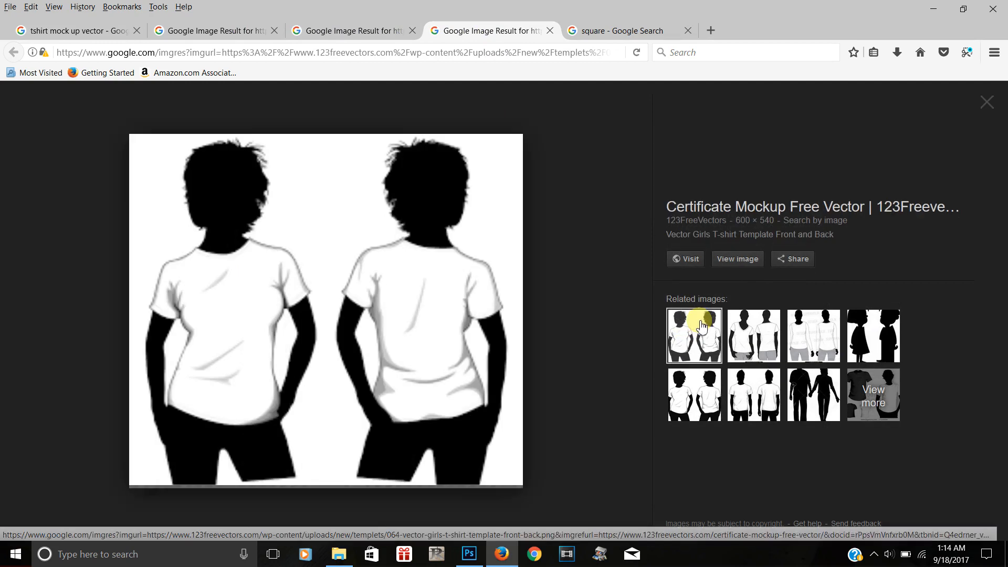
click(815, 346)
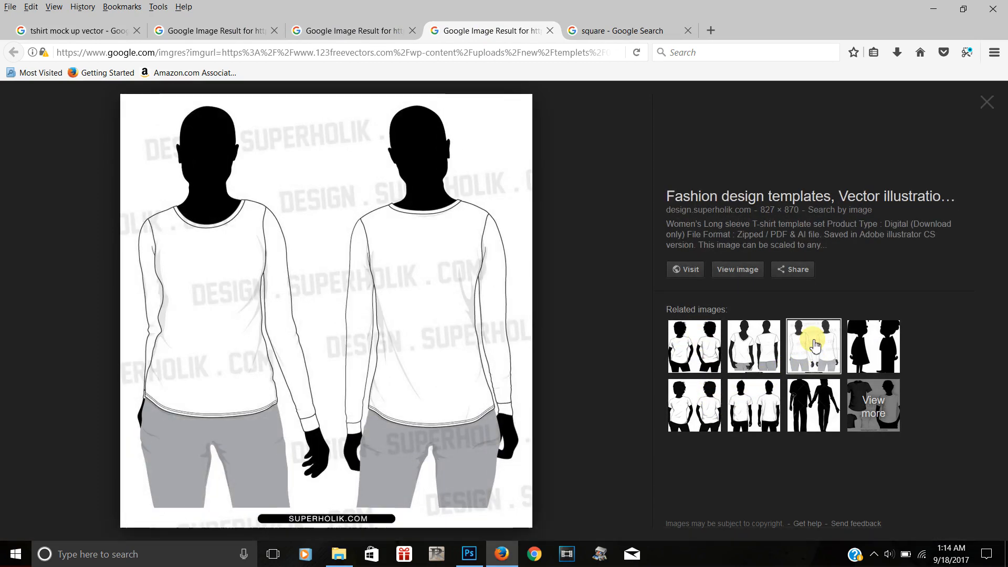
Open the Boy T Shirt Template image among the related templates and save it to the 2017 Tshirt WorkOrderForm folder
click(765, 412)
click(756, 336)
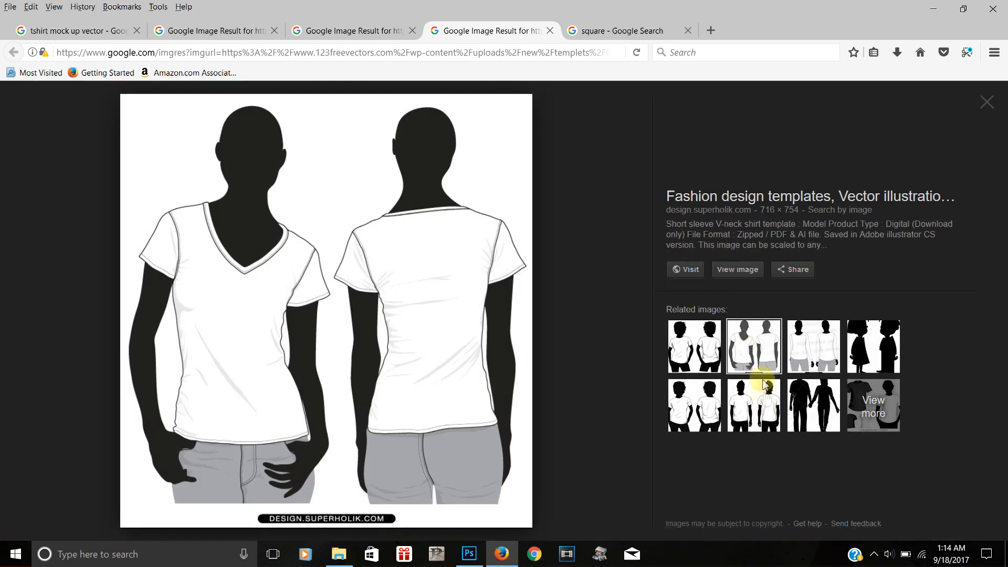
click(761, 404)
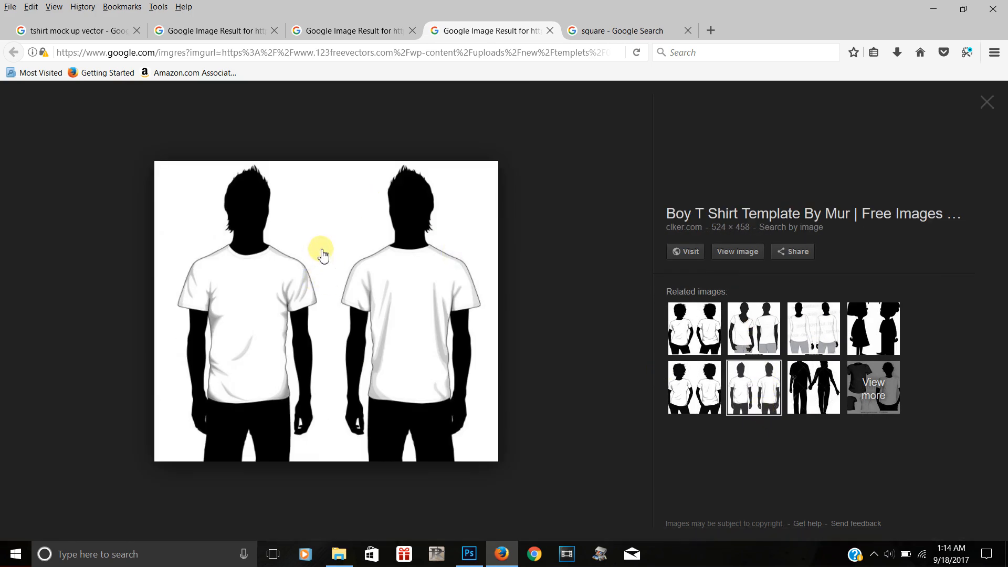
drag(323, 255, 382, 319)
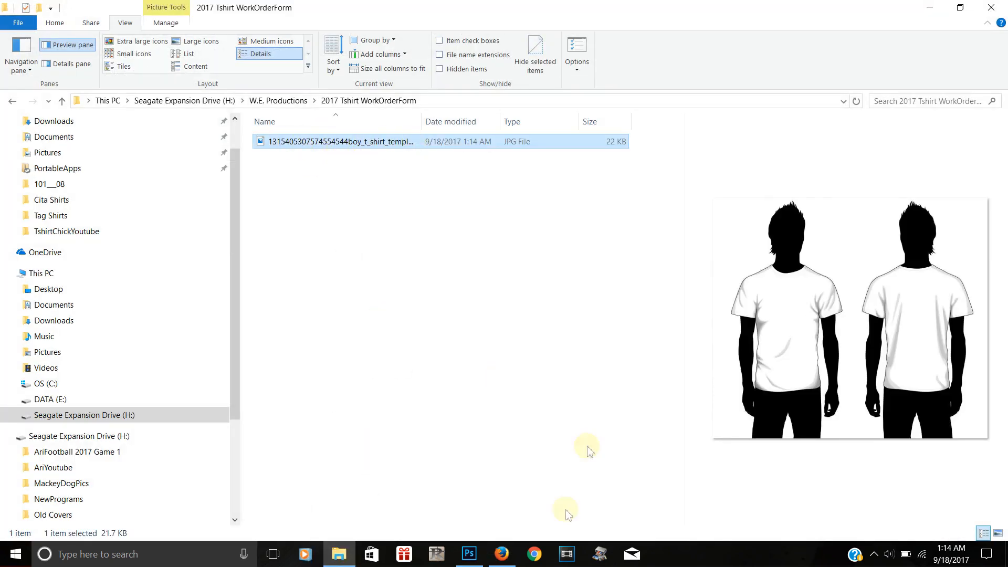
Switch to Photoshop to view the WEP Shirt Work Order Form document, and return to the 2017 Tshirt WorkOrderForm folder
click(469, 554)
click(104, 39)
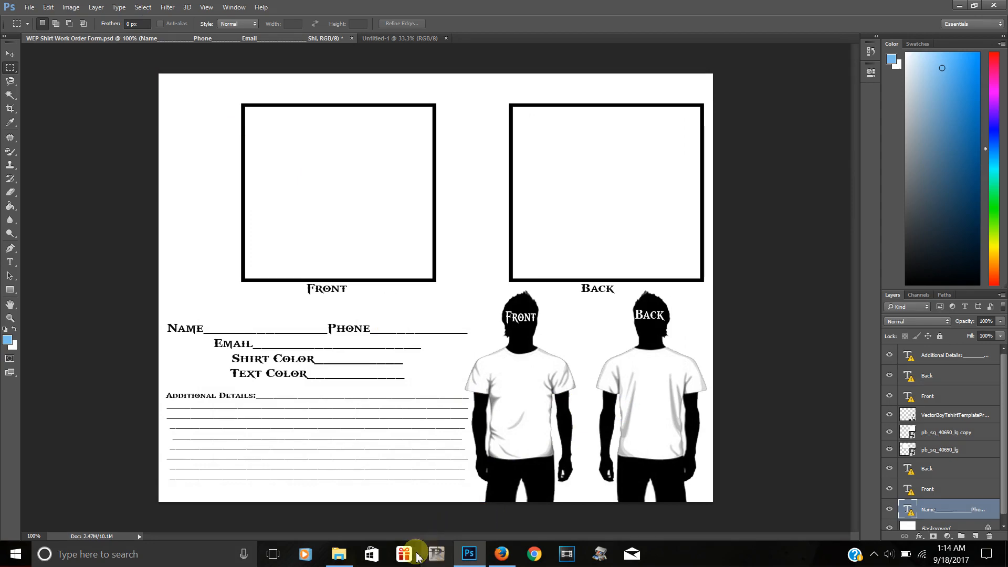
click(341, 557)
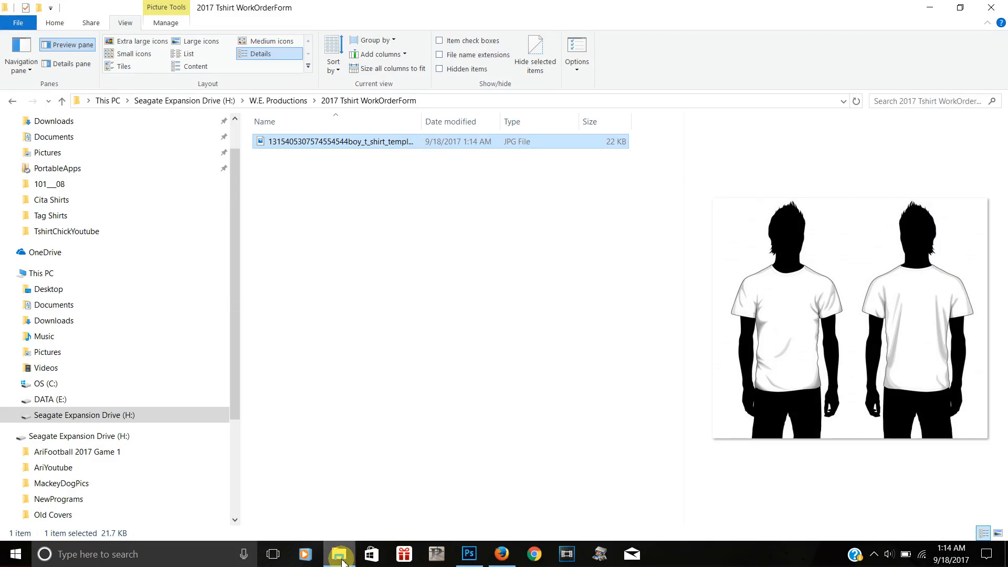
Switch to the browser and examine the square image results for an outlined box suitable for the order form
click(340, 557)
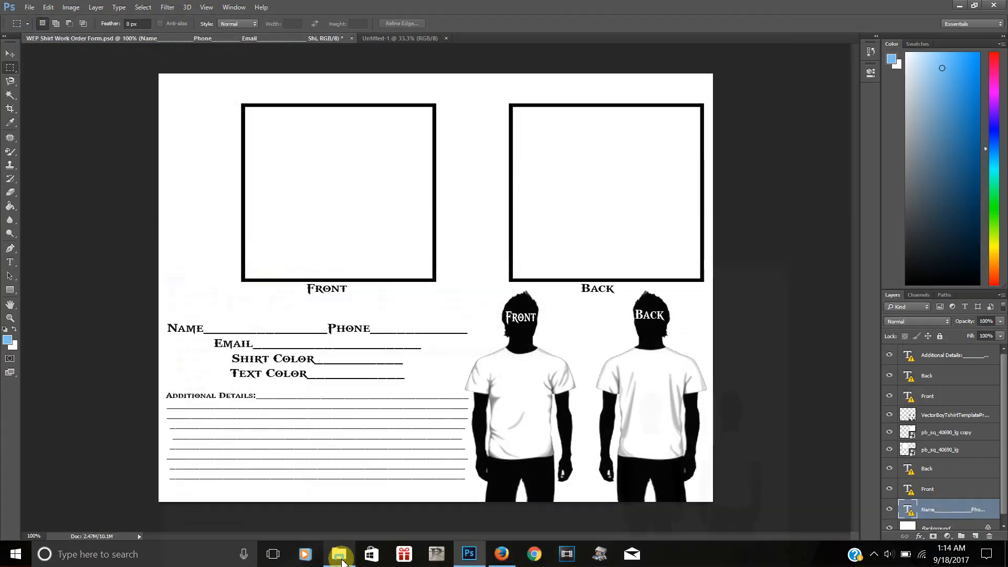
click(496, 550)
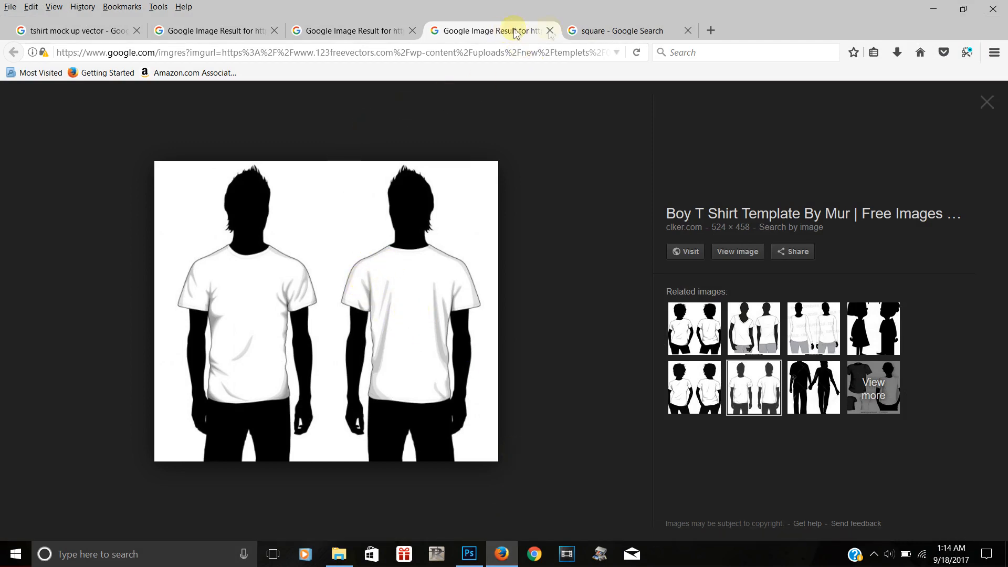
click(630, 29)
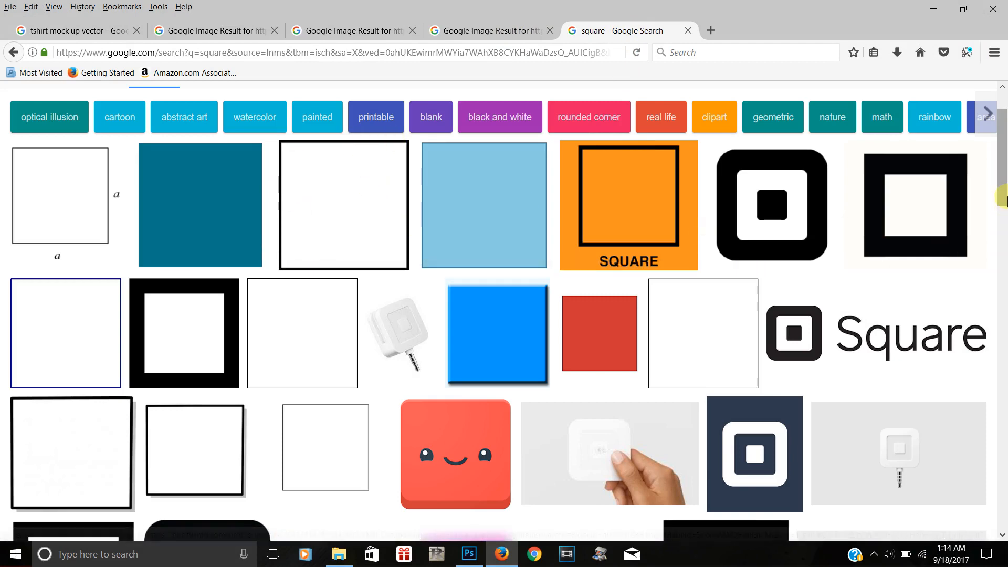
scroll(1002, 178, up, 2)
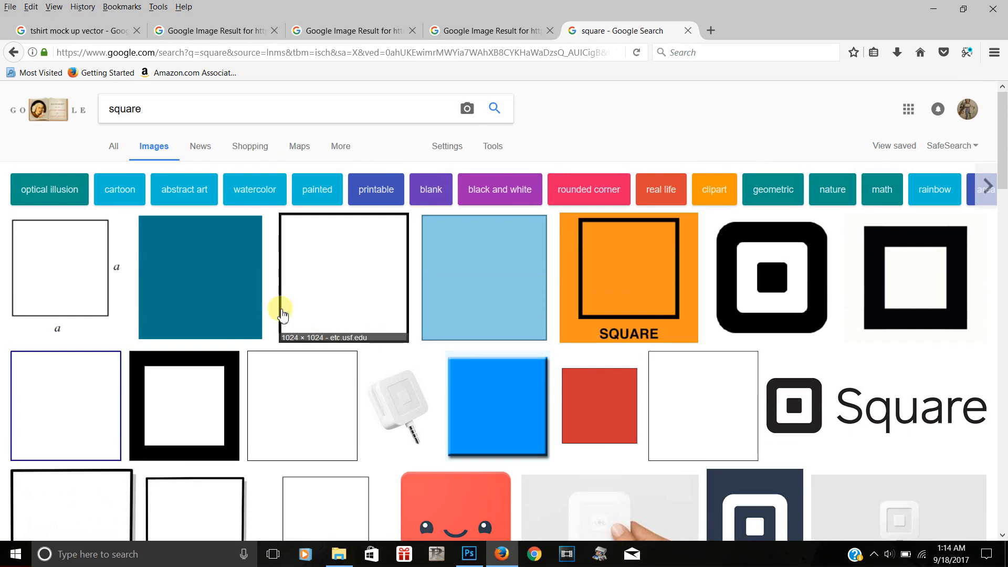
scroll(393, 289, down, 10)
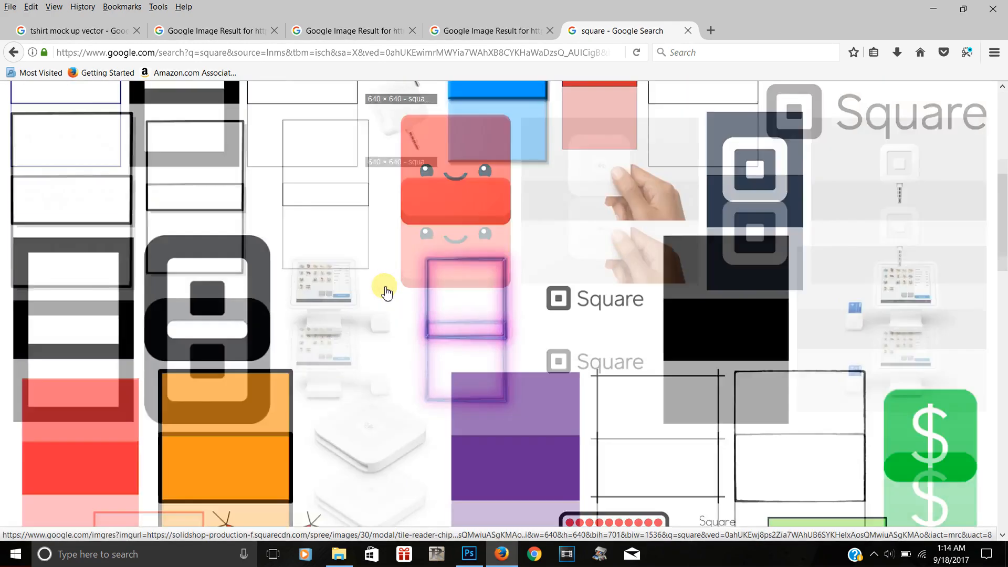
scroll(385, 294, down, 10)
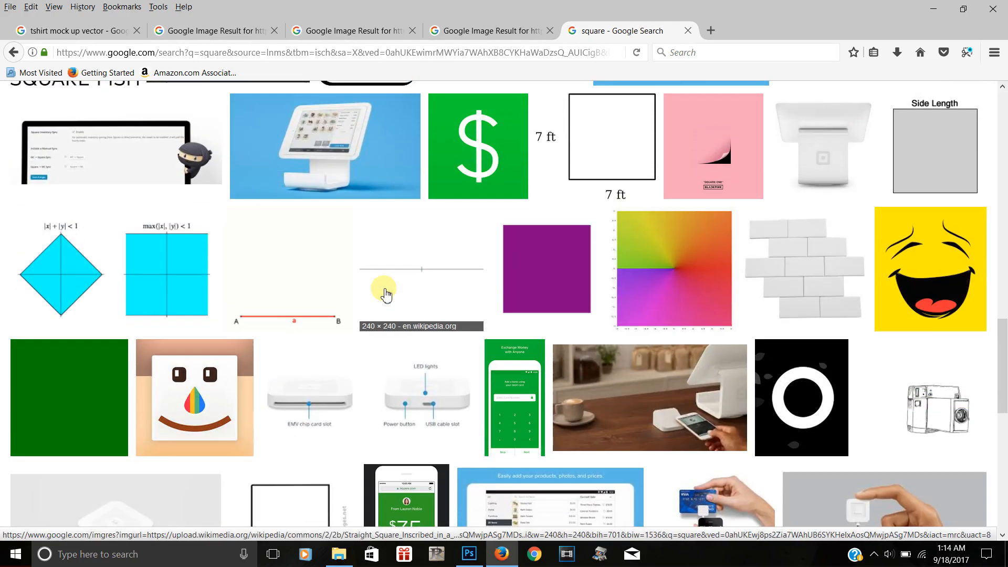
scroll(387, 298, down, 8)
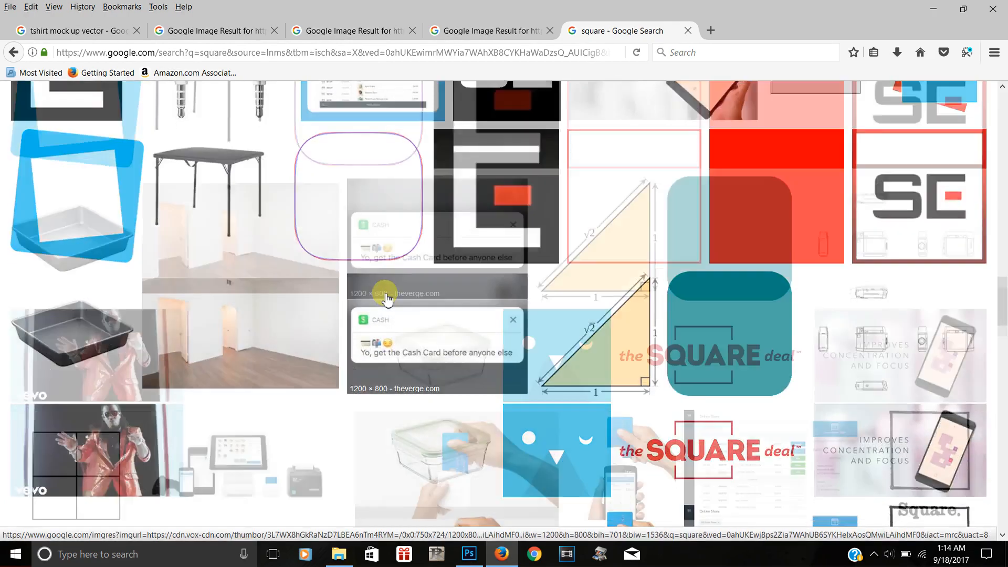
Open the black-outlined Large Square for Pattern Block Set image and save it to the 2017 Tshirt WorkOrderForm folder
scroll(387, 299, up, 15)
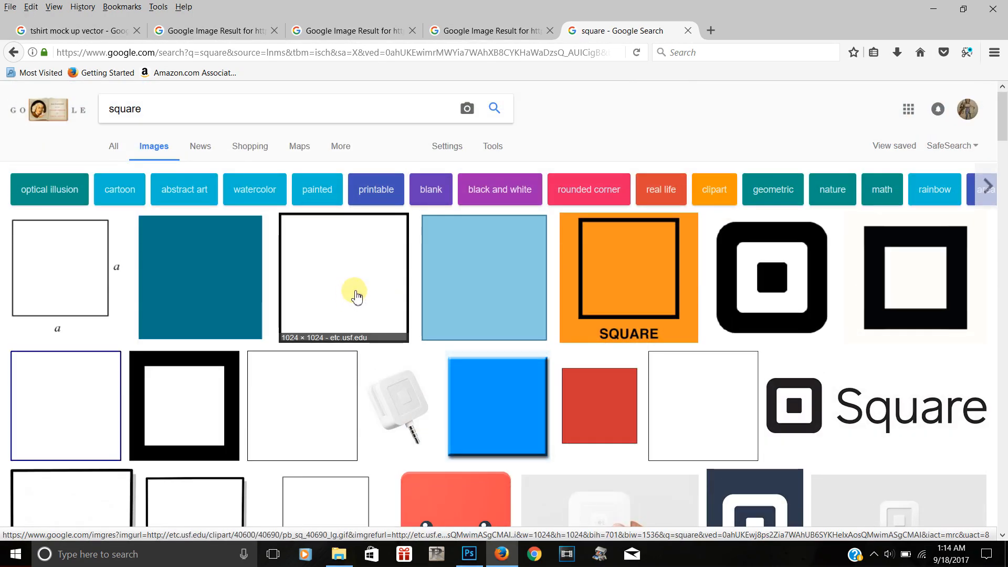
click(354, 292)
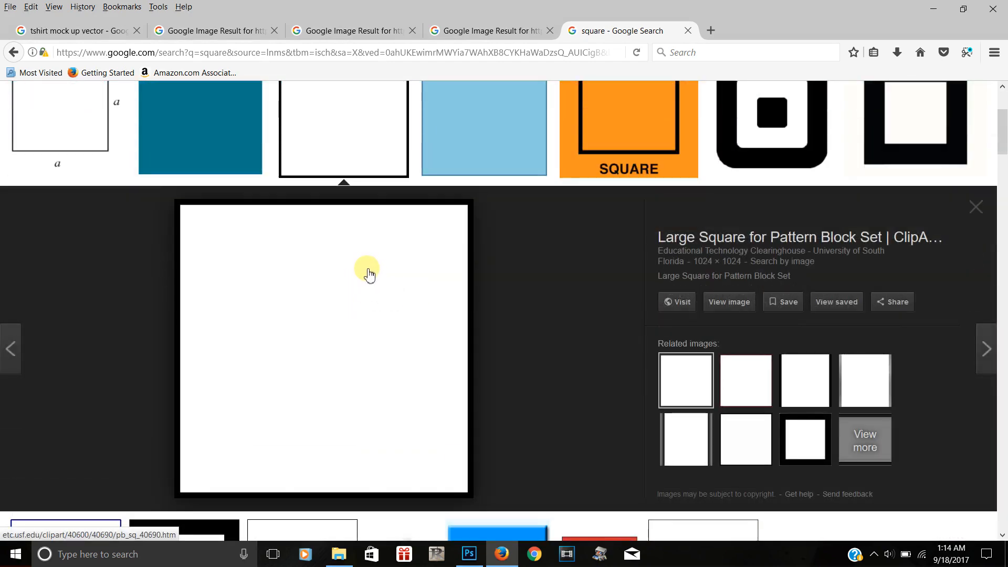
drag(368, 274, 375, 298)
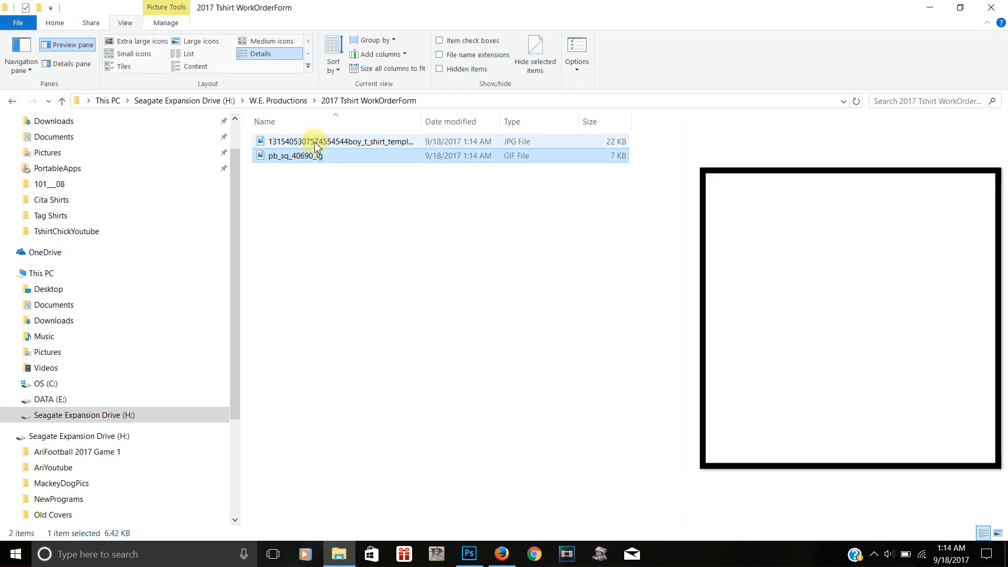
Show the 2017 Tshirt WorkOrderForm files as large icons and preview the boy T-shirt template and the square image
click(213, 42)
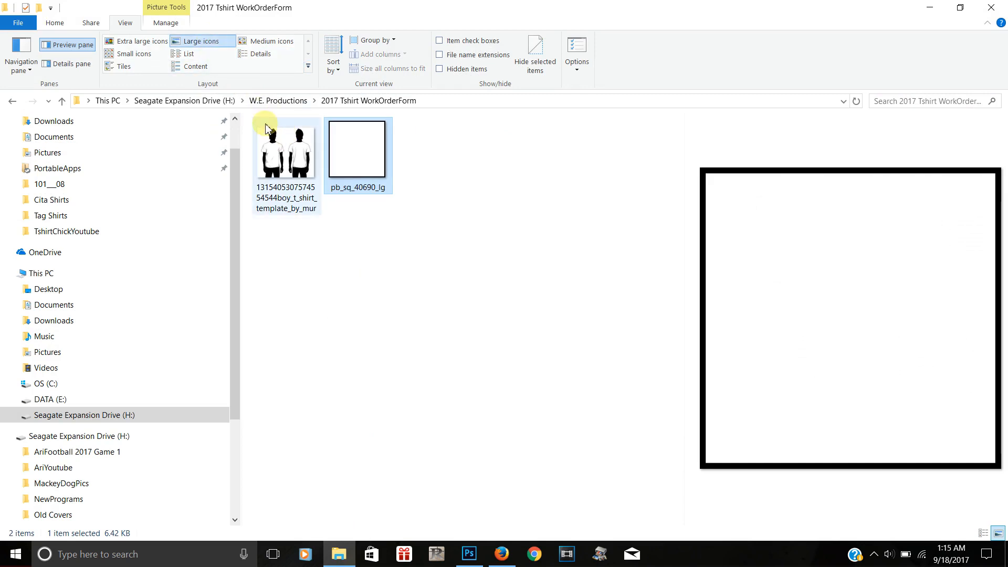
click(288, 153)
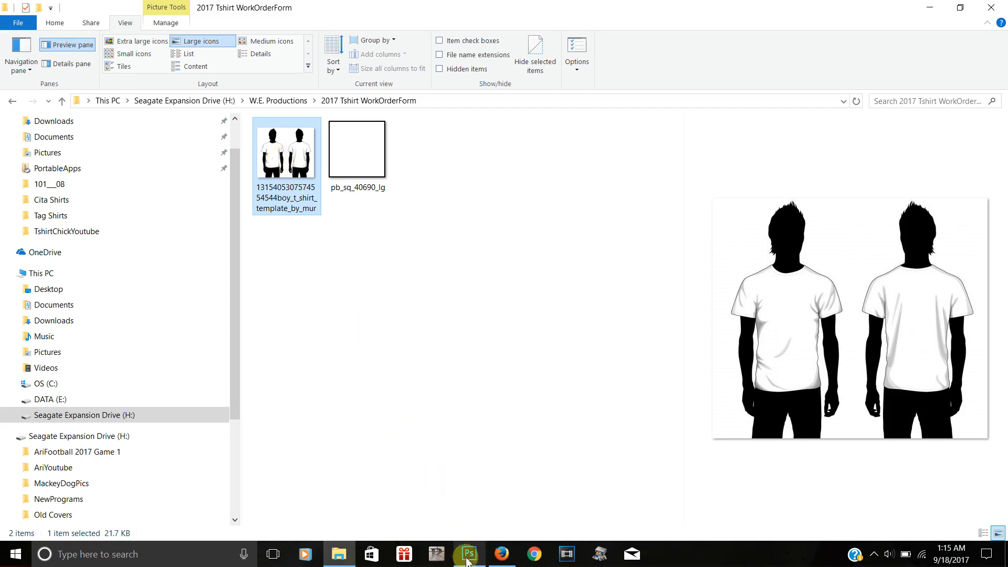
click(346, 167)
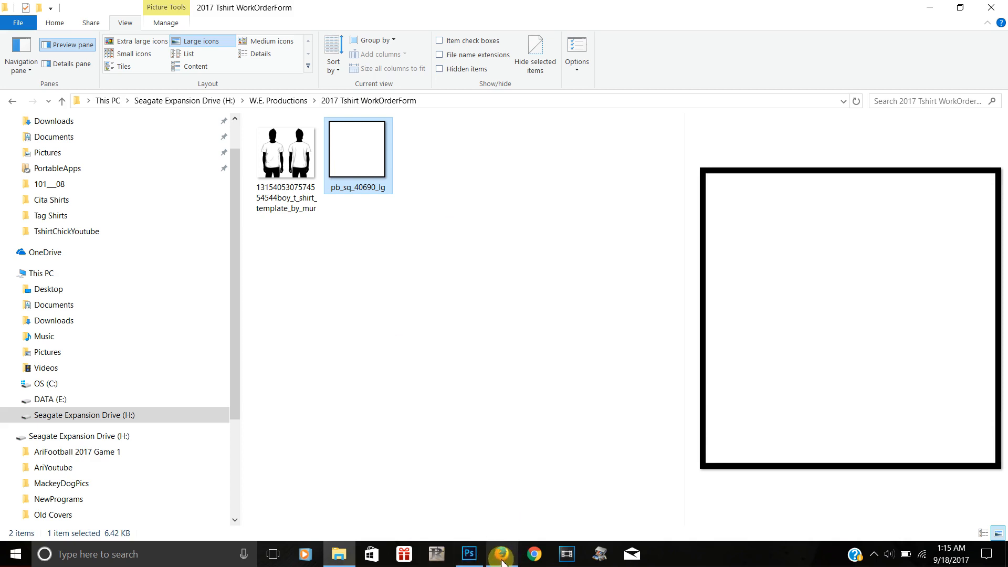
Switch to the Untitled-1 document in Photoshop, start Place Embedded and browse to W.E. Productions > 2017 Tshirt WorkOrderForm on the Seagate drive
click(470, 556)
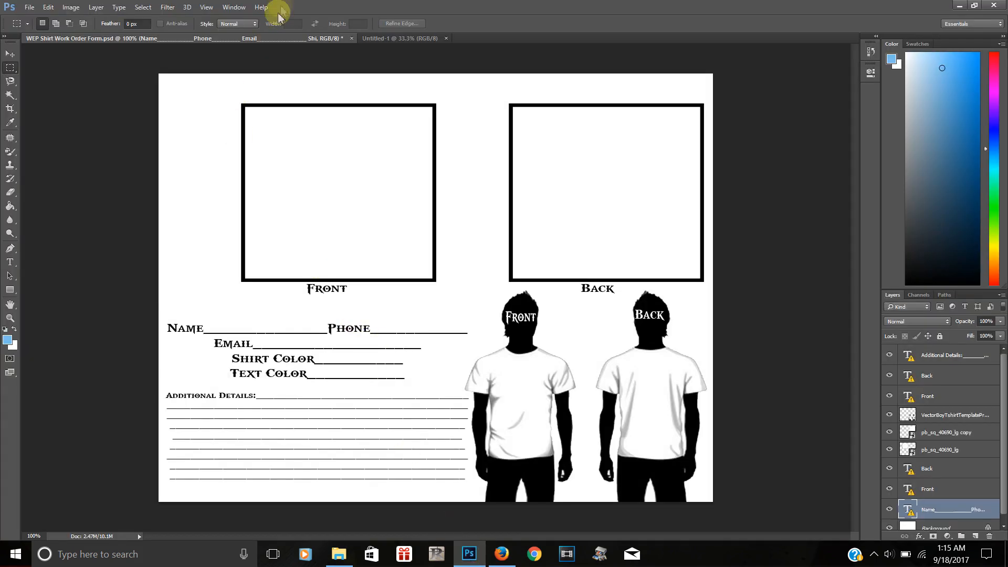
click(387, 40)
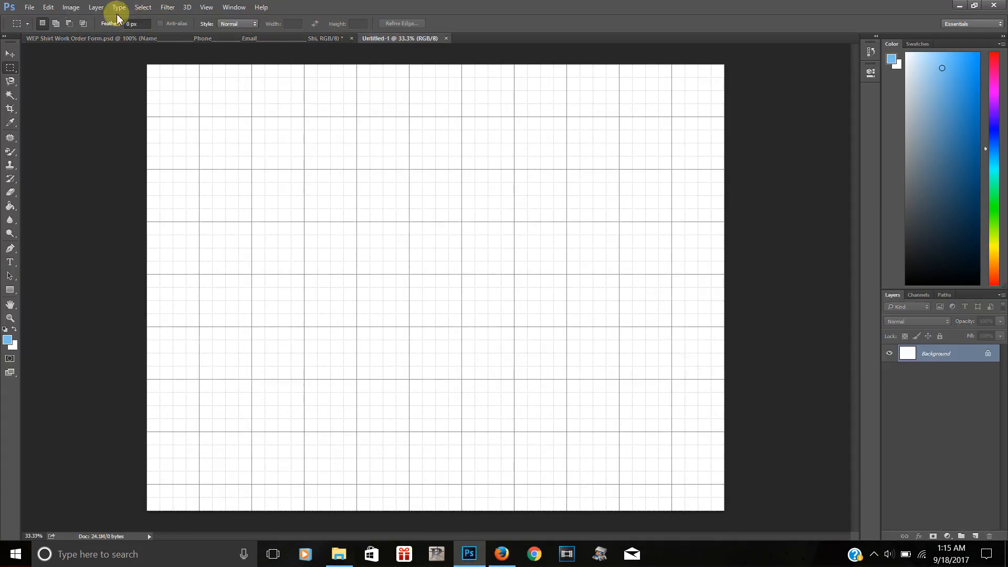
click(30, 8)
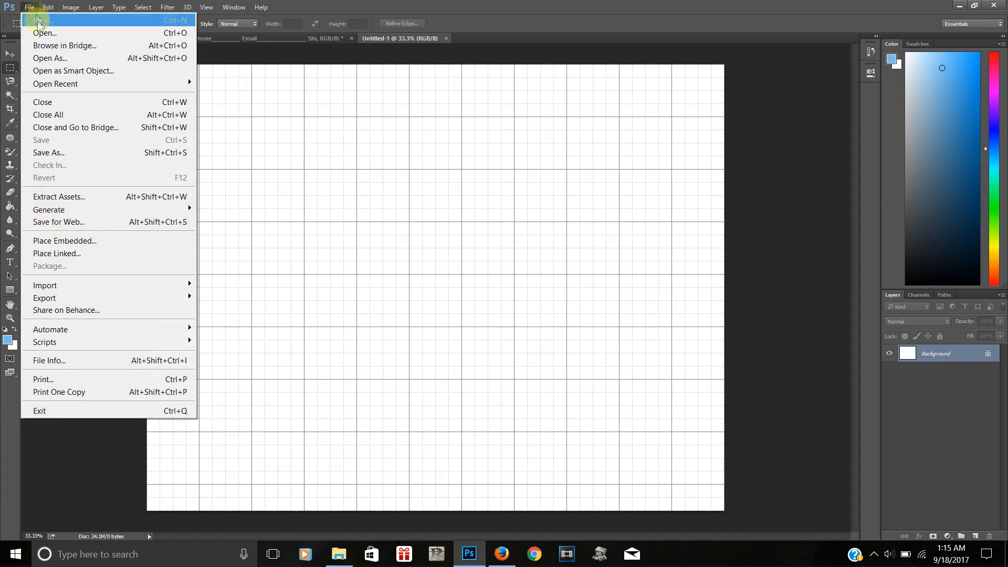
click(65, 242)
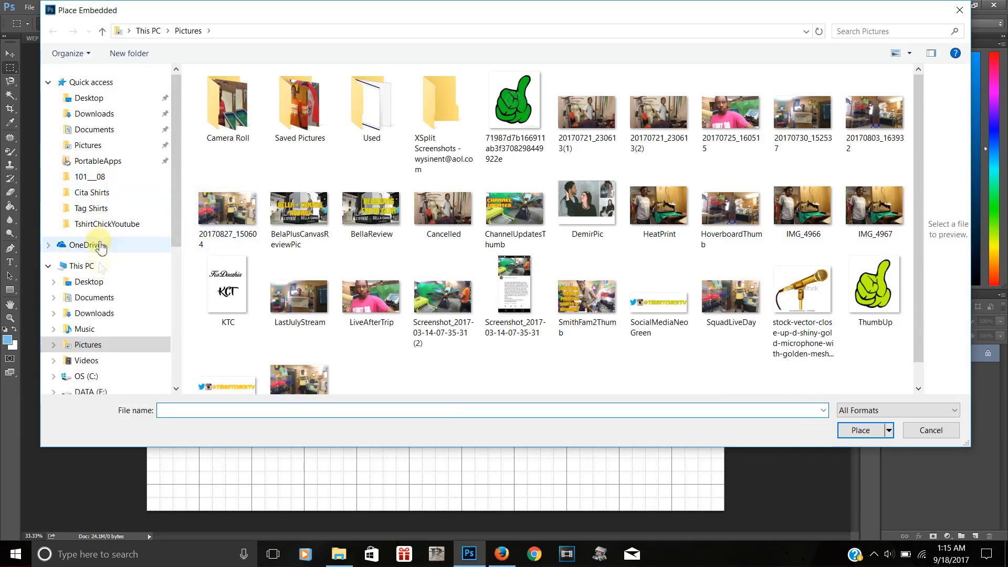
drag(178, 223, 178, 303)
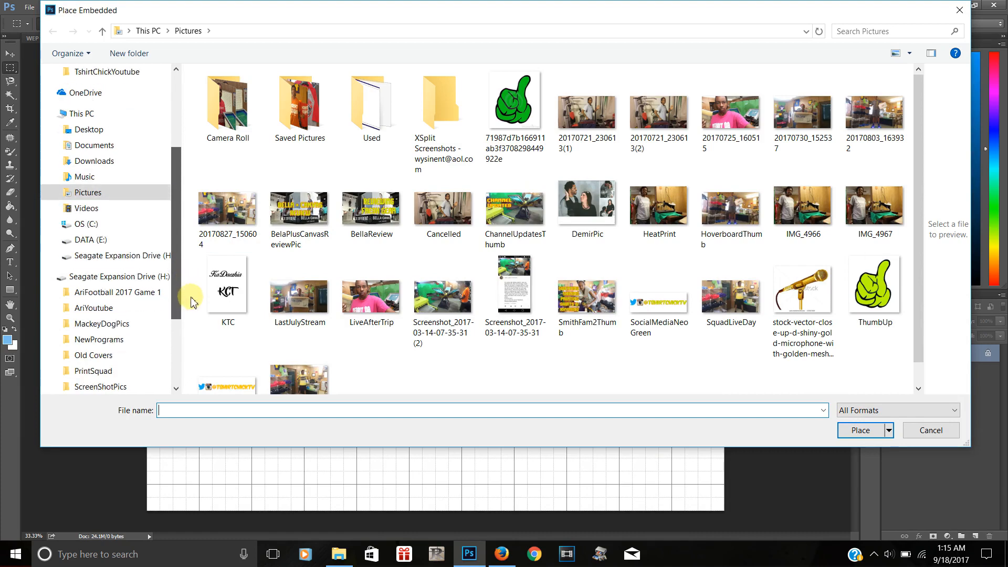
click(147, 282)
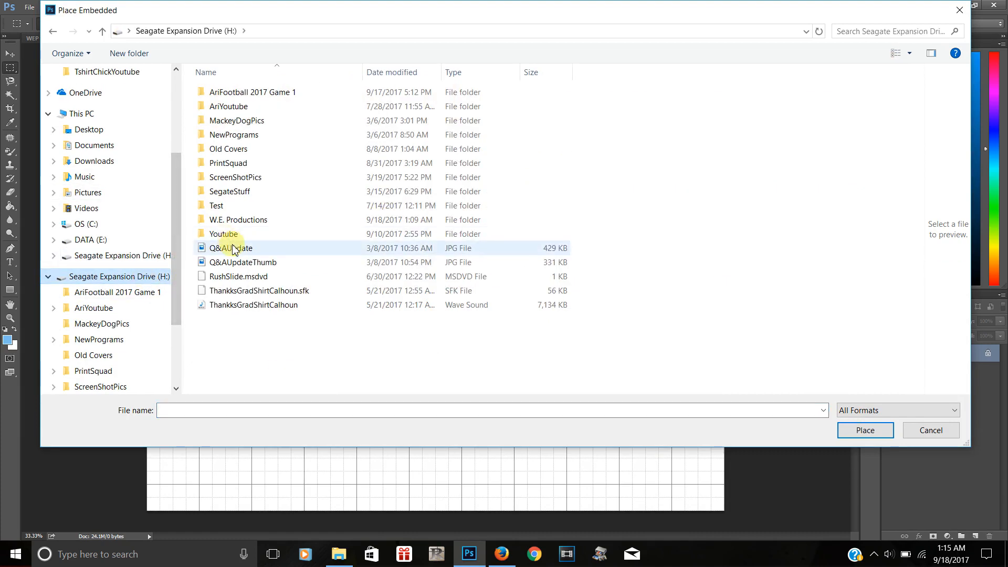
double_click(244, 222)
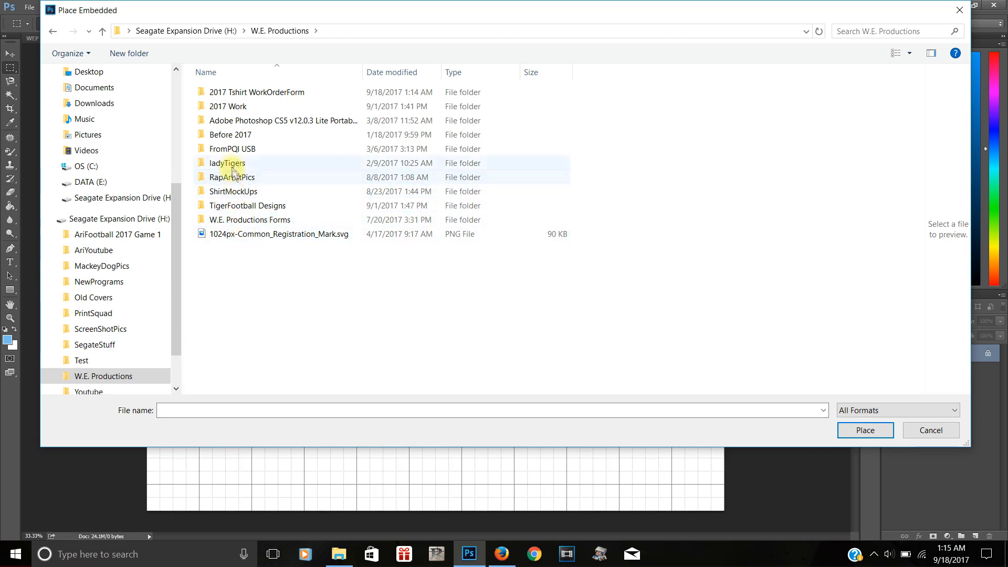
click(248, 98)
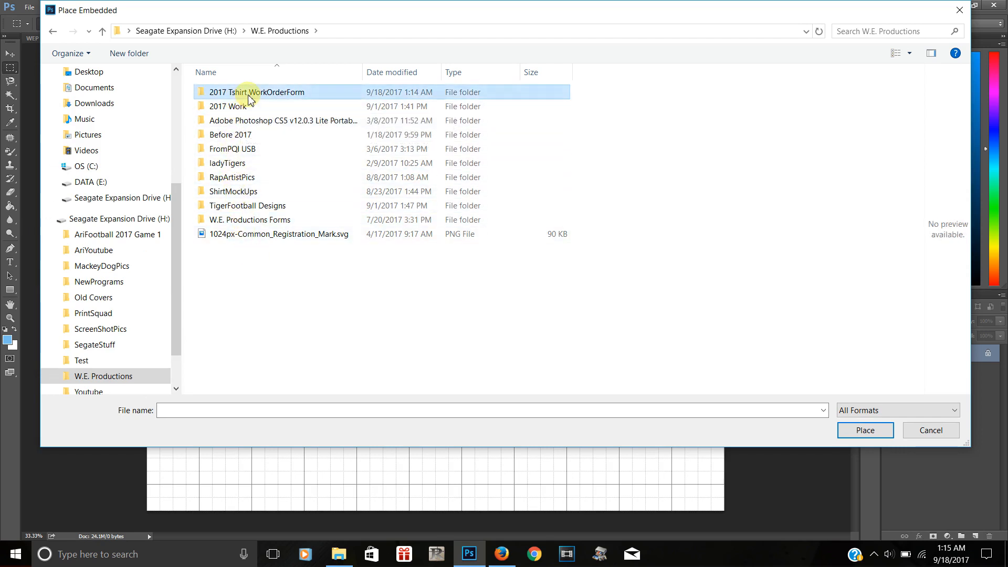
double_click(249, 98)
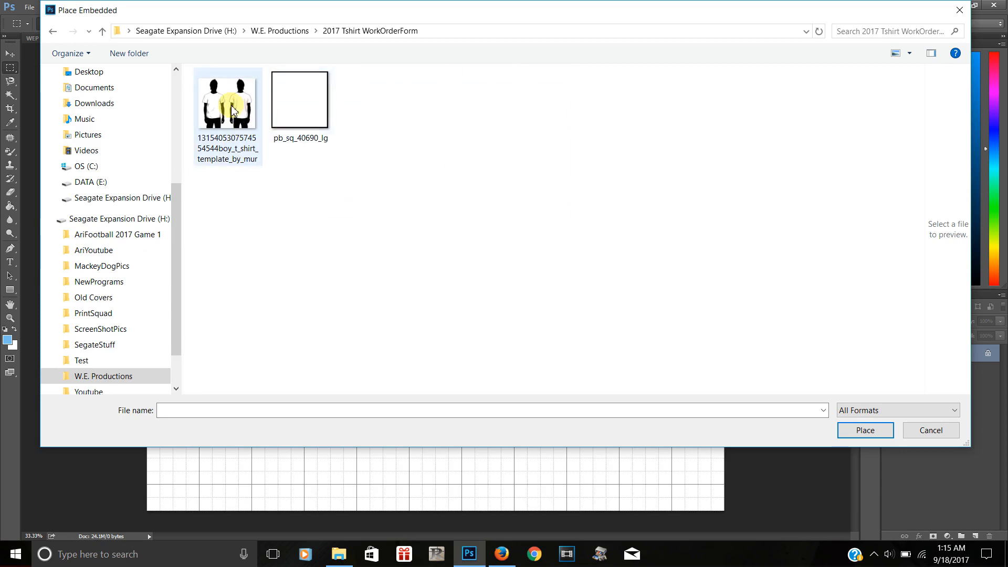
Try placing the boy T-shirt template scaled to about 62% in the page's lower-right corner, and check the WEP Shirt Work Order Form
click(234, 110)
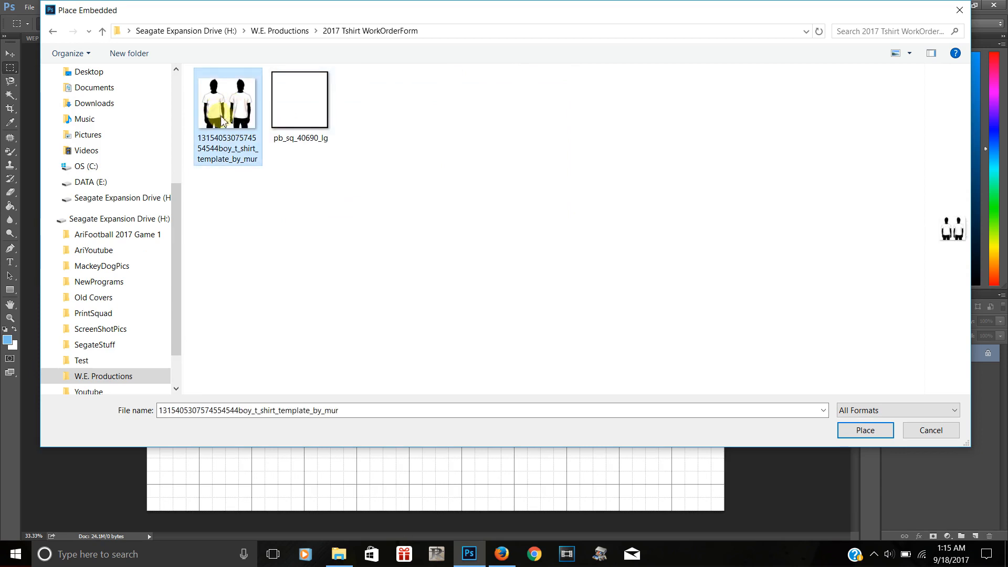
click(866, 430)
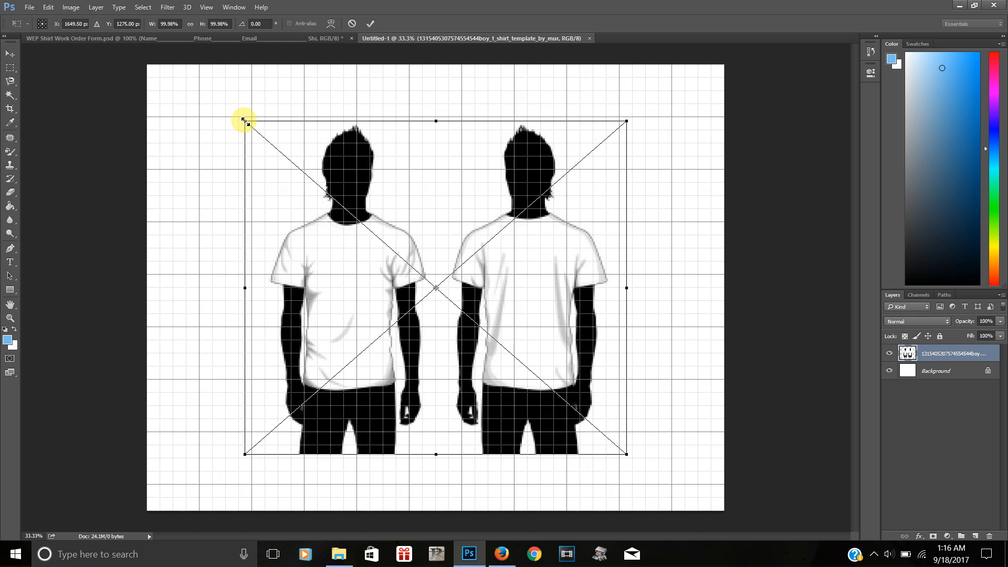
drag(243, 120, 362, 266)
drag(584, 366, 676, 414)
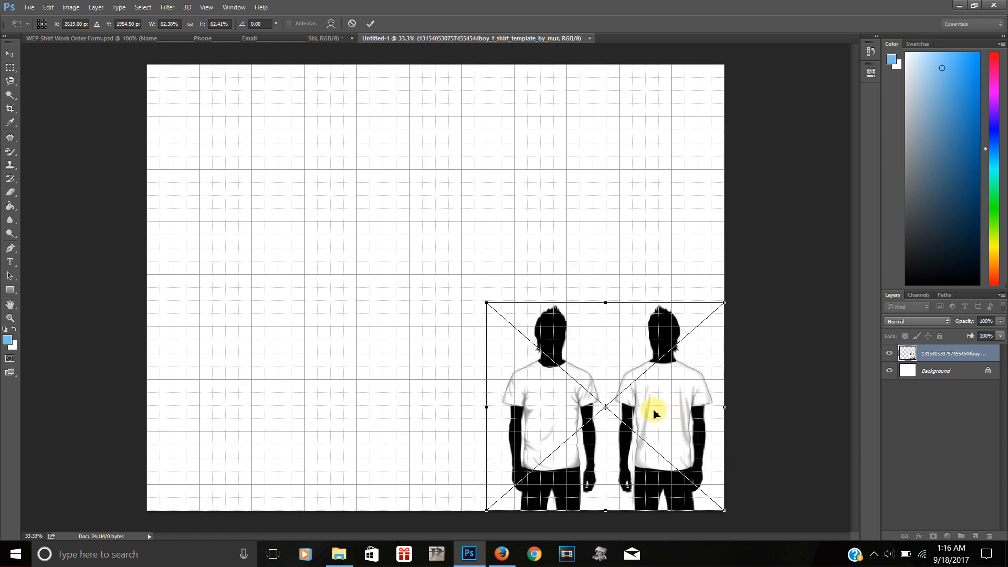
click(121, 41)
click(407, 39)
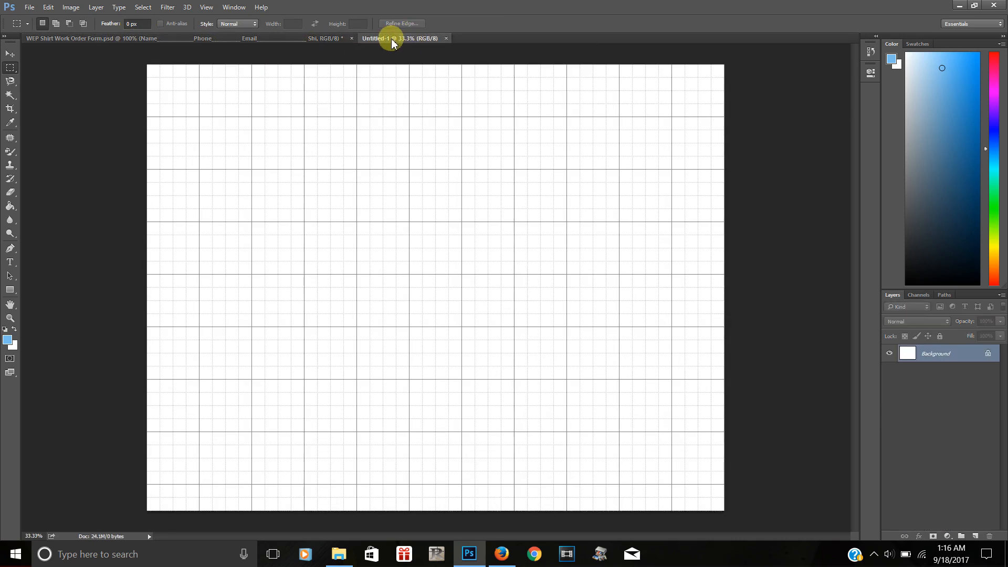
Place the boy_t_shirt_template_by_mur image as an embedded object in Untitled-1
click(29, 7)
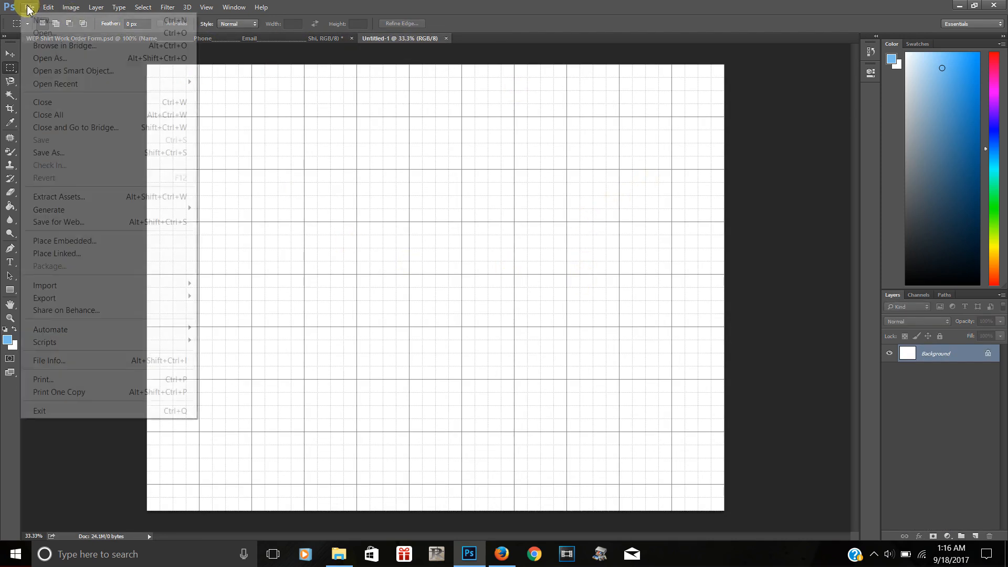
click(60, 240)
click(226, 103)
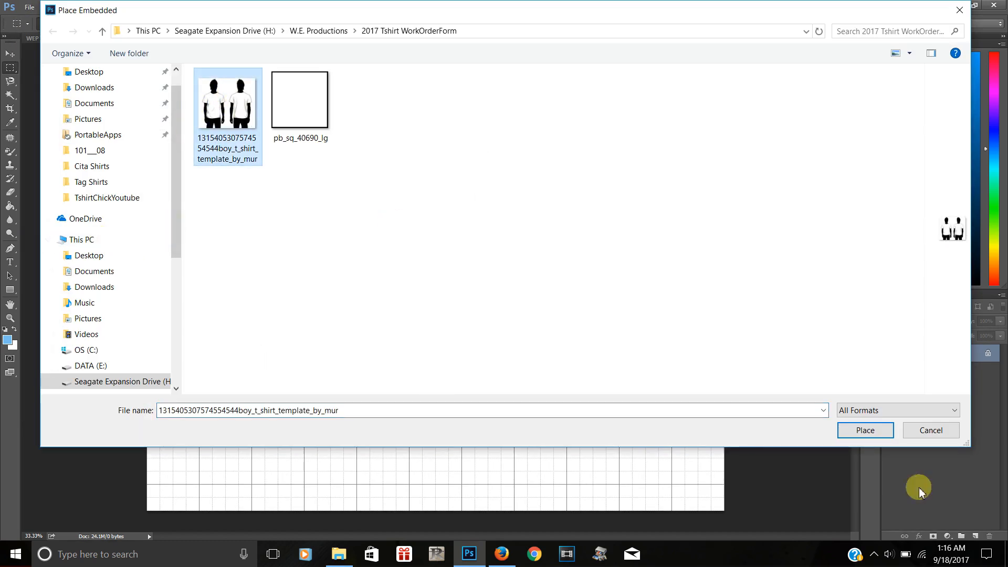
click(864, 430)
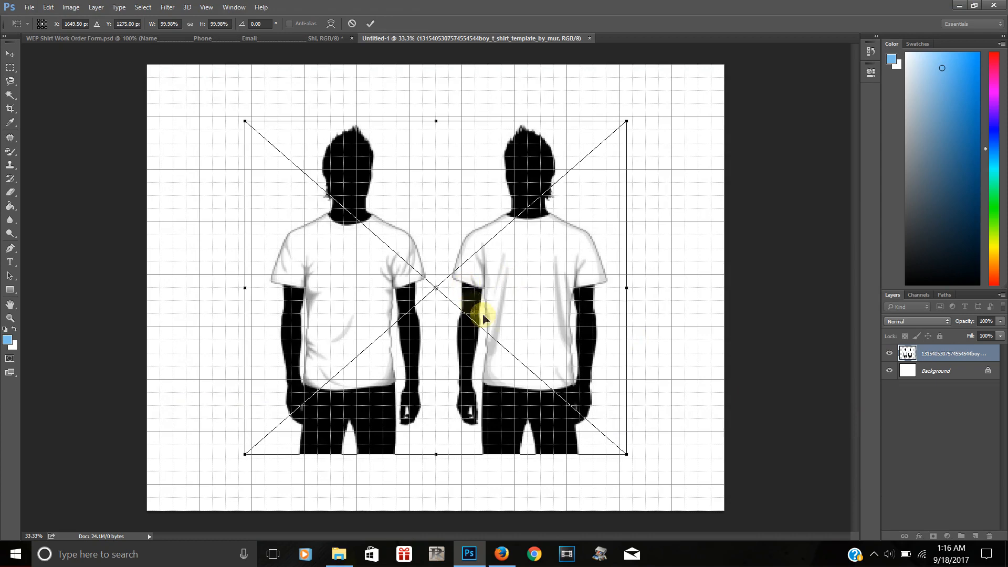
Scale the placed T-shirt template to about 66%, position it in the page's lower-right corner and commit the placement
drag(243, 121, 375, 235)
drag(563, 352, 677, 420)
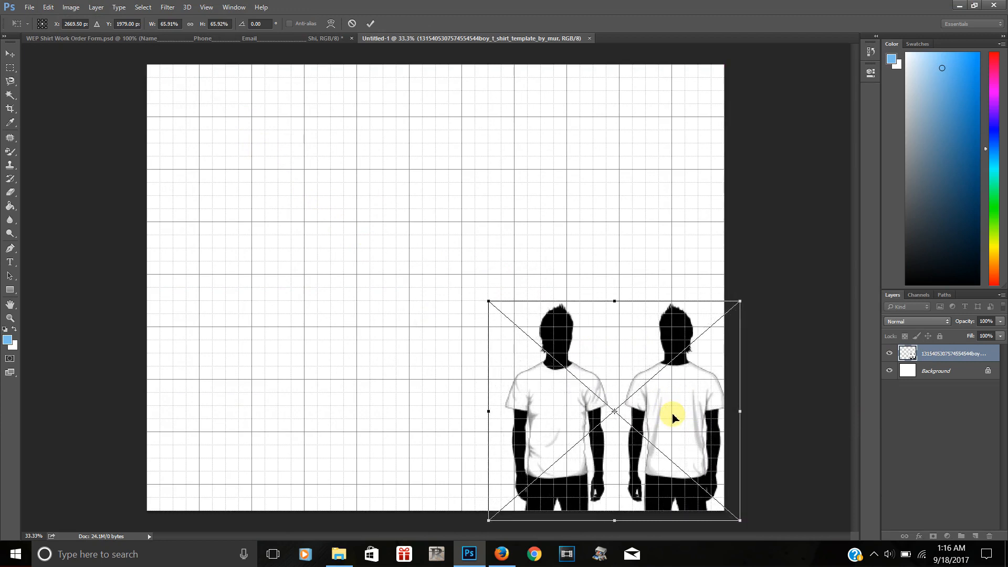
key(Return)
key(m)
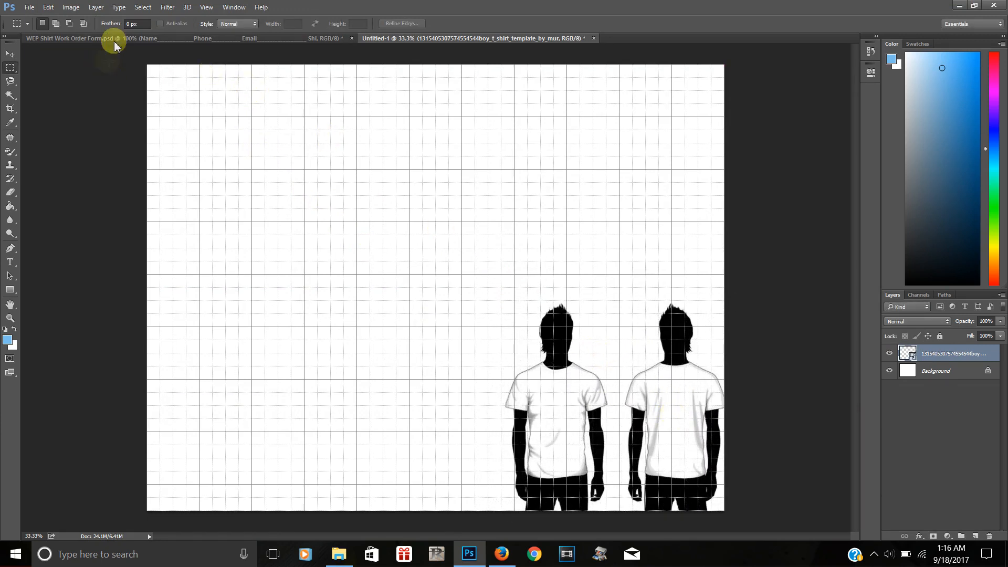
Compare the template's size and position in Untitled-1 with the finished WEP Shirt Work Order Form document
click(113, 38)
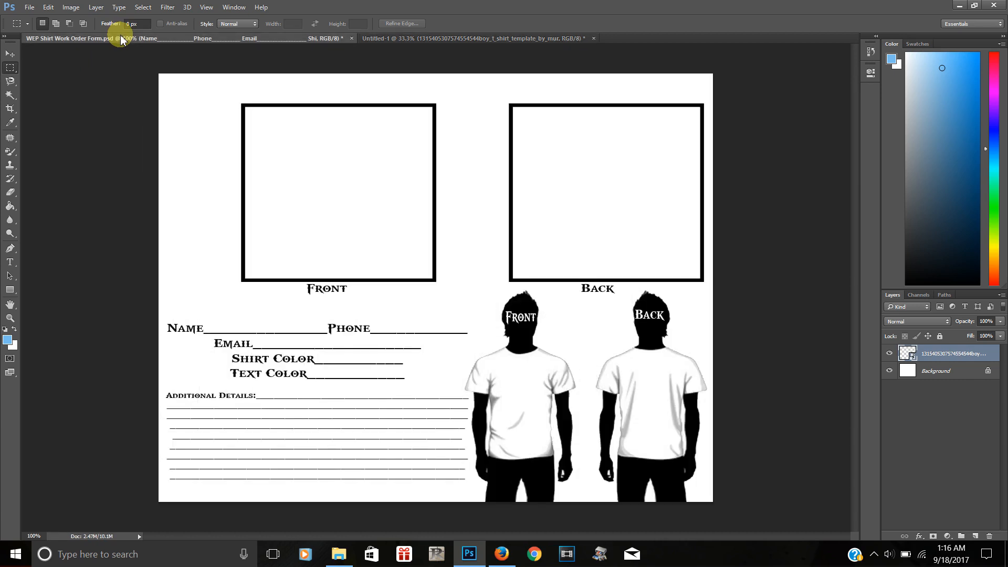
click(394, 40)
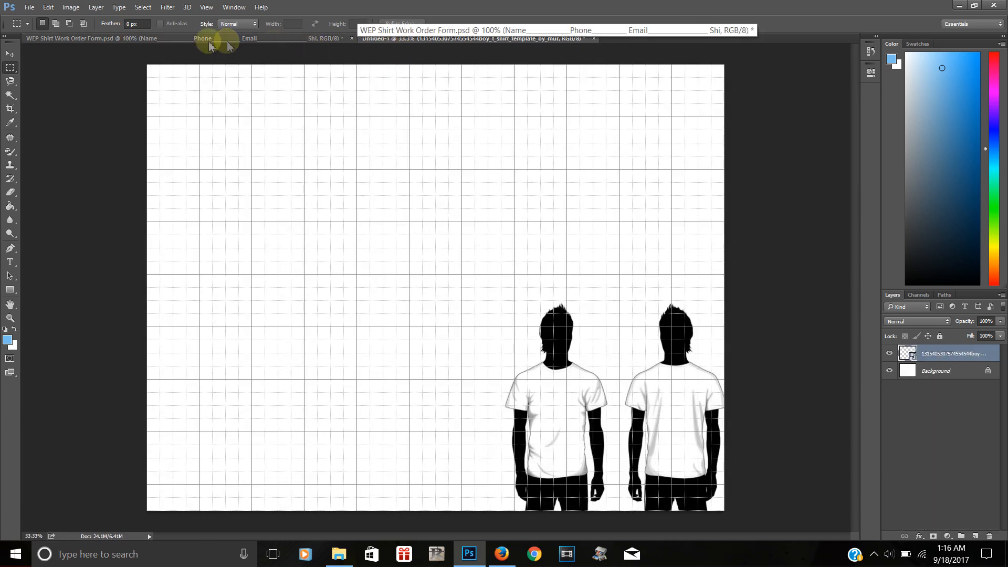
click(109, 40)
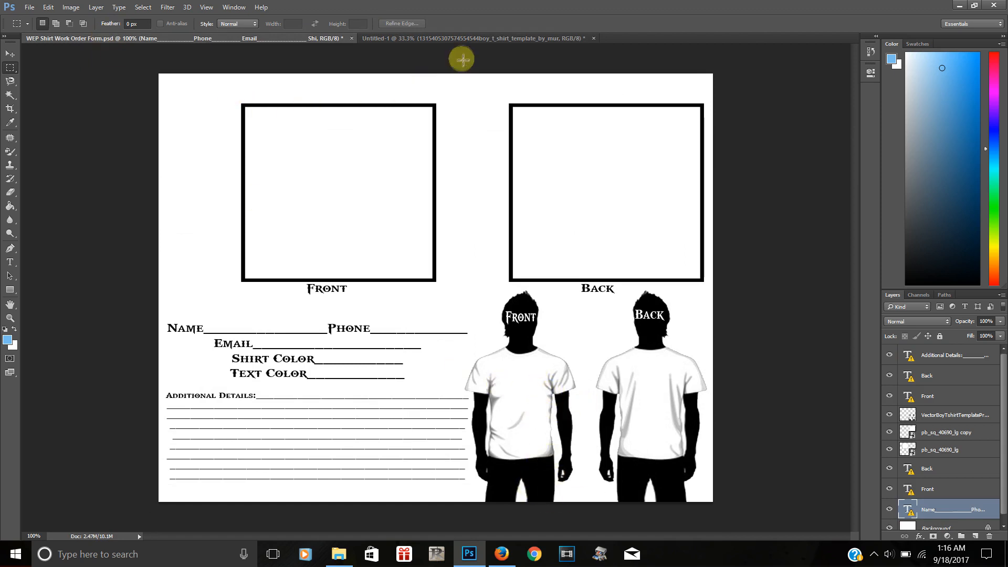
click(457, 38)
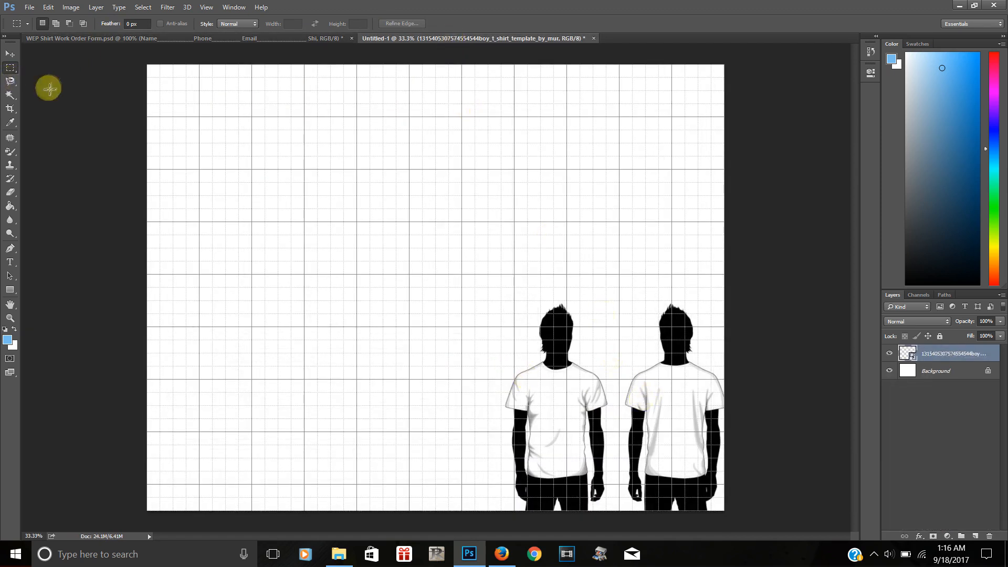
Free-transform the placed T-shirt template, stretching its left side outward until the width is about 71%
click(46, 8)
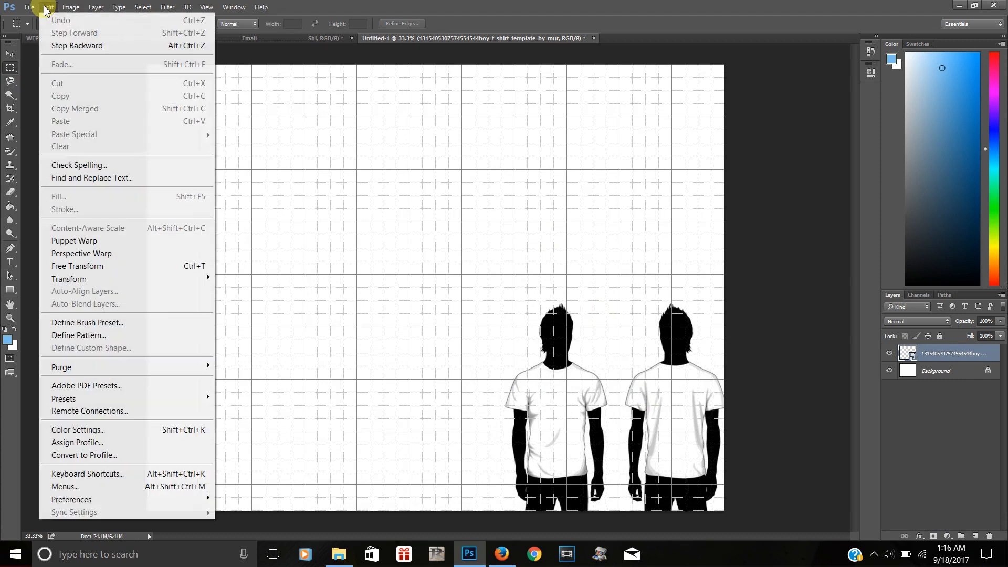
click(79, 266)
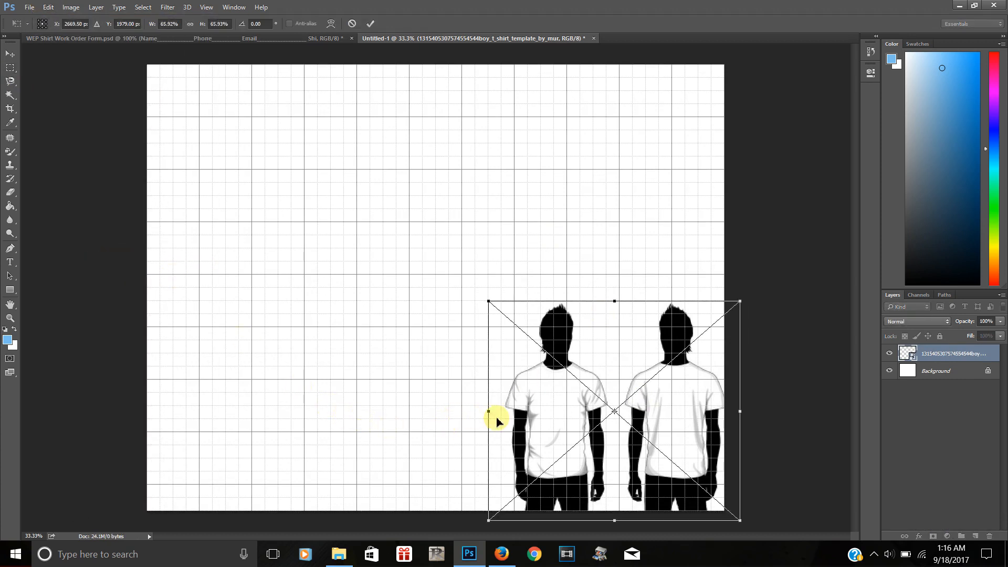
drag(489, 412, 471, 410)
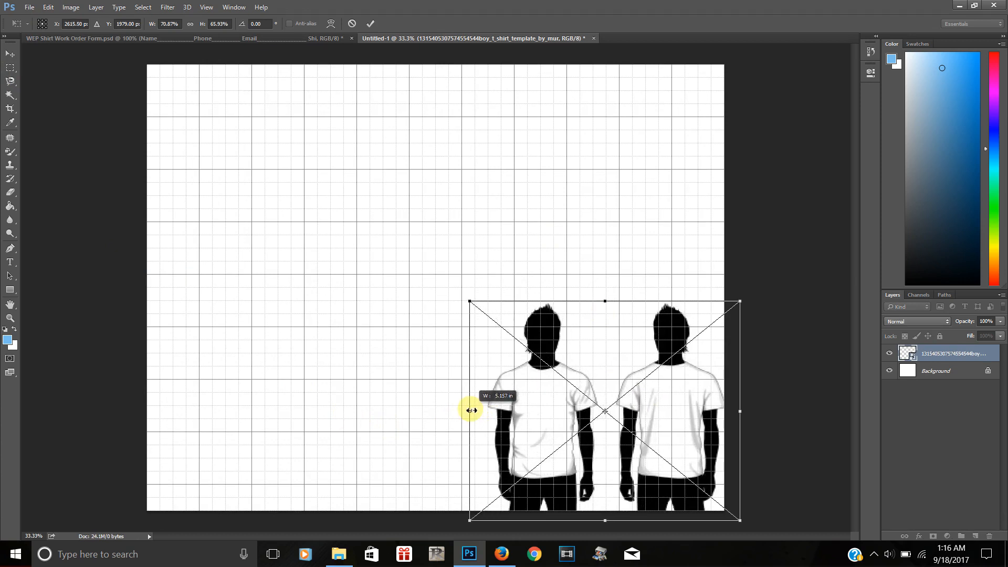
Nudge the T-shirt template left until both shirts fit inside the page's right edge, and commit the transform
key(Left)
key(Left)
key(Left)
key(Left)
key(Left)
key(Left)
key(Left)
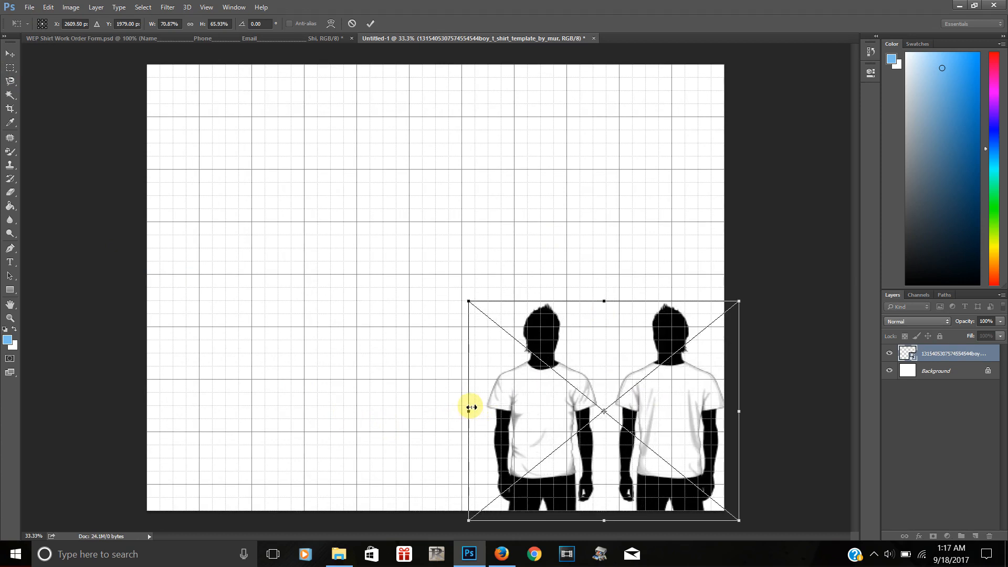
key(Left)
key(Left)
key(Left)
key(Left)
key(Left)
key(Left)
key(Left)
key(Left)
key(Left)
key(Left)
key(Left)
key(Left)
key(Left)
key(Left)
key(Left)
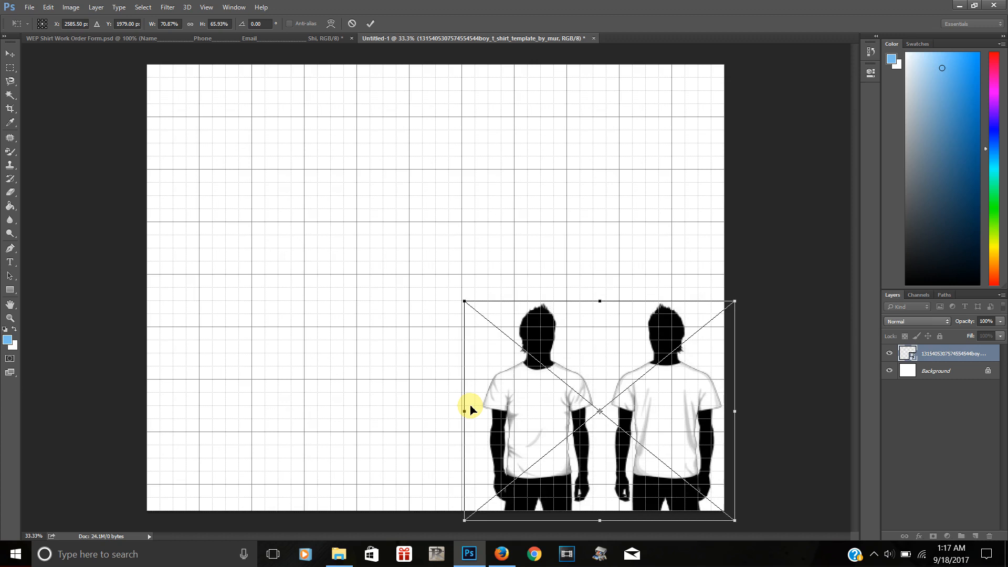
key(Return)
key(m)
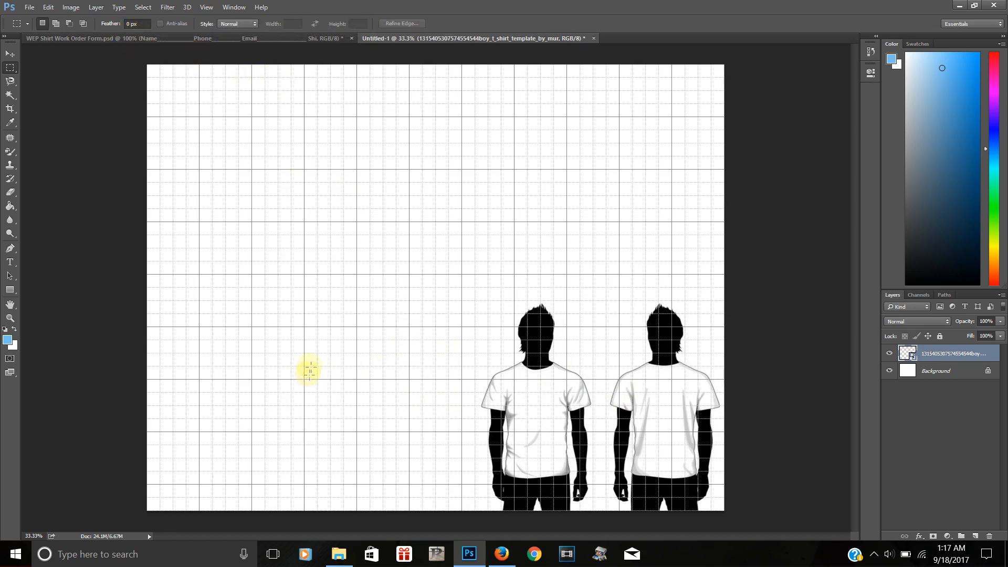
Add the text "Name" in the empty area left of the shirts and select the whole word
click(10, 262)
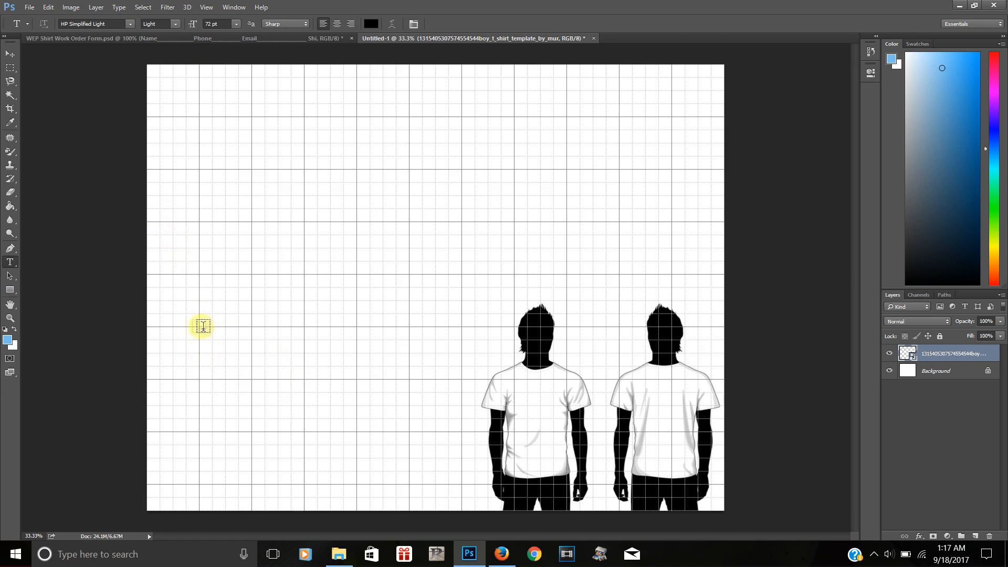
click(186, 323)
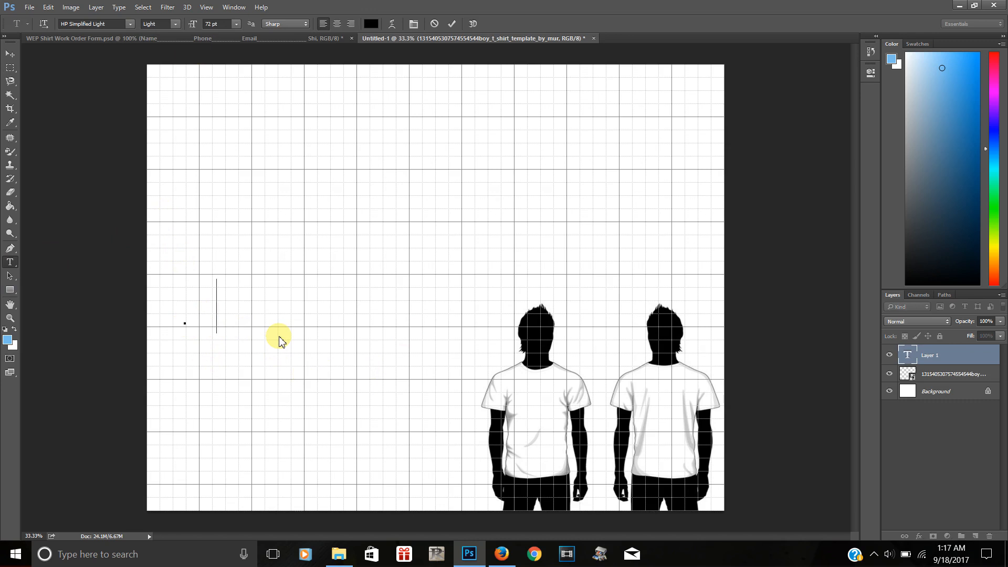
text(Name)
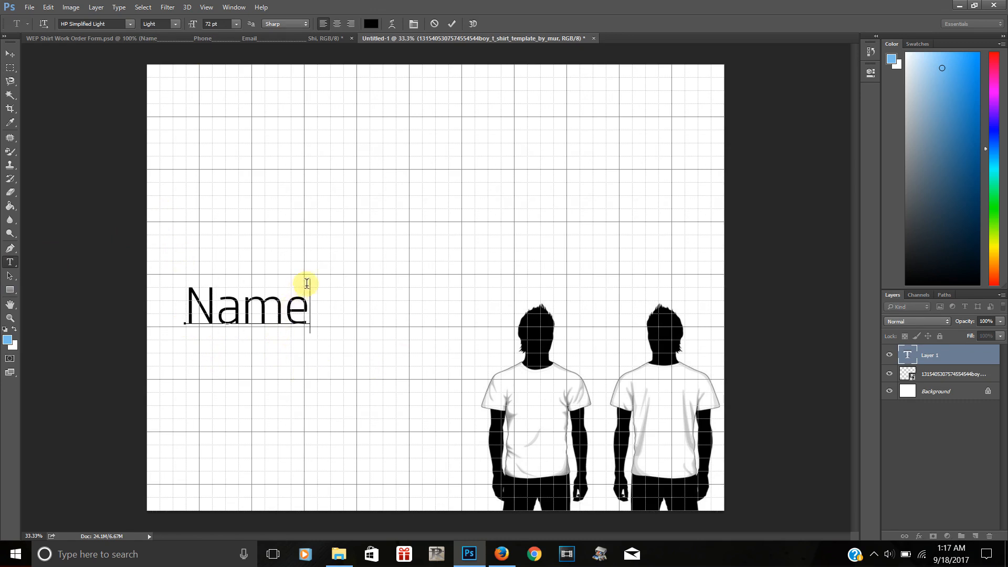
drag(308, 301, 149, 297)
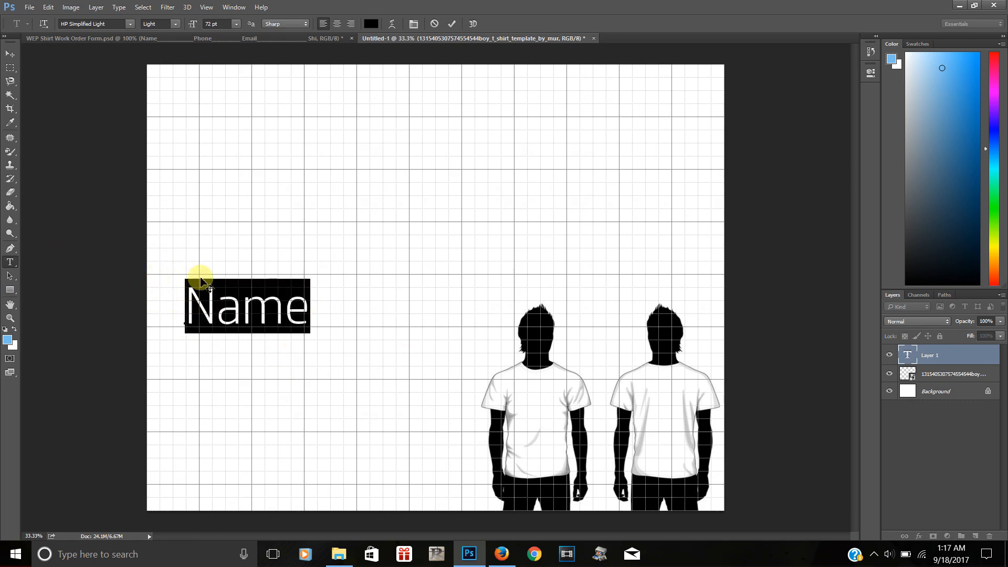
Try the Name text at 14 pt and 18 pt, and in the Georgia Bold Italic font
click(234, 24)
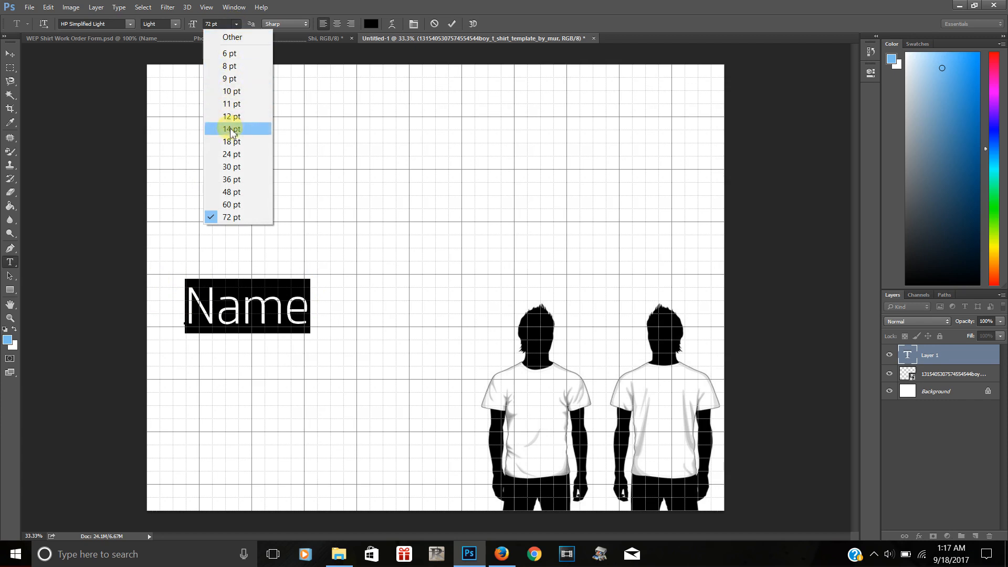
click(231, 130)
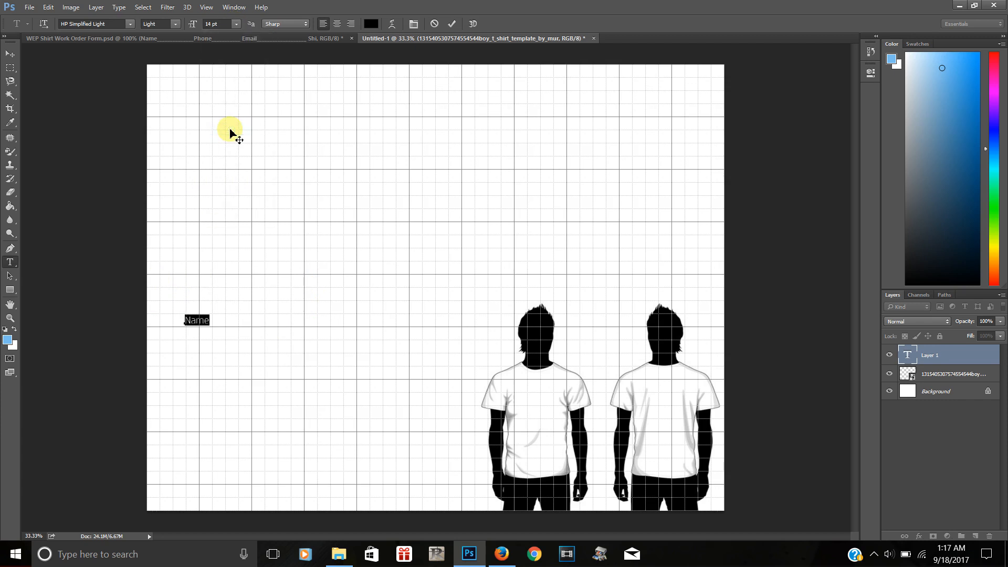
click(237, 25)
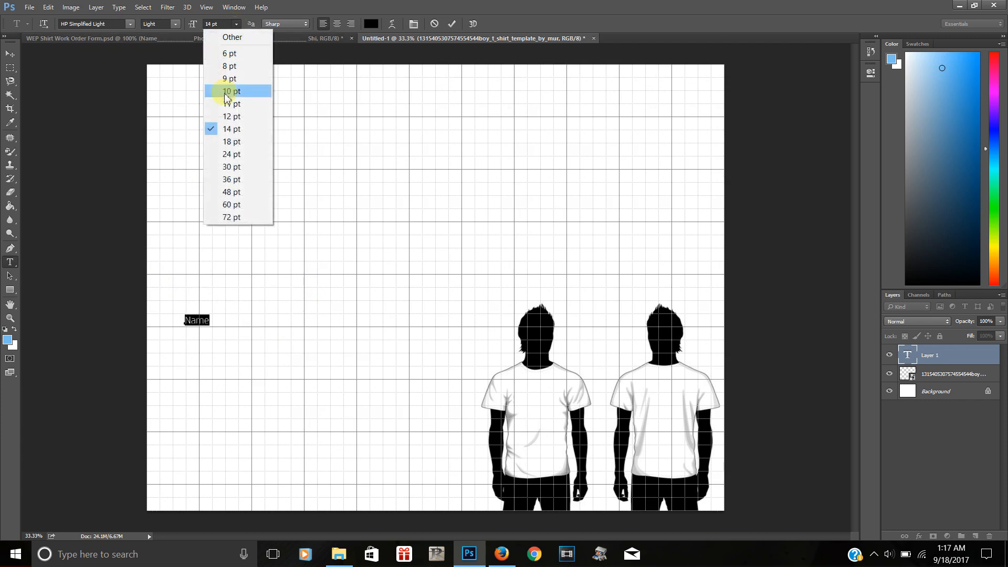
click(239, 139)
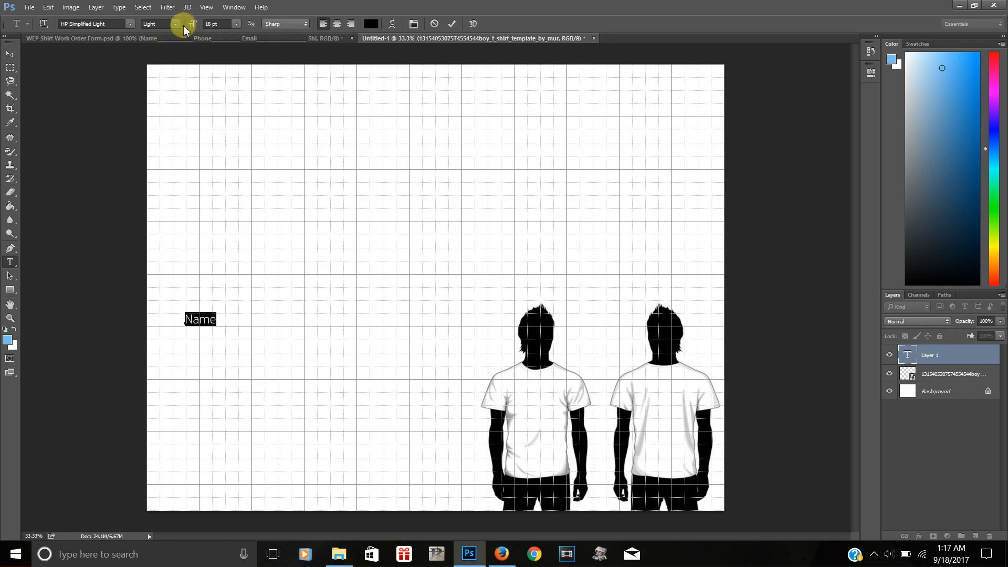
click(130, 23)
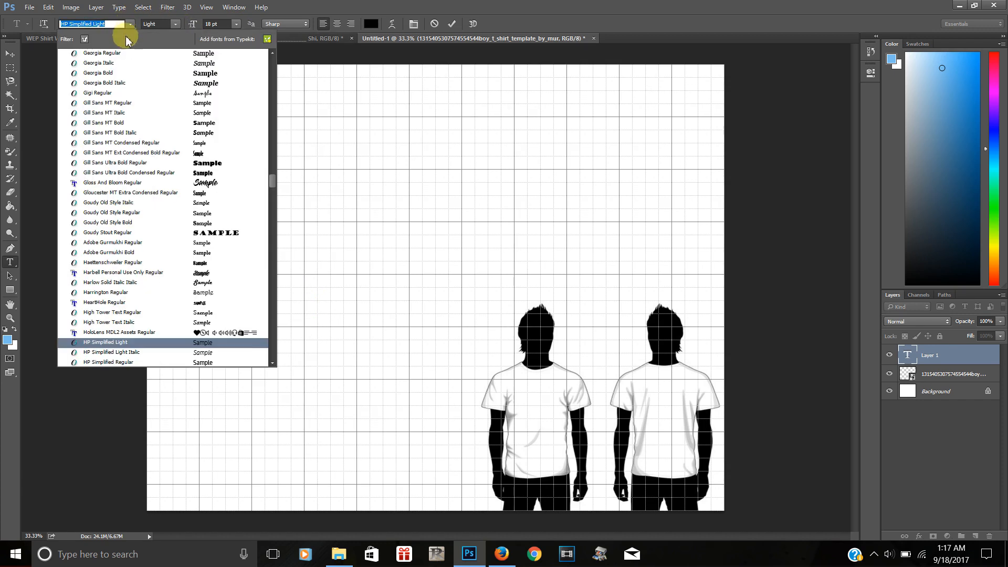
click(166, 85)
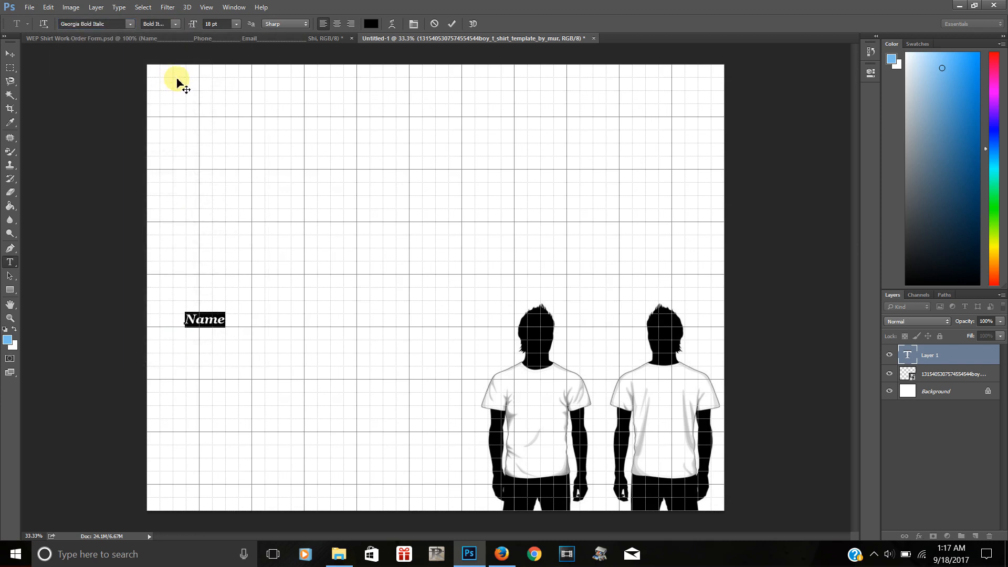
Set the Name text's font to Ebrima Bold and its size to 24 pt
click(129, 23)
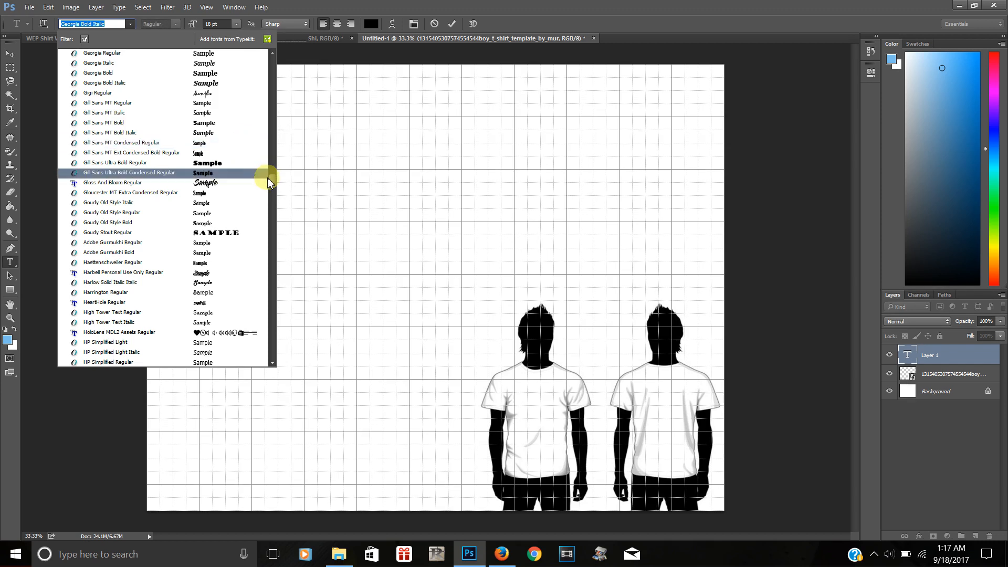
drag(271, 182, 272, 159)
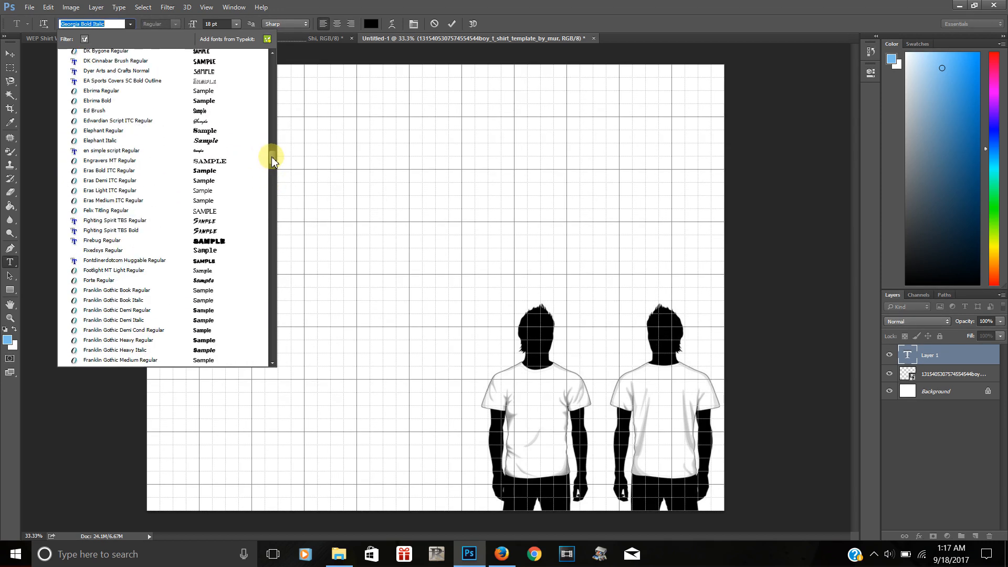
click(202, 100)
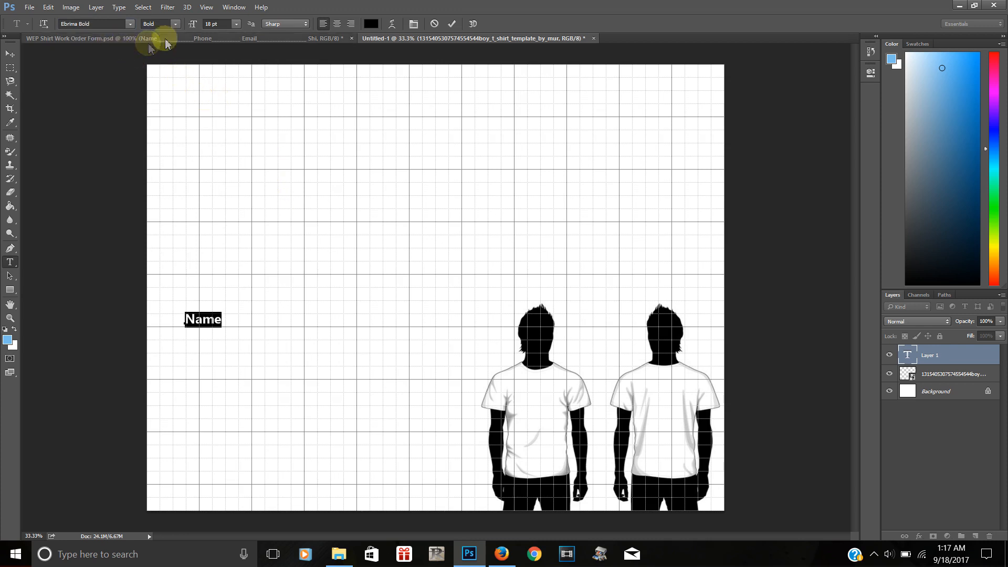
click(236, 23)
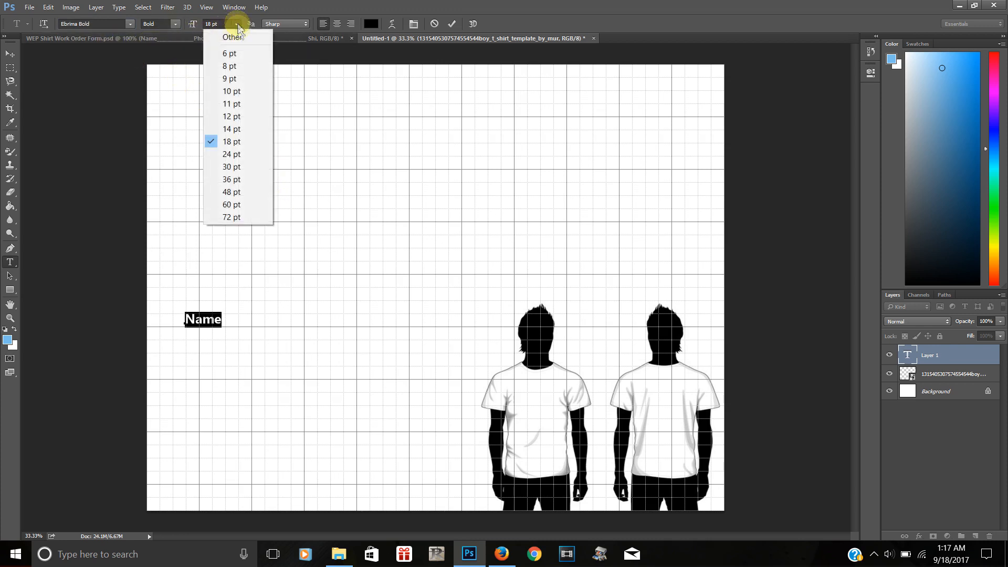
click(236, 154)
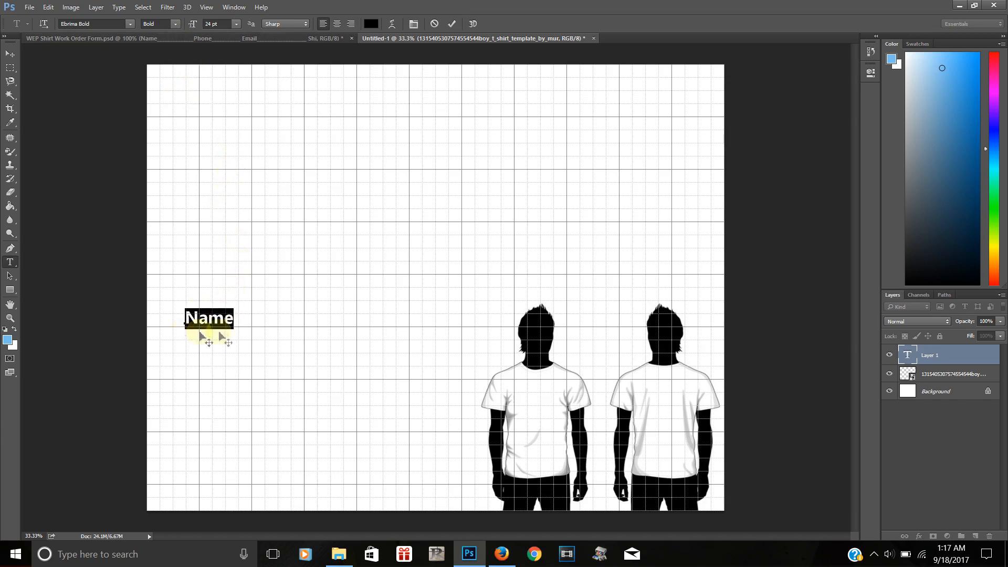
Add a fill-in line of underscores after Name and hide the page grid
click(234, 318)
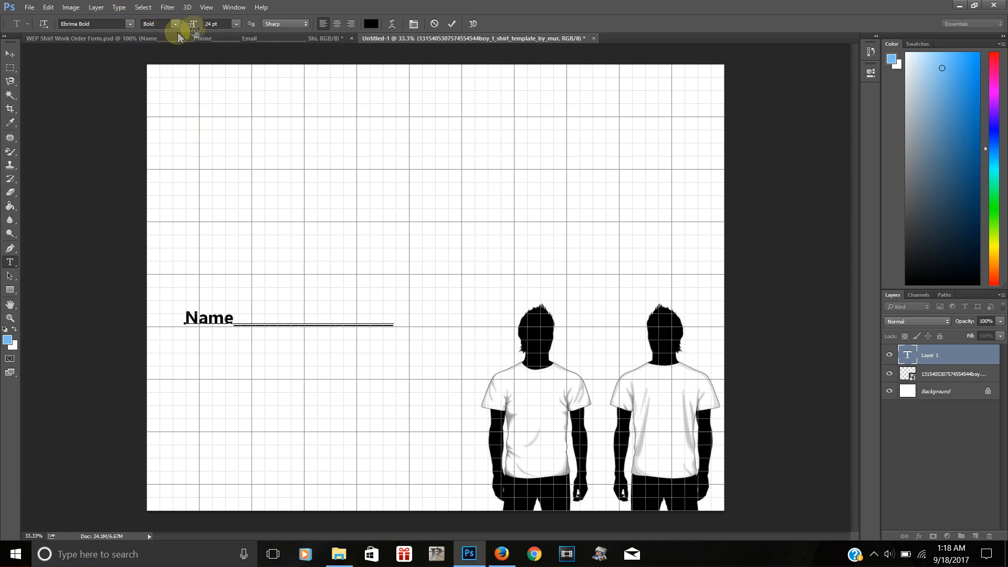
click(207, 7)
click(214, 204)
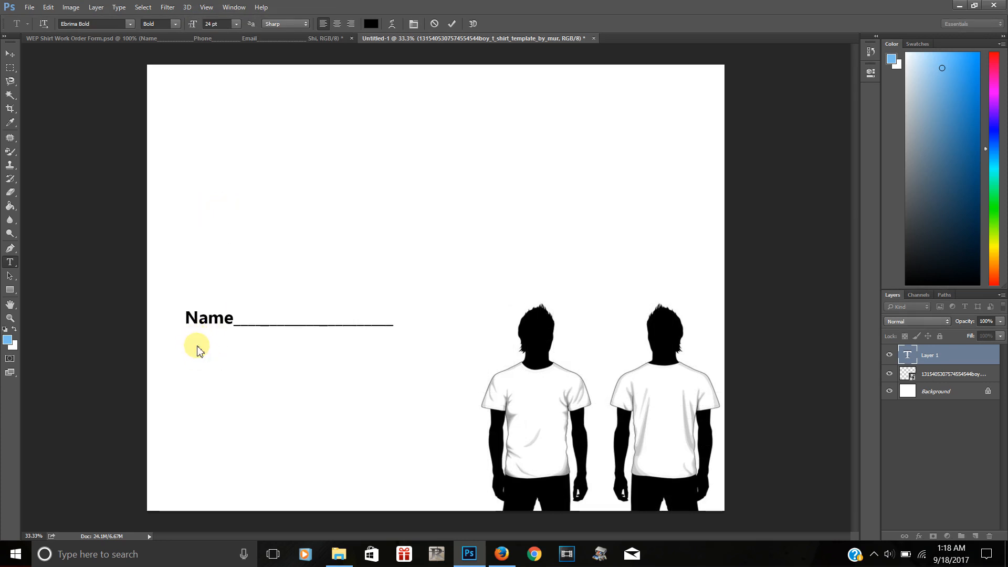
Extend the underscore line after Name, shift the text slightly up and toward the left page margin, and commit it
text(________)
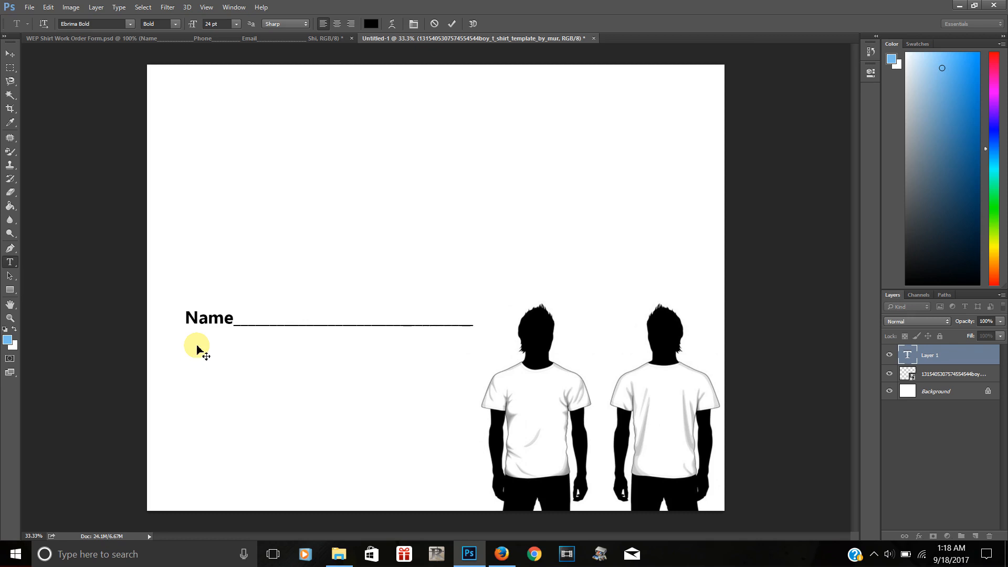
drag(197, 349, 178, 340)
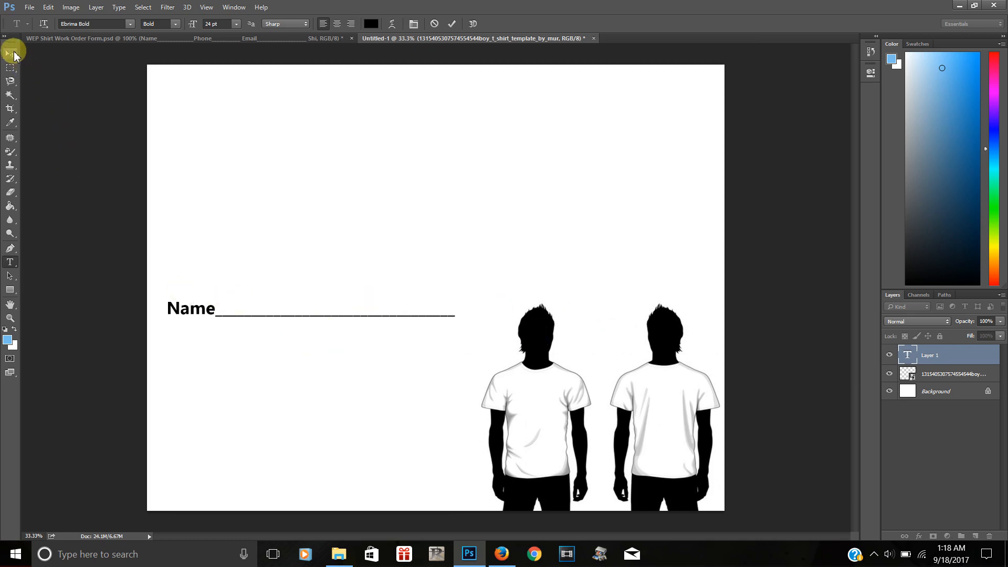
click(922, 353)
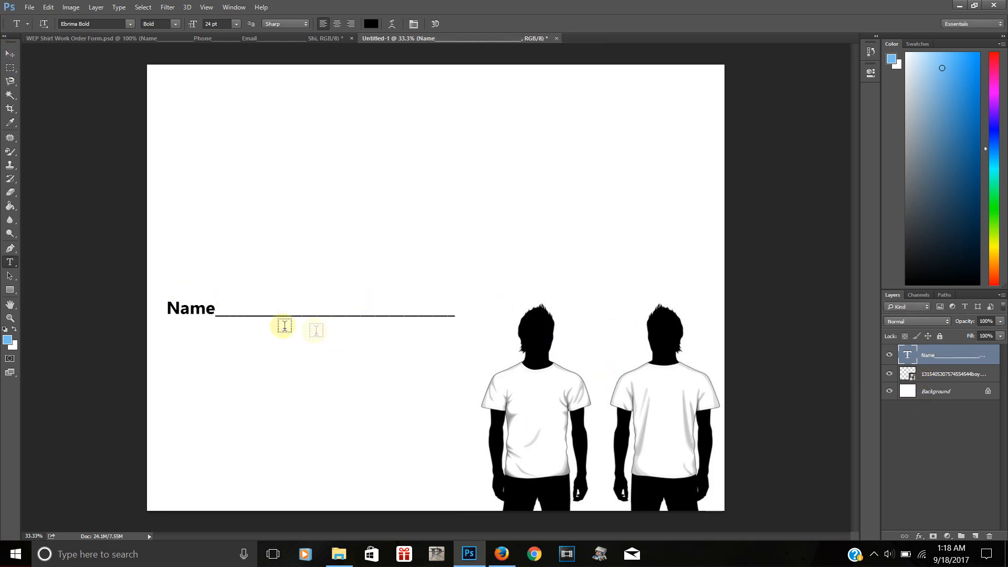
Add a "Phone#" label with an underscore fill-in line, move it directly beneath the Name line and commit it
click(194, 350)
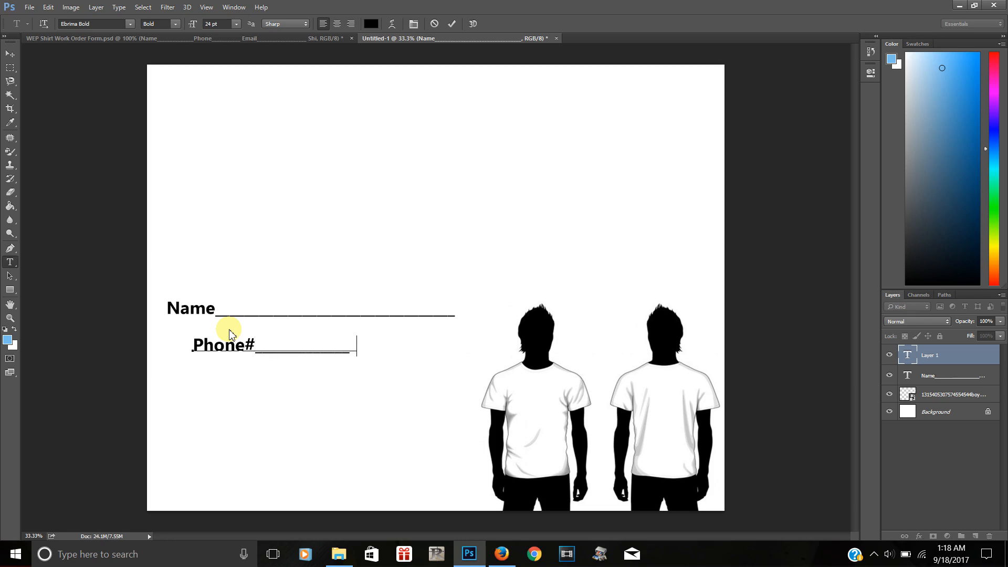
drag(209, 369, 180, 364)
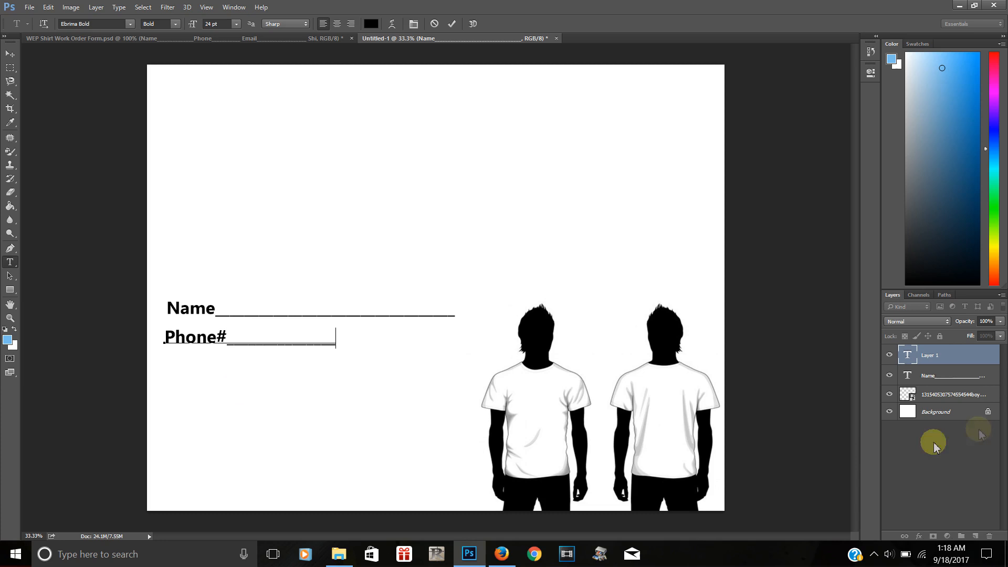
click(931, 358)
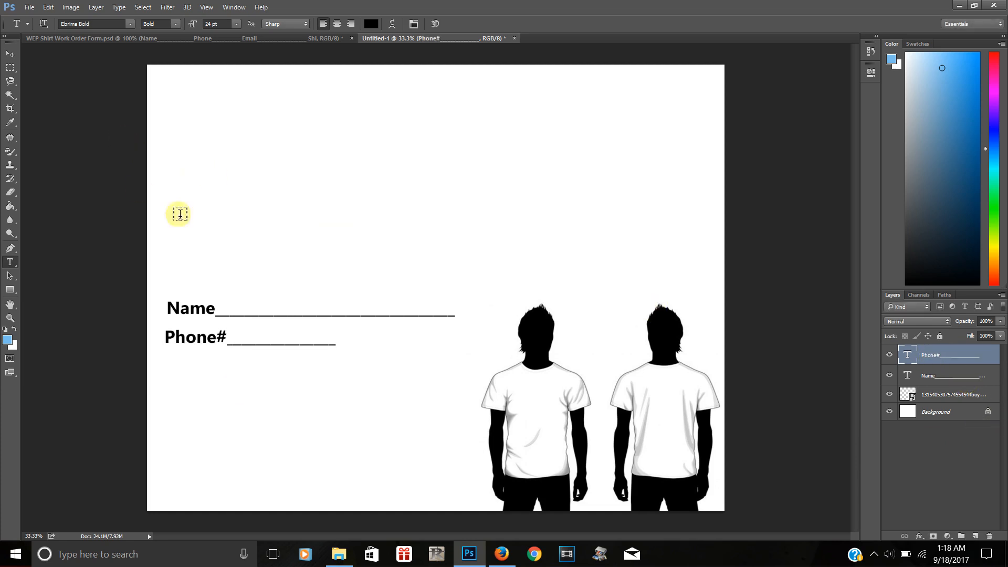
Check the field layout in the finished WEP Shirt Work Order Form, return to Untitled-1 and cancel the font substitution
click(110, 41)
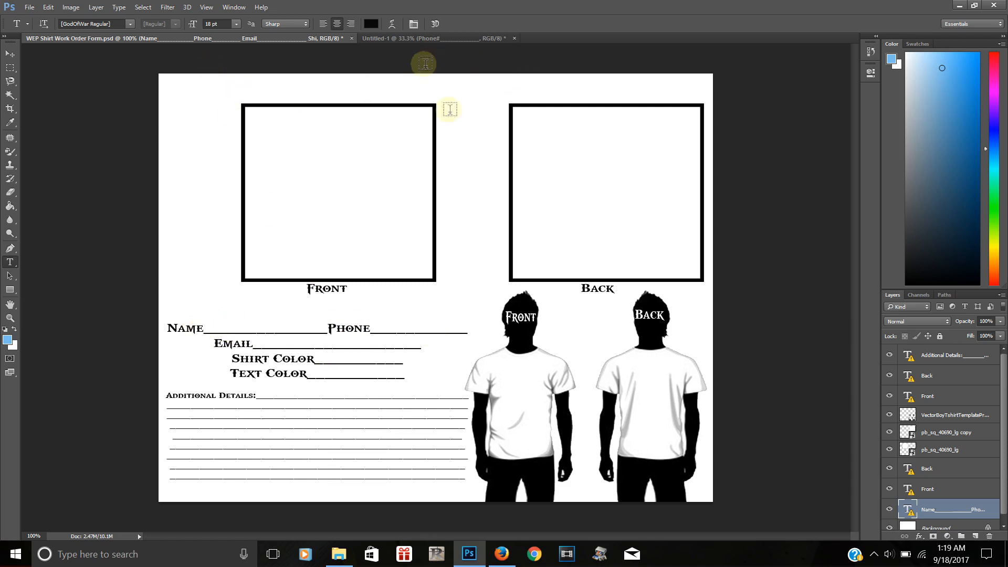
click(391, 41)
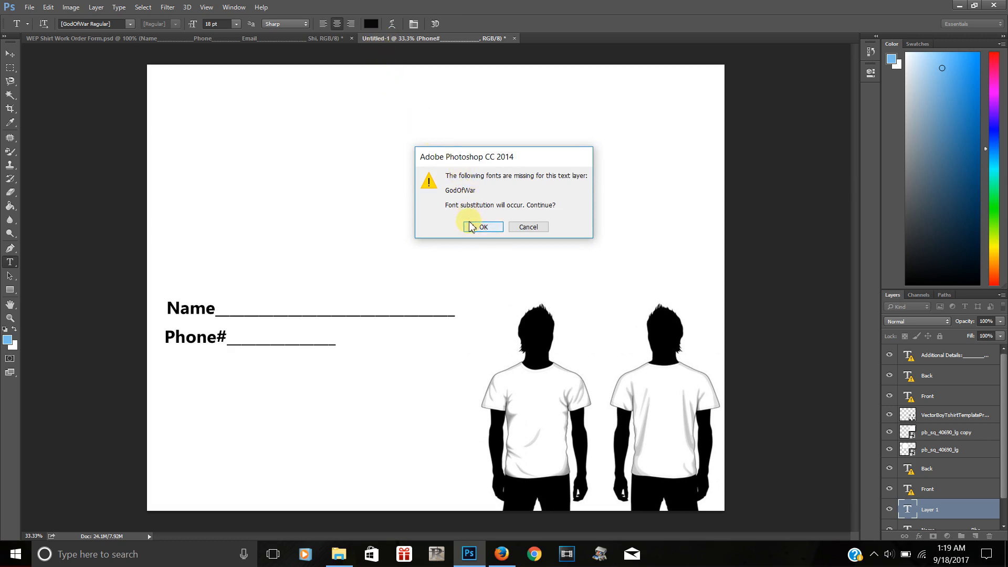
click(526, 226)
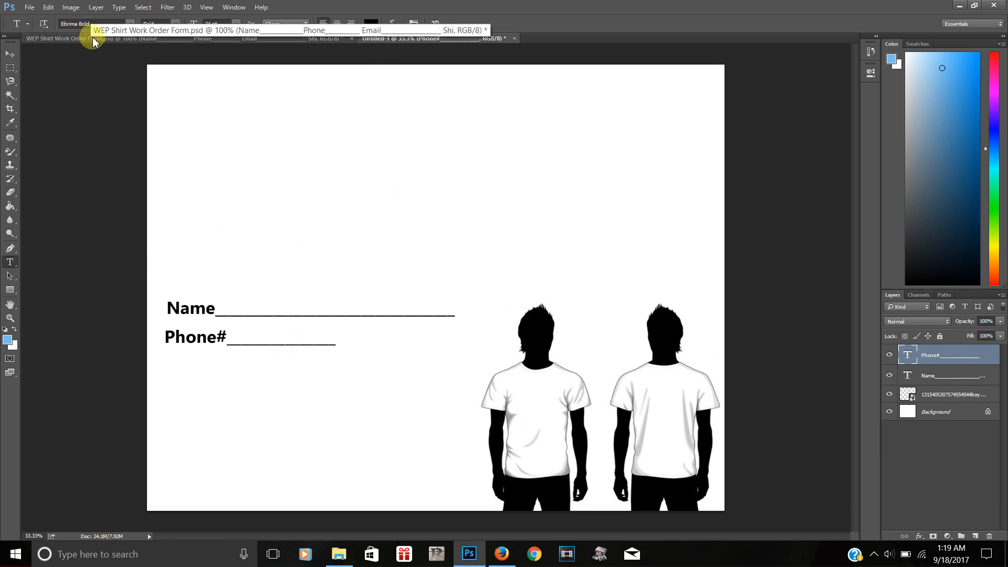
Add a "Due Date" label with an underscore line beside Phone#, and lengthen the Name line to nearly match its end
click(341, 344)
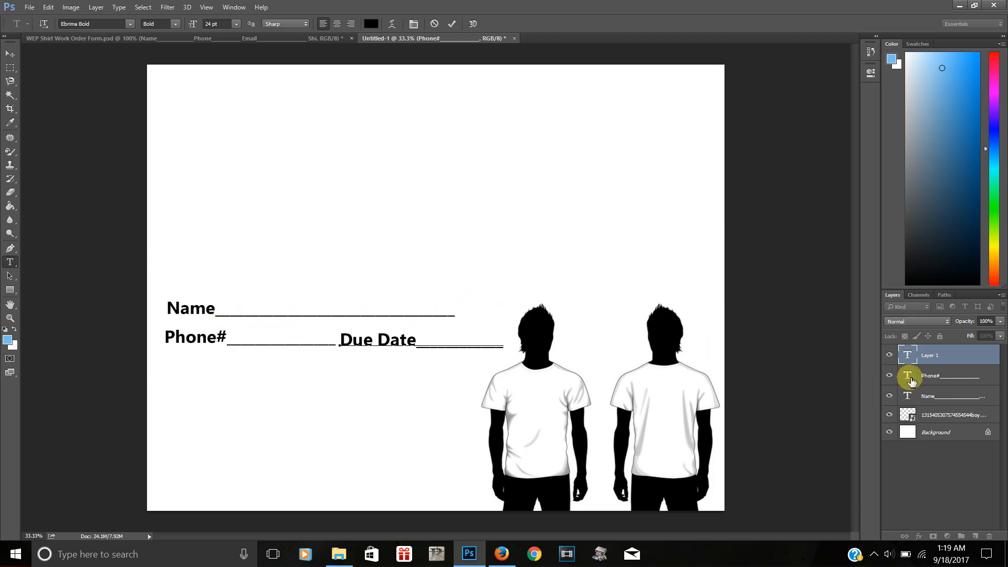
click(933, 399)
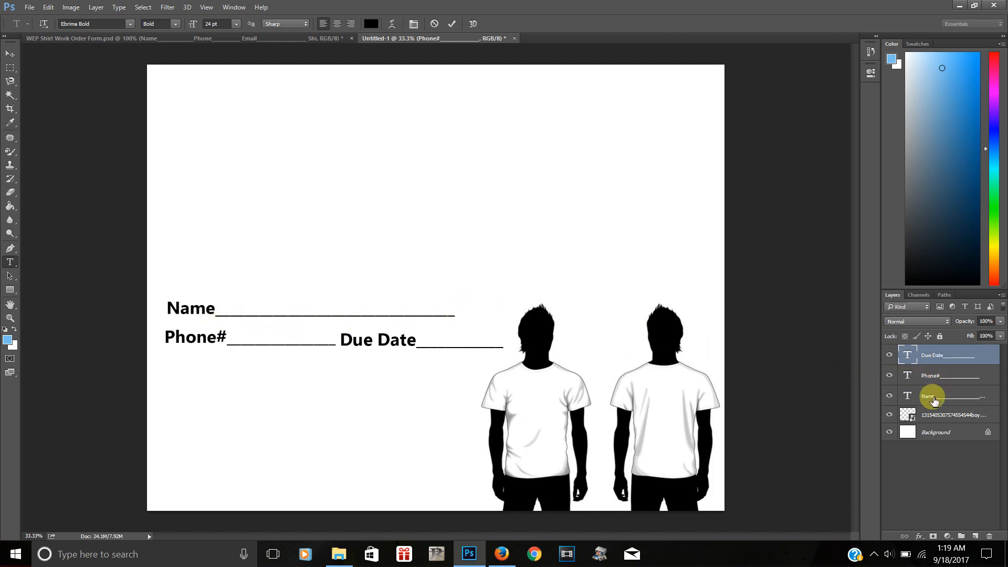
click(448, 319)
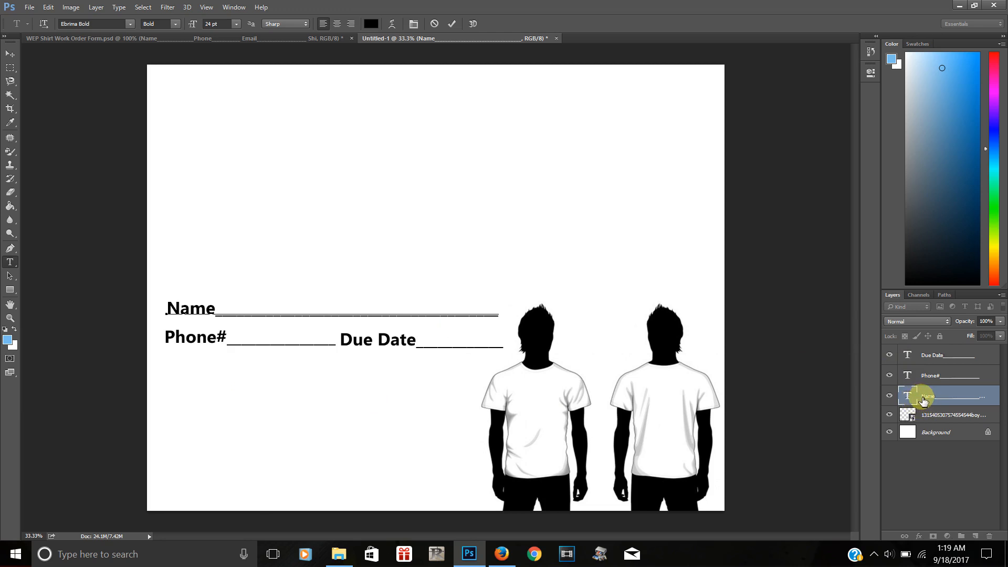
Commit the Name line, then add an "Email" label with an underscore fill-in line and move it directly beneath Phone#
click(924, 399)
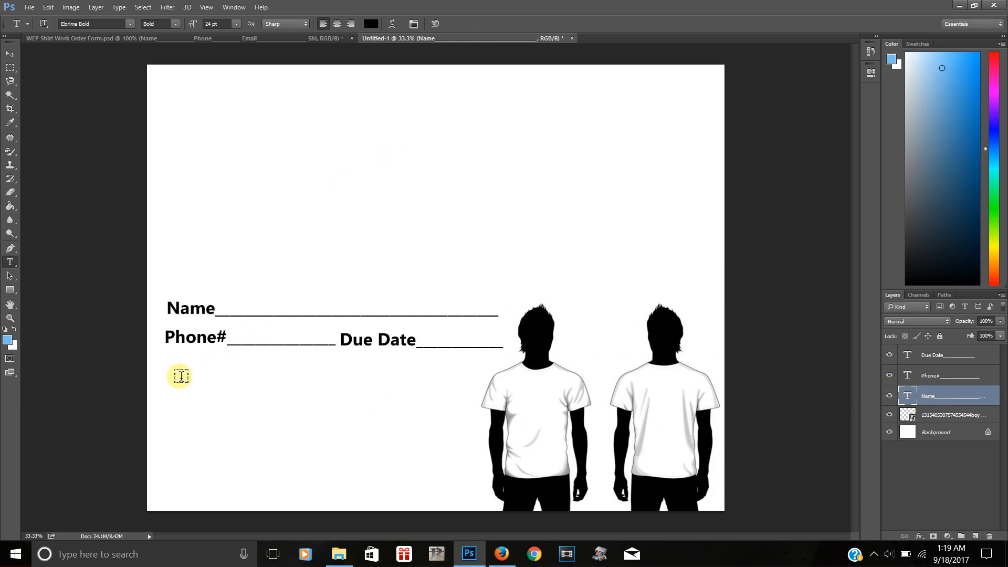
click(181, 377)
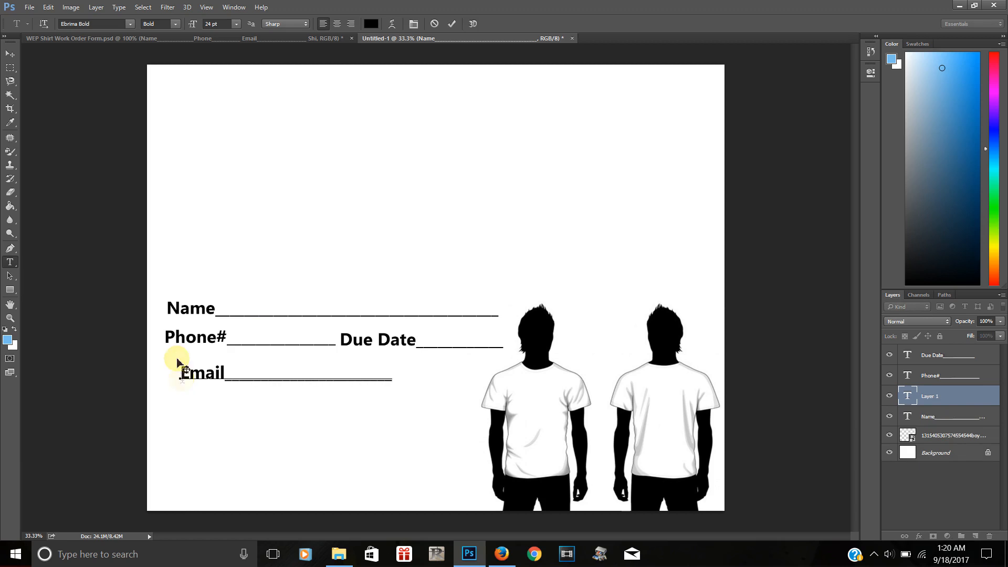
drag(172, 401, 159, 390)
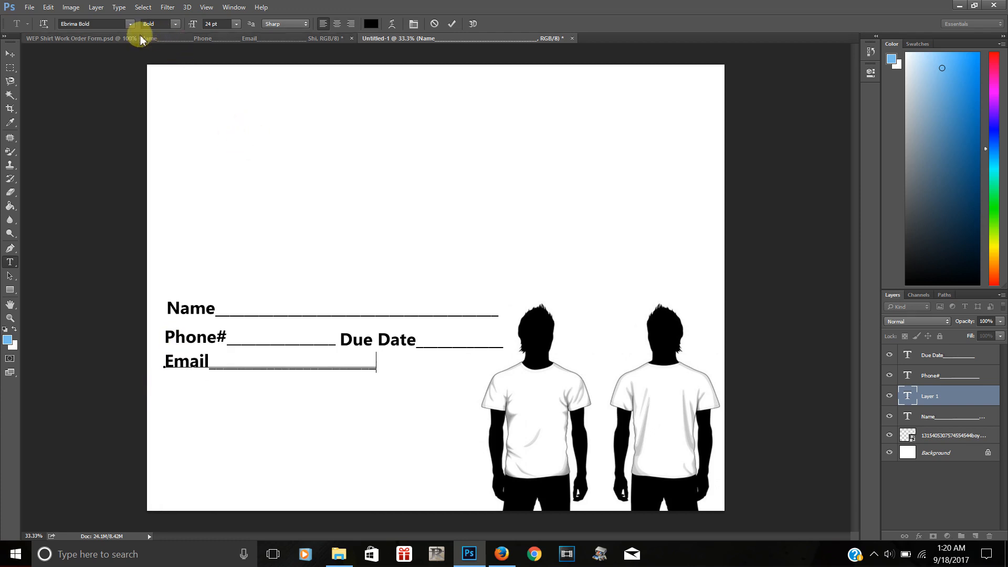
click(113, 38)
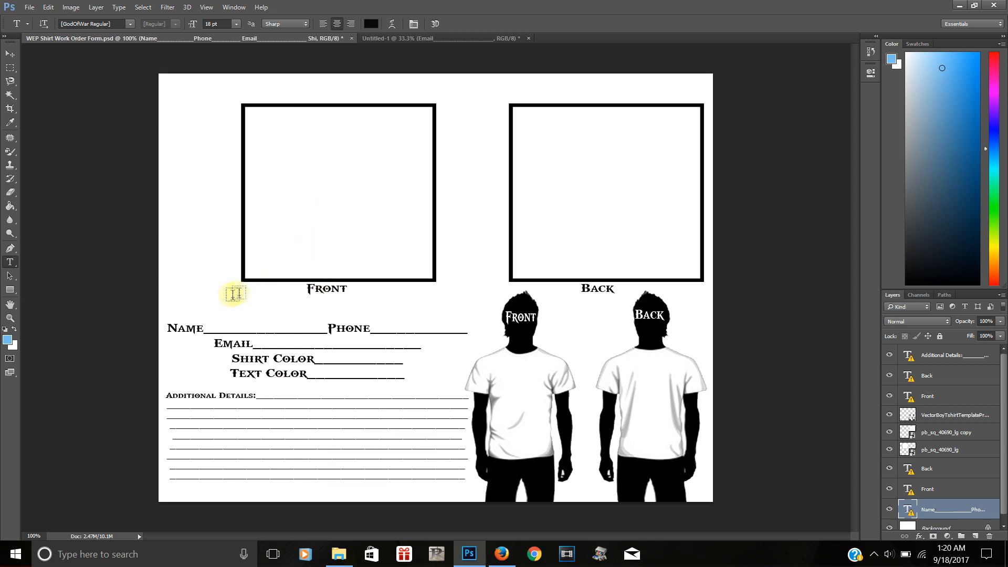
click(418, 39)
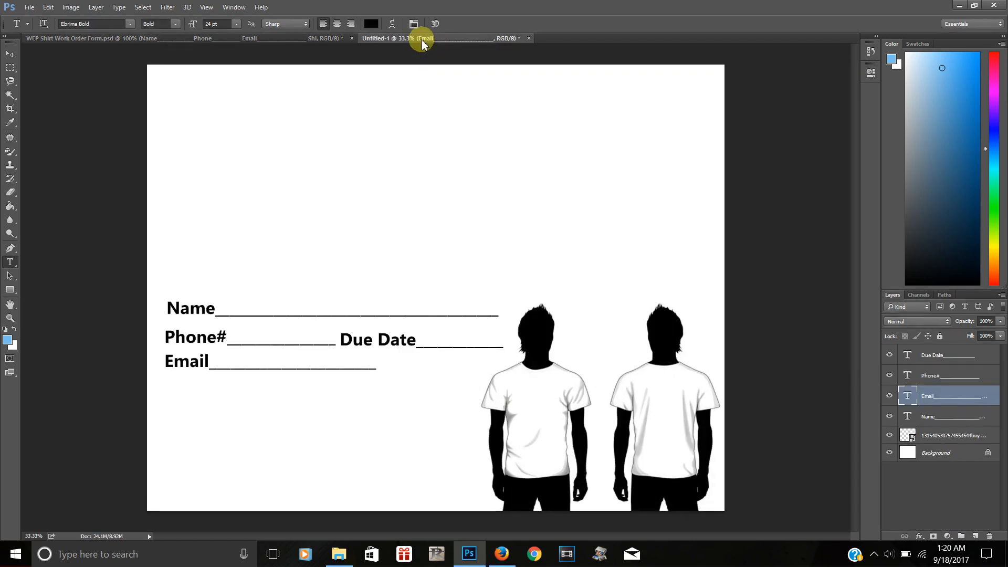
Add "Shirt Color" and "Text Color" labels with underscore lines beneath Email, and adjust the line lengths to end beside the left shirt
click(214, 394)
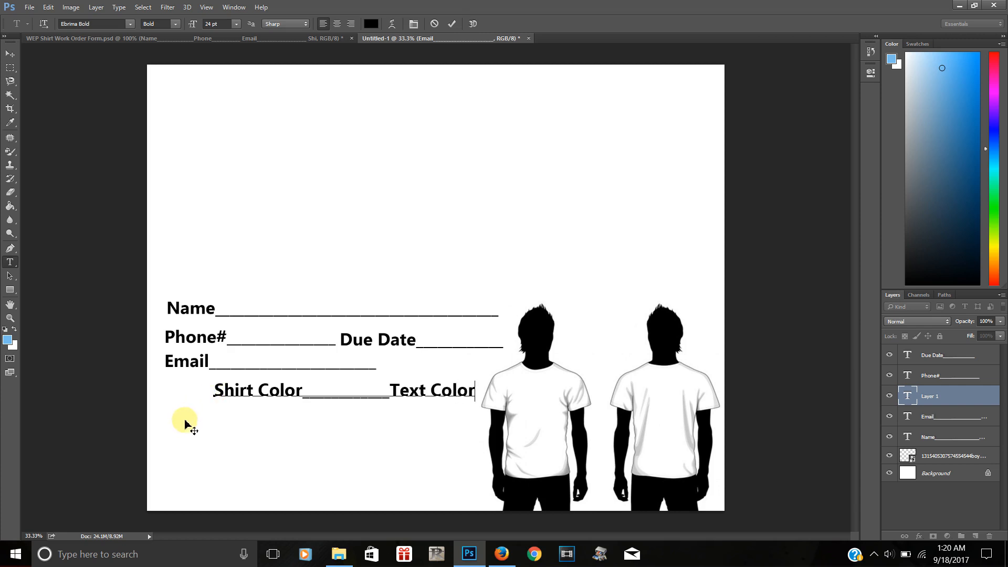
drag(214, 421, 156, 426)
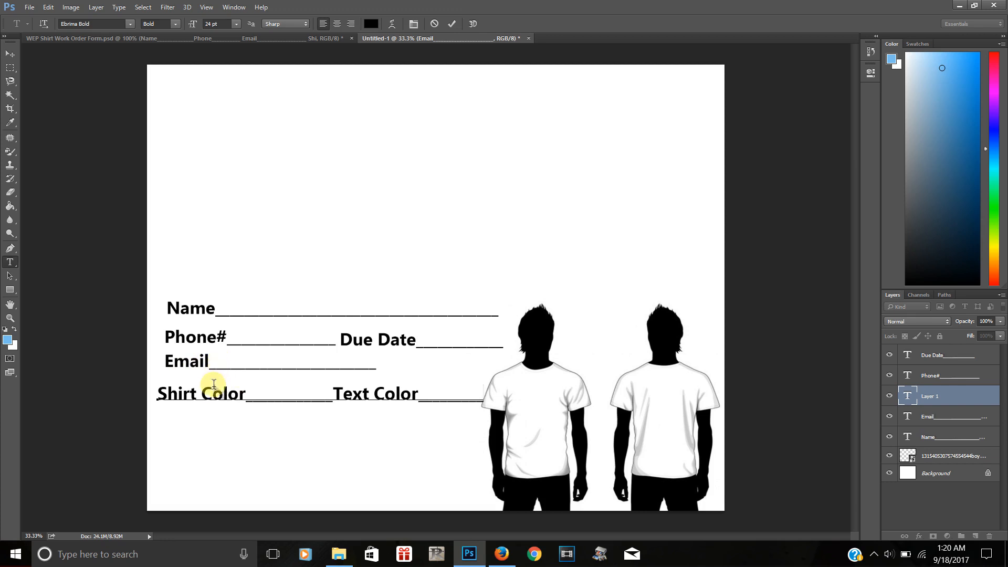
drag(189, 411, 186, 403)
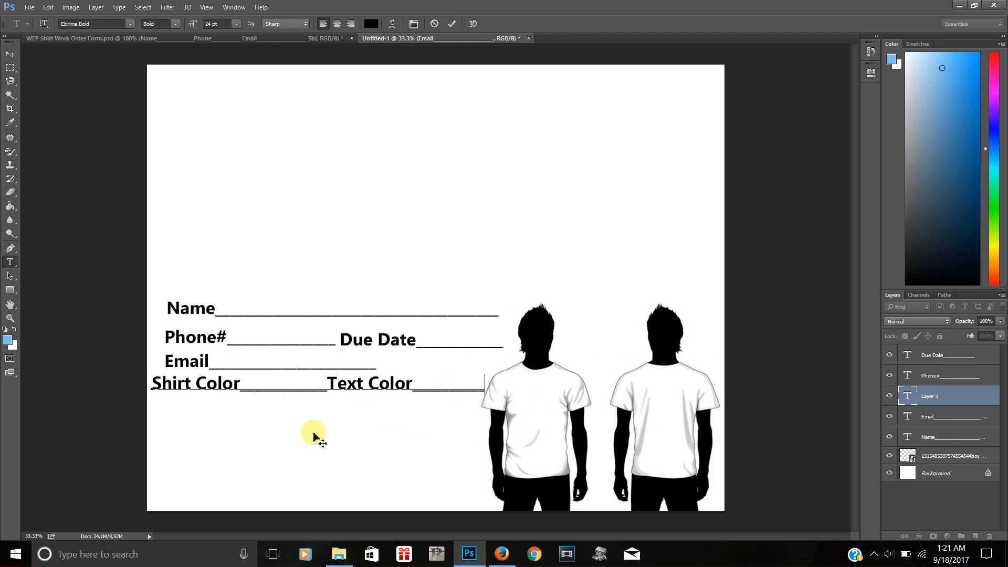
key(BackSpace)
key(BackSpace)
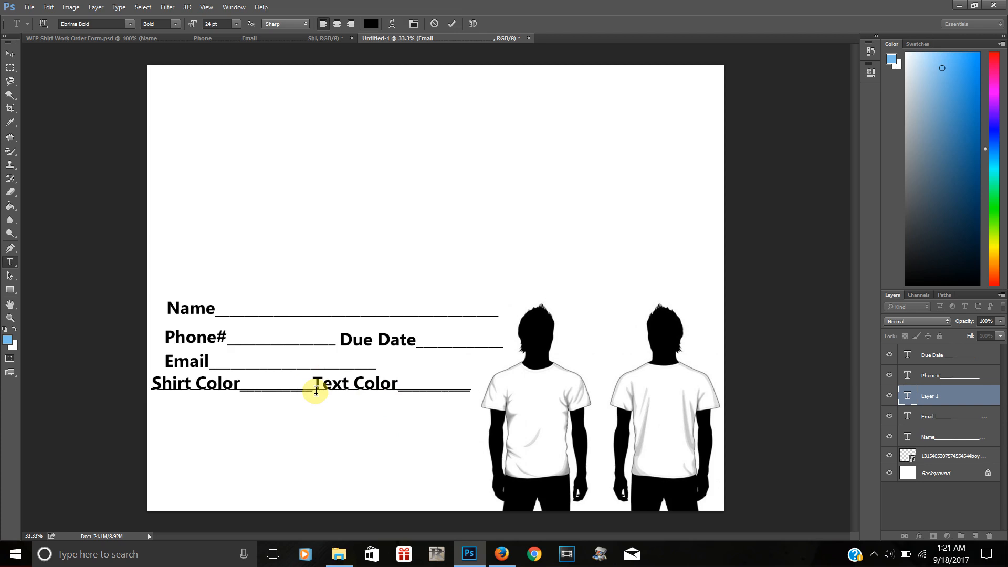
click(470, 390)
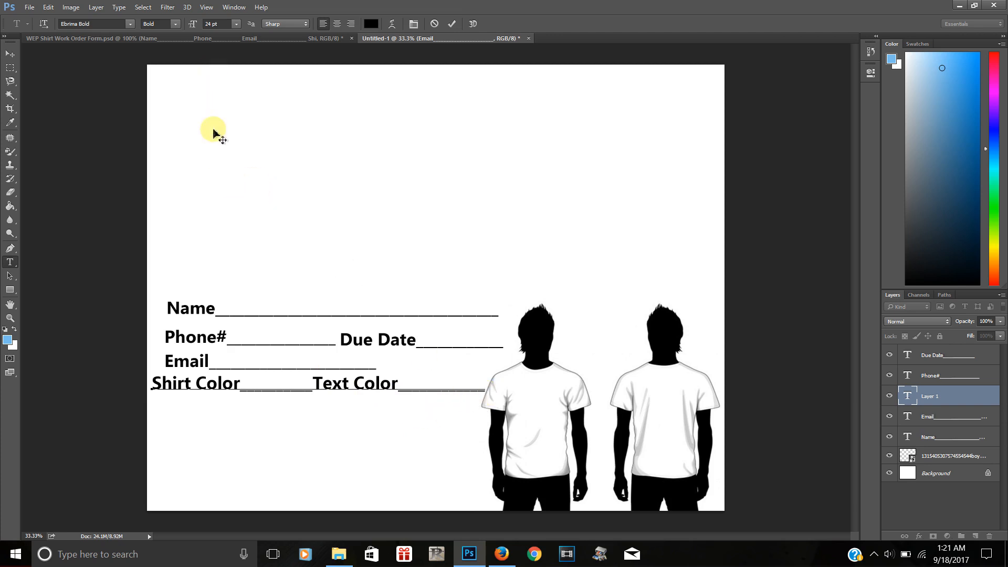
Check the Additional Details section and box layout in the finished WEP Shirt Work Order Form, and return to Untitled-1
click(113, 38)
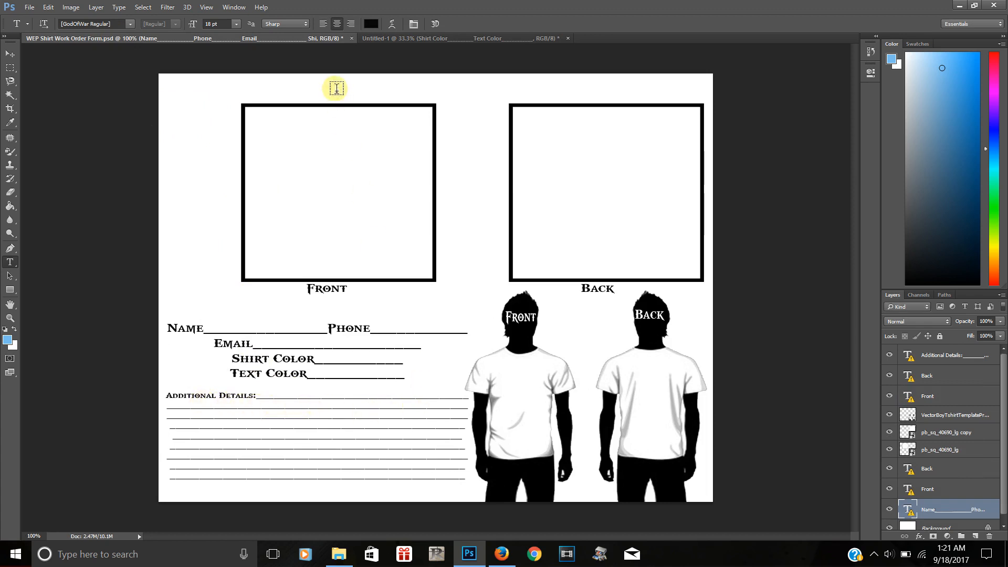
click(482, 41)
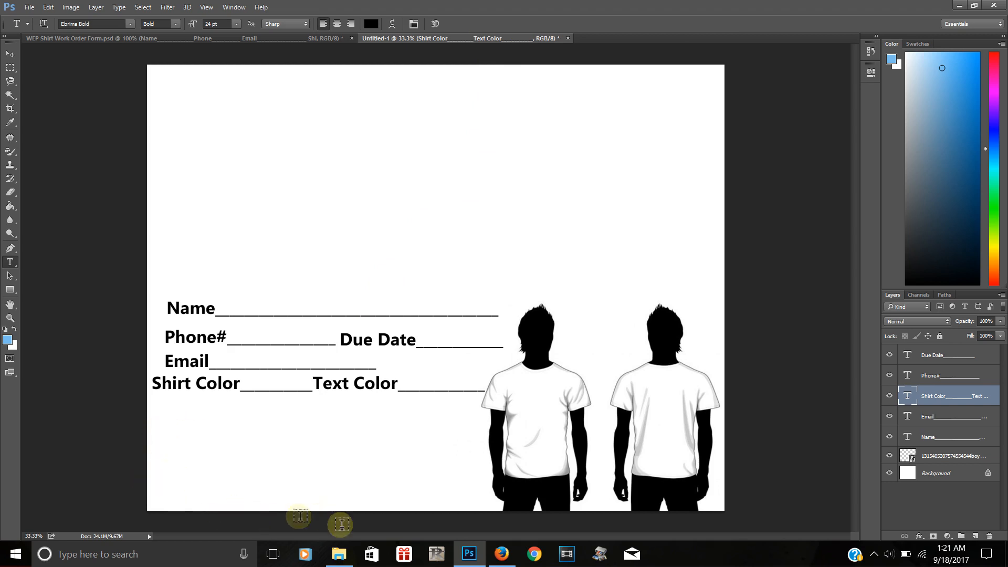
click(162, 430)
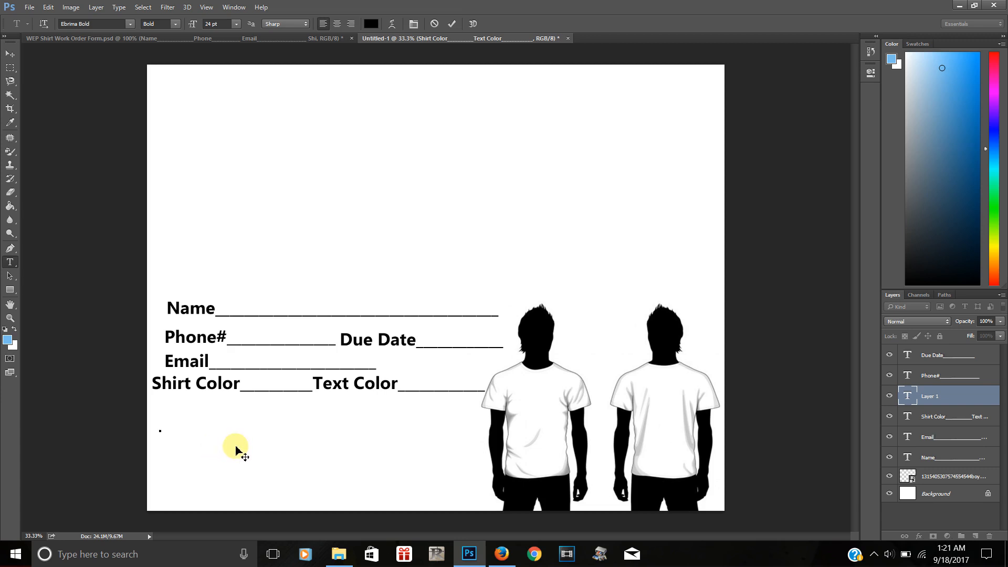
click(190, 39)
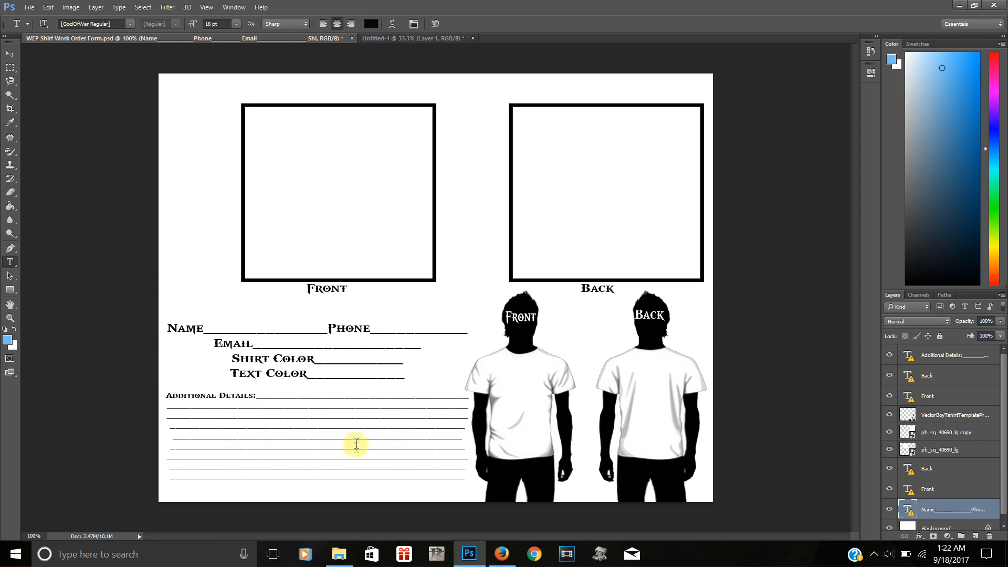
click(404, 37)
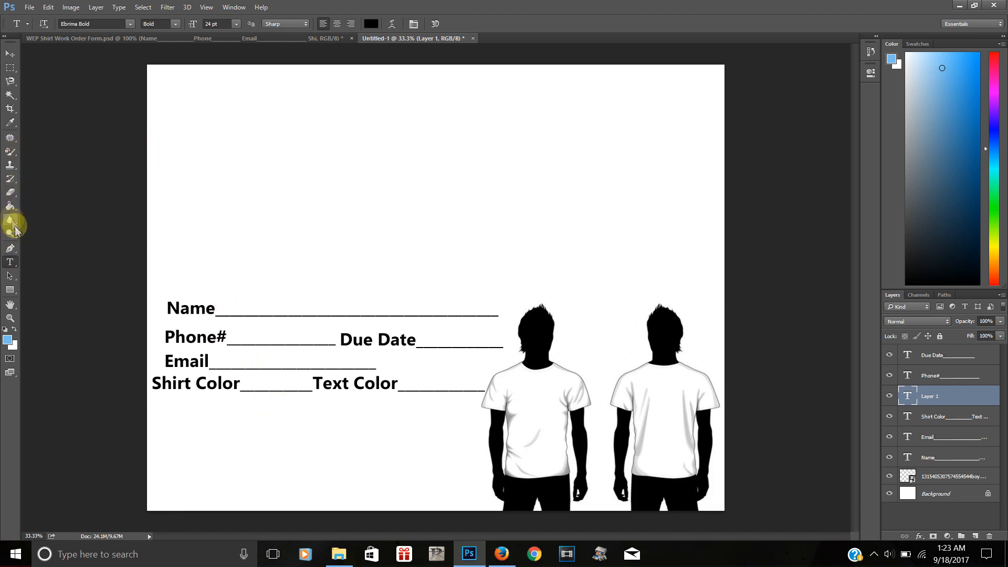
Place the pb_sq_40690_lg square image as an embedded object in the form
click(31, 7)
click(47, 240)
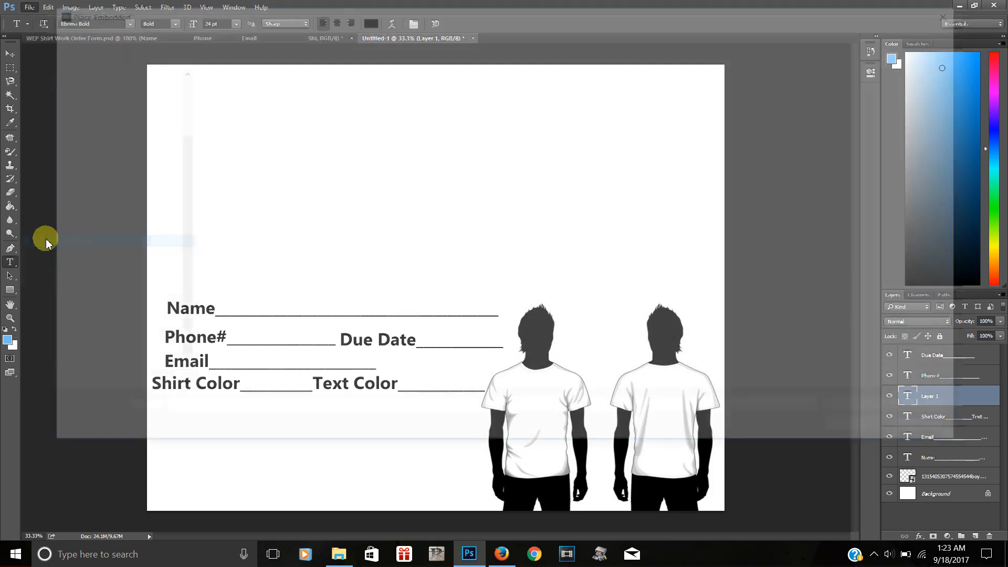
click(329, 109)
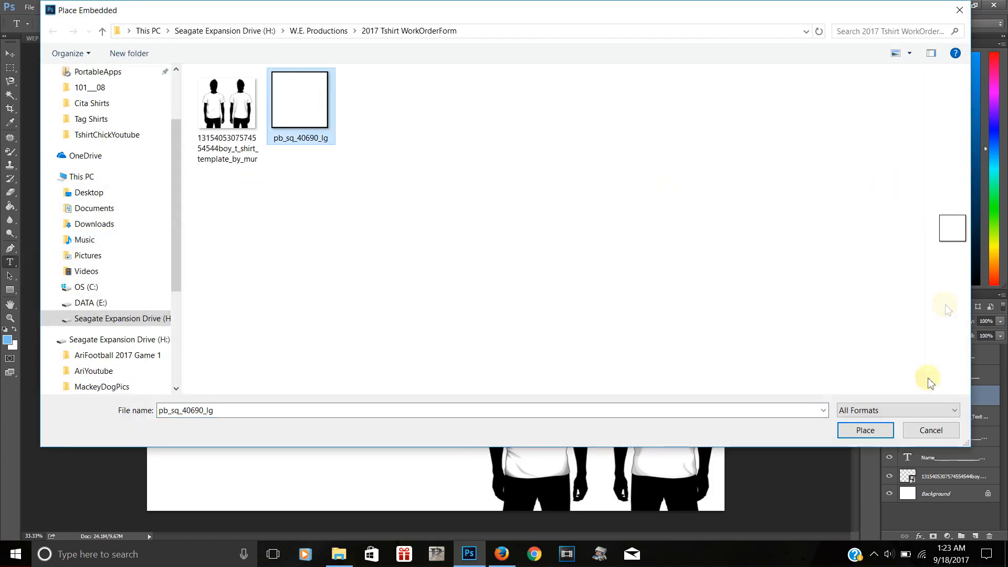
click(869, 431)
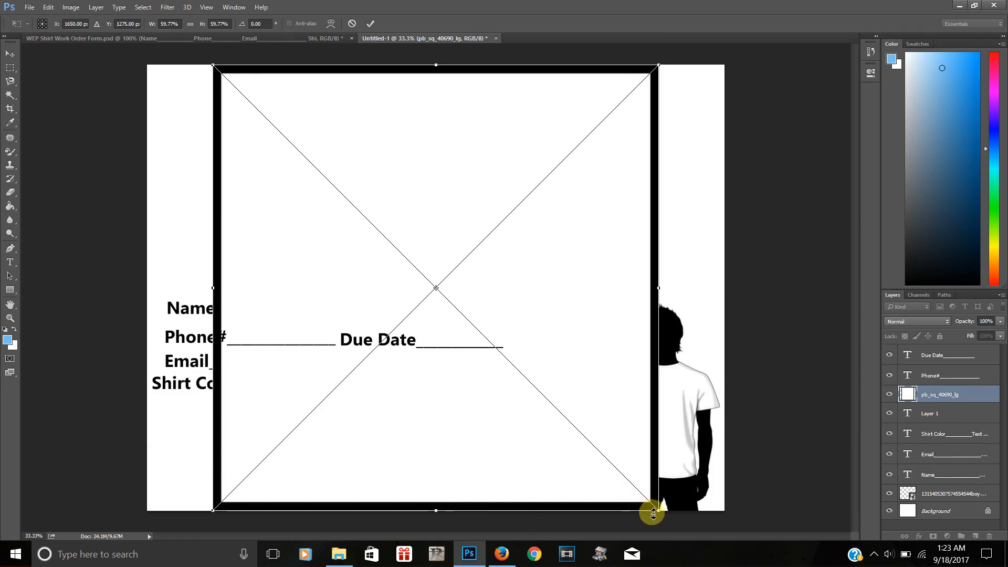
Shrink the placed square to about 23%, position it in the page's upper left, widen it to about 4.27 in and commit
drag(659, 509, 423, 273)
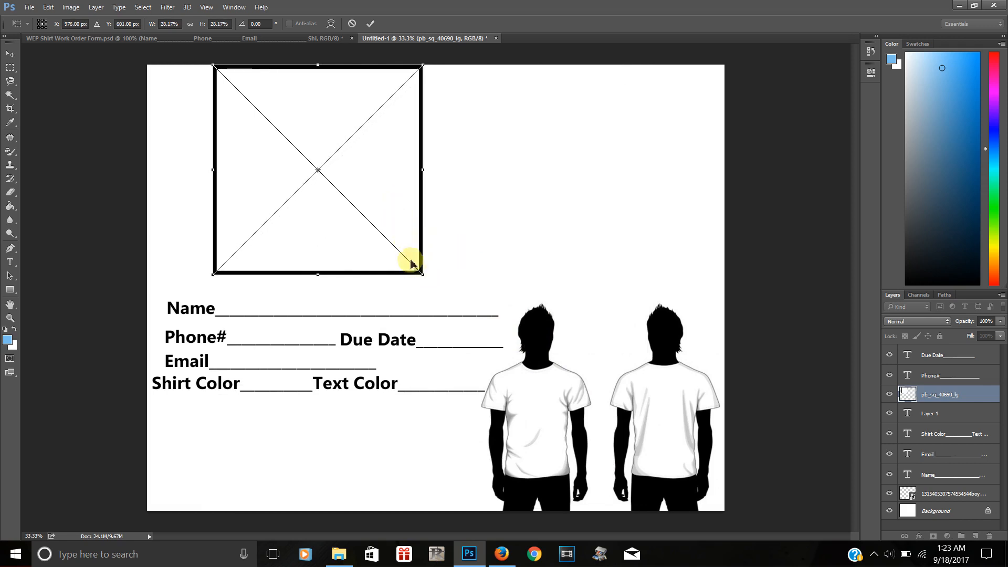
drag(424, 273, 334, 212)
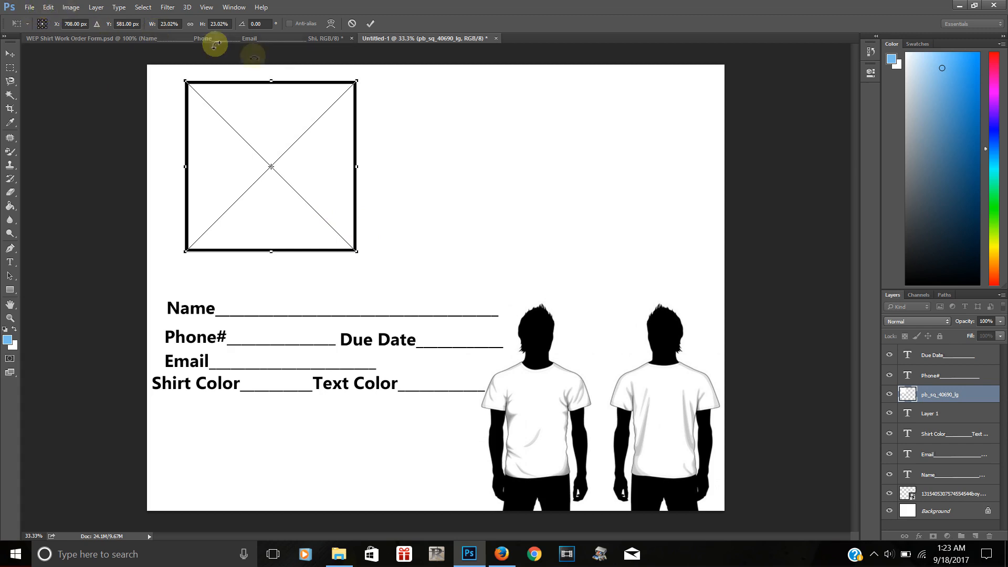
drag(358, 169, 411, 175)
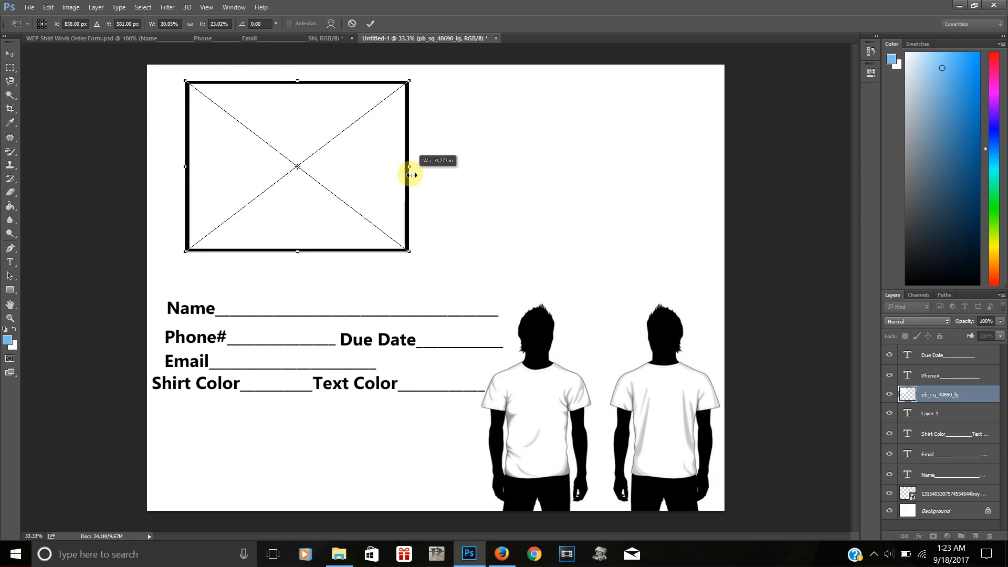
double_click(373, 224)
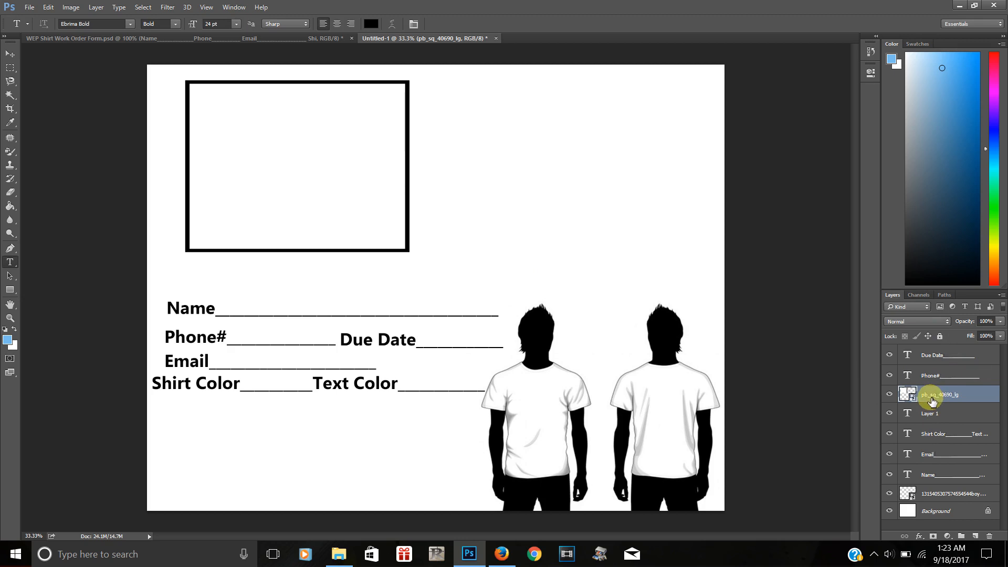
Duplicate the pb_sq_40690_lg box layer within Untitled-1, keeping the suggested copy name
right_click(932, 402)
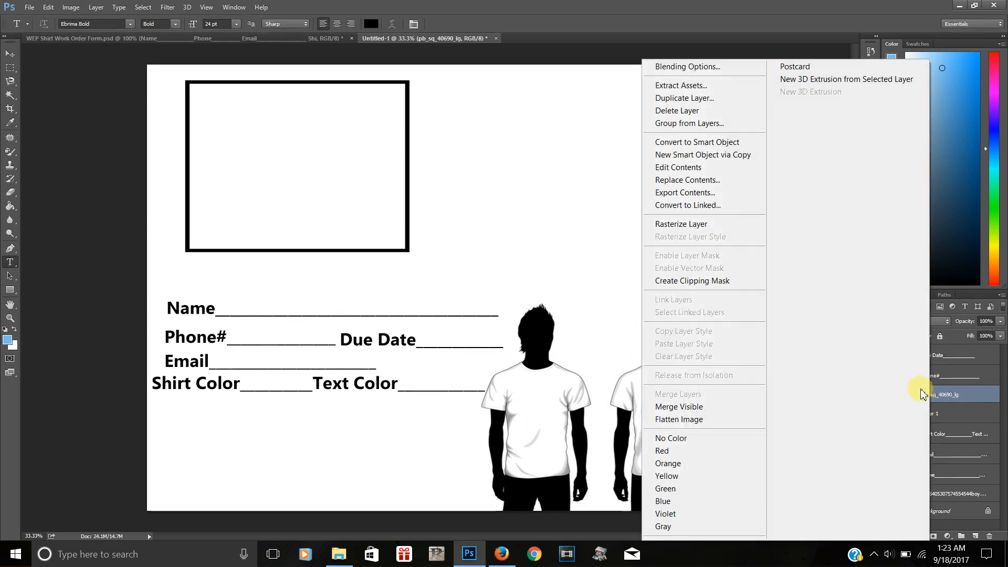
click(684, 98)
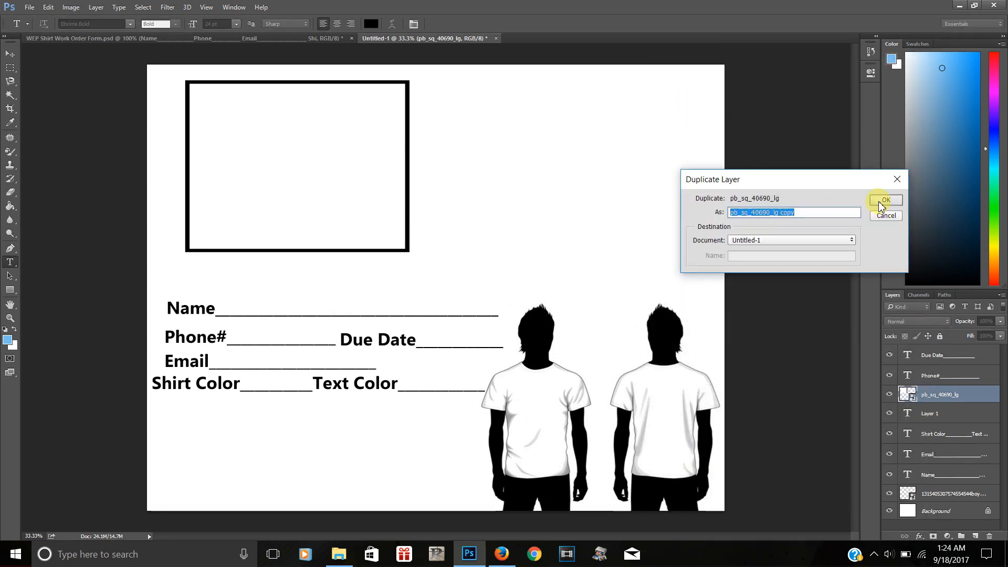
click(882, 206)
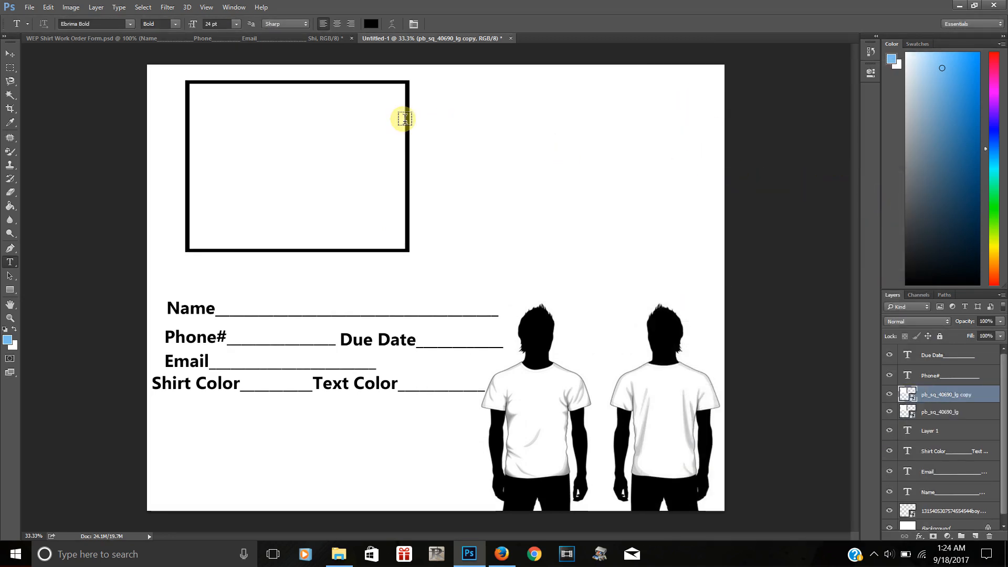
Move the duplicated box horizontally to the page's upper right, level with the original box
click(12, 56)
key(shift+Right)
key(shift+Right)
key(shift+Right)
key(shift+Right)
key(shift+Right)
key(shift+Right)
key(shift+Right)
key(shift+Right)
key(shift+Right)
key(shift+Right)
key(shift+Right)
key(shift+Right)
key(shift+Right)
key(shift+Right)
key(shift+Right)
key(shift+Right)
key(shift+Right)
key(shift+Right)
key(shift+Right)
key(shift+Right)
key(shift+Right)
key(shift+Right)
key(shift+Right)
key(shift+Right)
key(shift+Right)
key(shift+Right)
key(shift+Right)
key(shift+Right)
key(shift+Right)
key(shift+Right)
key(shift+Right)
key(shift+Right)
key(shift+Right)
key(shift+Right)
key(shift+Right)
key(shift+Right)
key(shift+Right)
key(shift+Right)
key(shift+Right)
key(shift+Right)
key(shift+Right)
key(shift+Right)
key(shift+Right)
key(shift+Right)
key(shift+Right)
key(shift+Right)
key(shift+Right)
key(shift+Right)
key(shift+Right)
key(shift+Right)
key(shift+Right)
key(shift+Right)
key(shift+Right)
key(shift+Right)
key(shift+Right)
key(shift+Right)
key(shift+Right)
key(shift+Right)
key(shift+Right)
key(shift+Right)
key(shift+Right)
key(shift+Right)
key(shift+Right)
key(shift+Right)
key(shift+Right)
key(shift+Right)
key(shift+Right)
key(shift+Right)
key(shift+Right)
key(shift+Right)
key(shift+Right)
key(shift+Right)
key(shift+Right)
key(shift+Right)
key(shift+Right)
key(shift+Right)
key(shift+Right)
key(shift+Right)
key(shift+Right)
key(shift+Right)
key(shift+Right)
key(shift+Right)
key(shift+Right)
key(shift+Right)
key(shift+Right)
key(shift+Right)
key(shift+Right)
key(shift+Right)
key(shift+Right)
key(shift+Right)
key(shift+Right)
key(shift+Right)
key(shift+Right)
key(shift+Right)
key(shift+Right)
key(shift+Right)
key(shift+Right)
key(shift+Right)
key(shift+Right)
key(shift+Right)
key(shift+Right)
key(shift+Right)
key(shift+Right)
key(shift+Right)
key(shift+Right)
key(shift+Right)
key(shift+Right)
key(shift+Right)
key(shift+Right)
key(shift+Right)
key(shift+Right)
key(shift+Right)
key(shift+Right)
key(shift+Right)
key(shift+Right)
key(shift+Right)
key(shift+Right)
key(shift+Right)
key(shift+Right)
key(shift+Right)
key(shift+Right)
key(shift+Right)
key(shift+Right)
key(shift+Right)
key(shift+Right)
key(shift+Right)
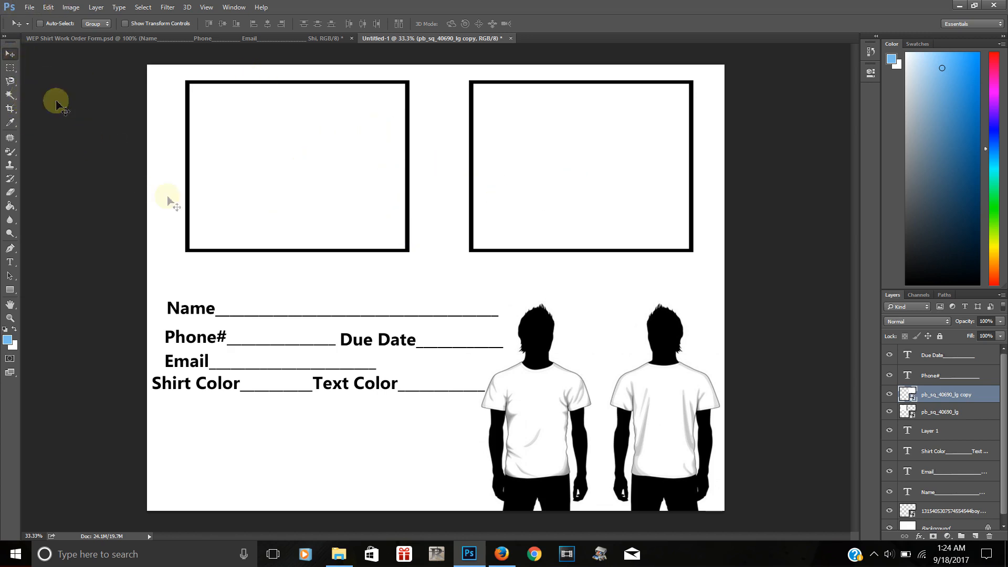
Add a "Front" label beneath the left box and a "Back" label beneath the right box, level with each other
click(10, 262)
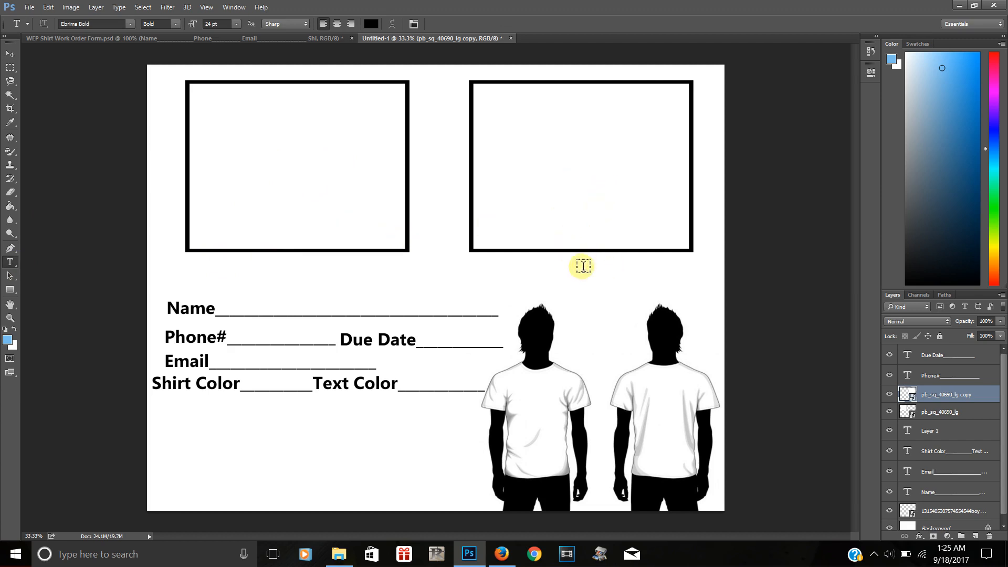
click(263, 264)
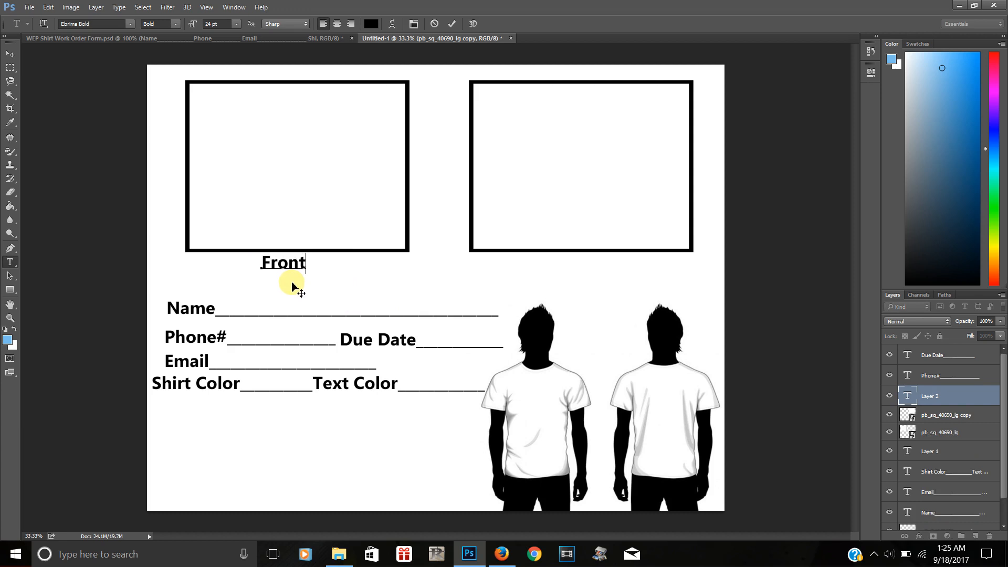
click(929, 396)
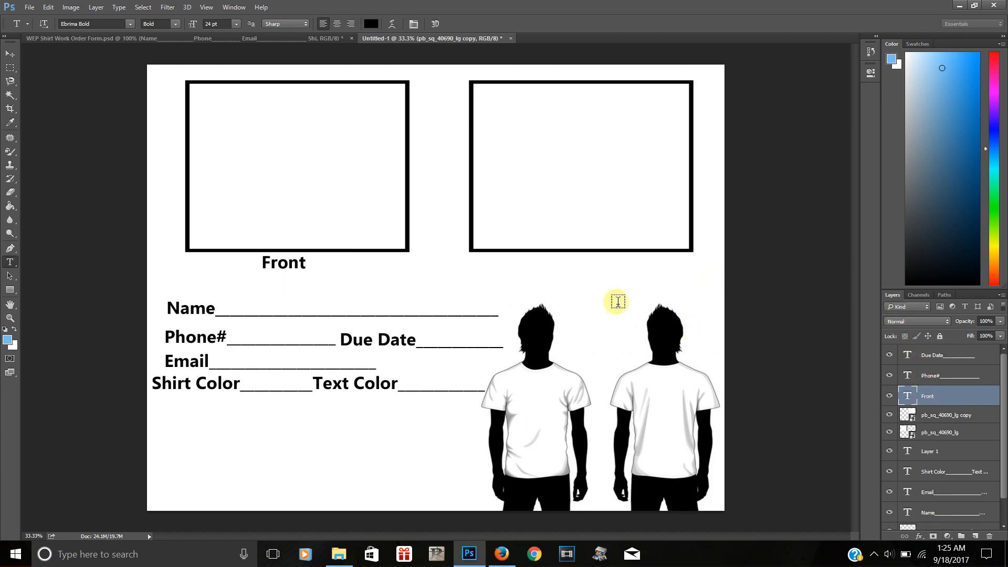
click(574, 266)
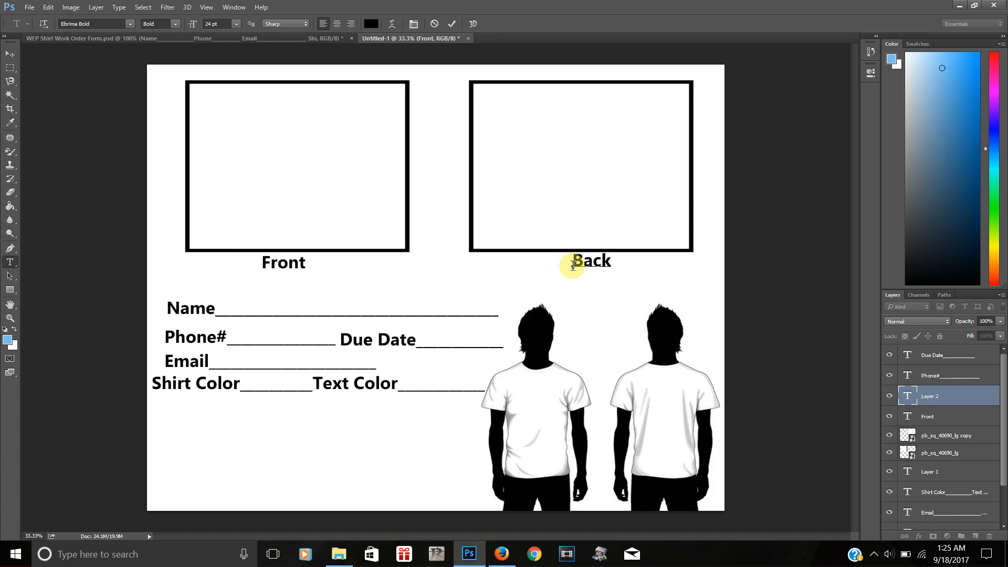
drag(596, 282, 579, 284)
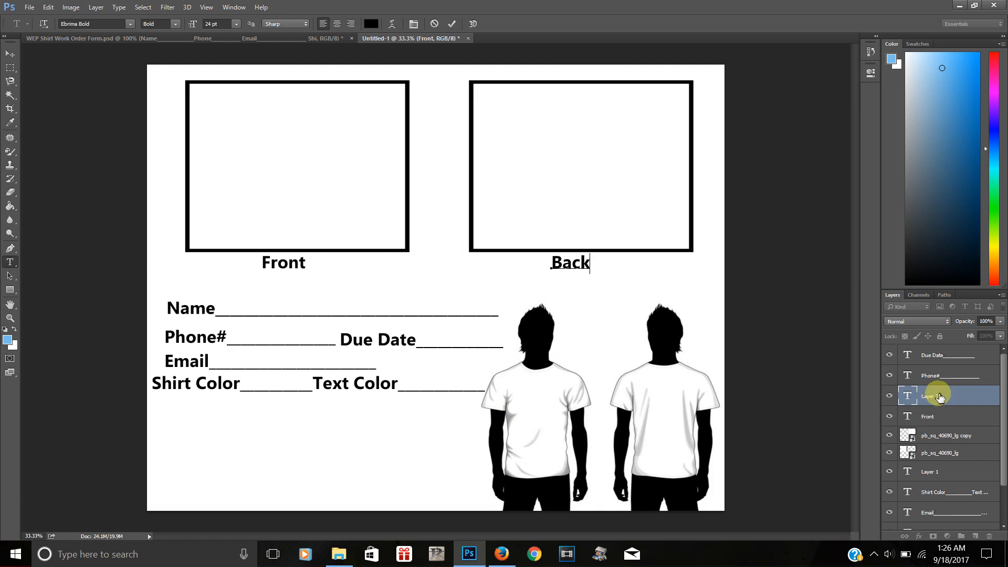
Duplicate the Front label, keeping the suggested copy name, and move the copy beside the left figure's head
right_click(926, 418)
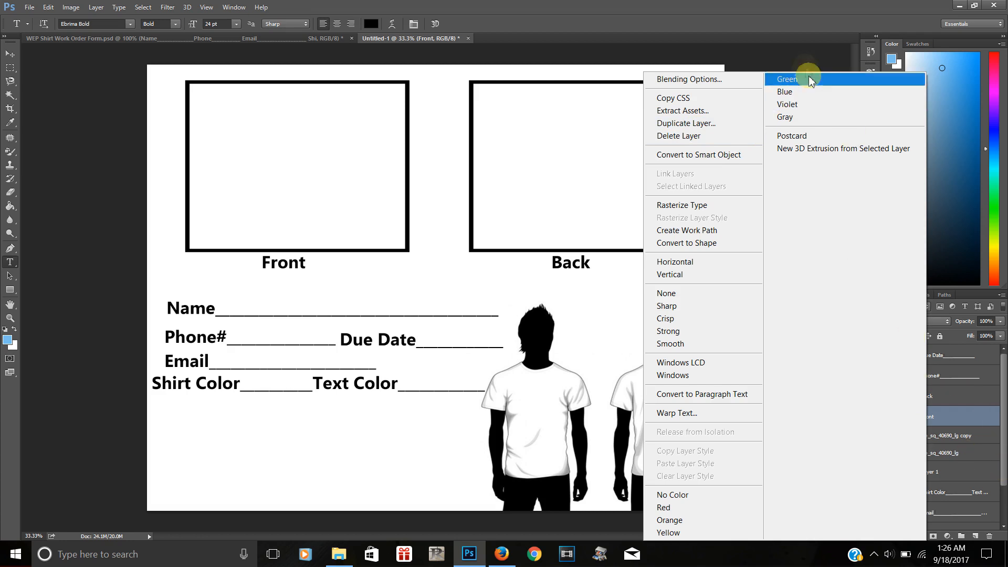
click(803, 18)
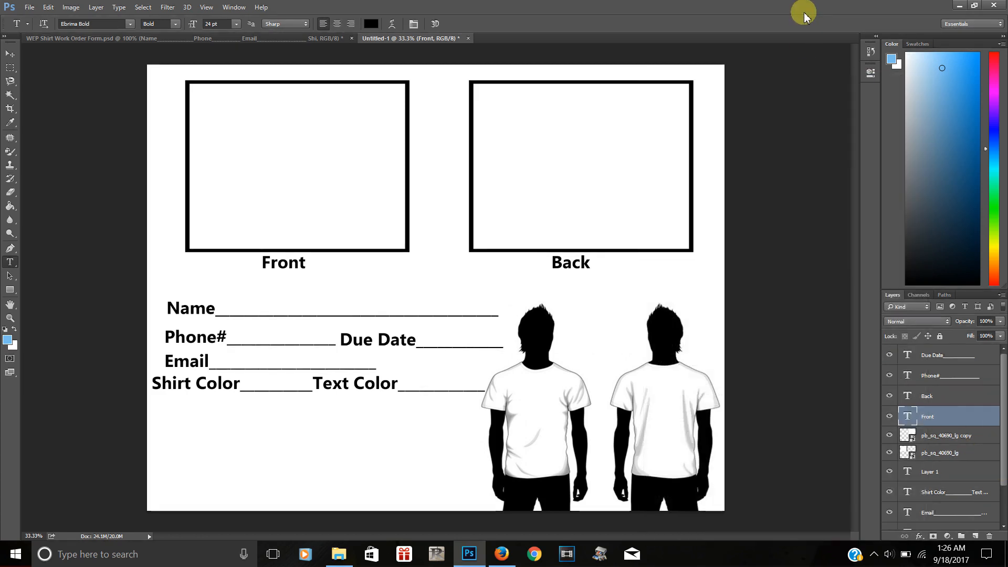
right_click(928, 418)
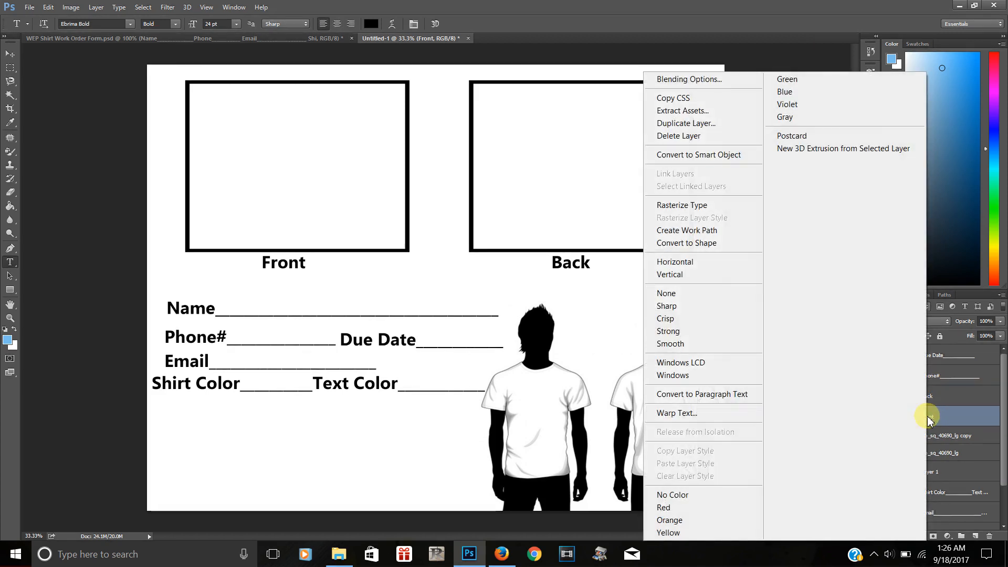
click(683, 124)
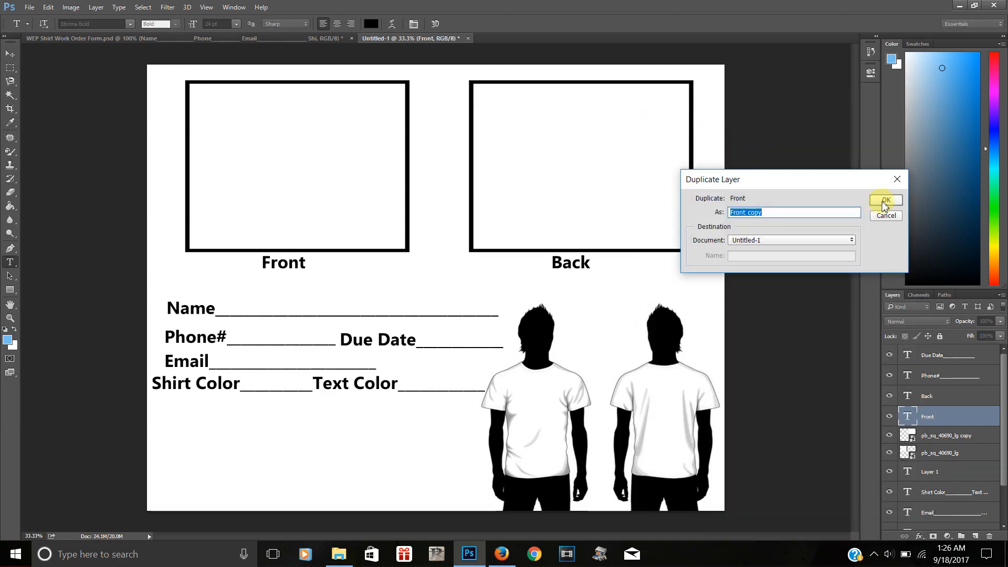
click(885, 202)
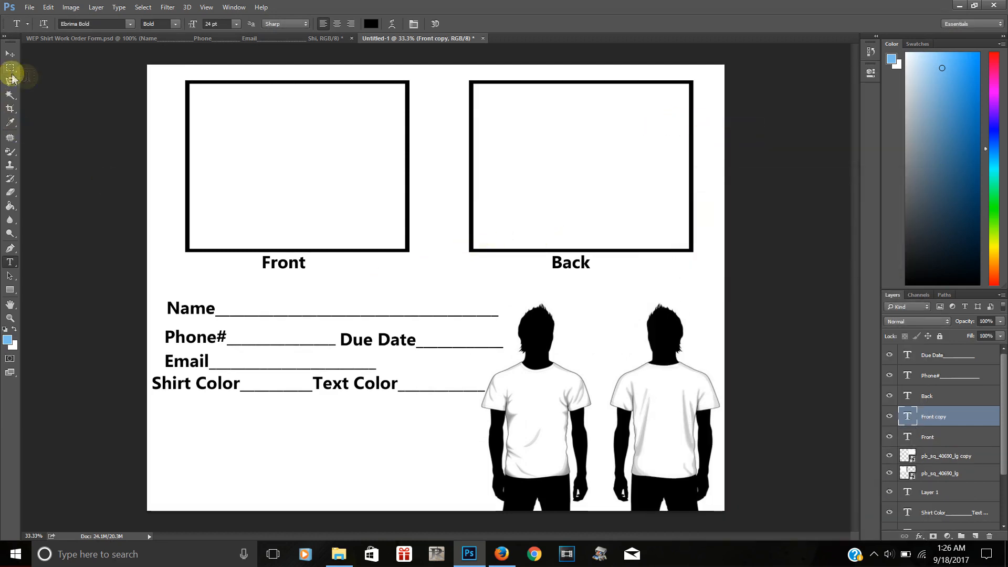
click(10, 54)
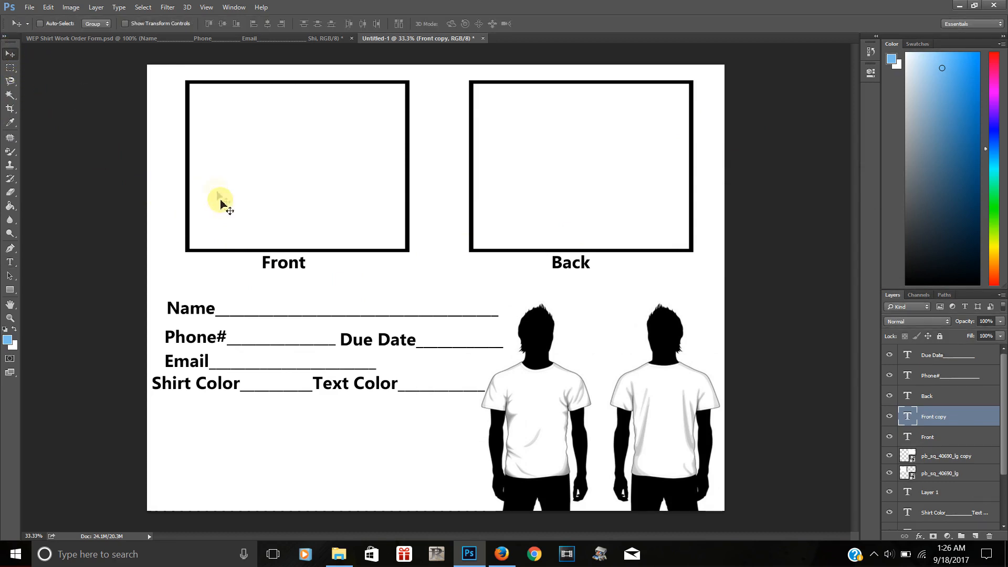
drag(283, 268, 514, 337)
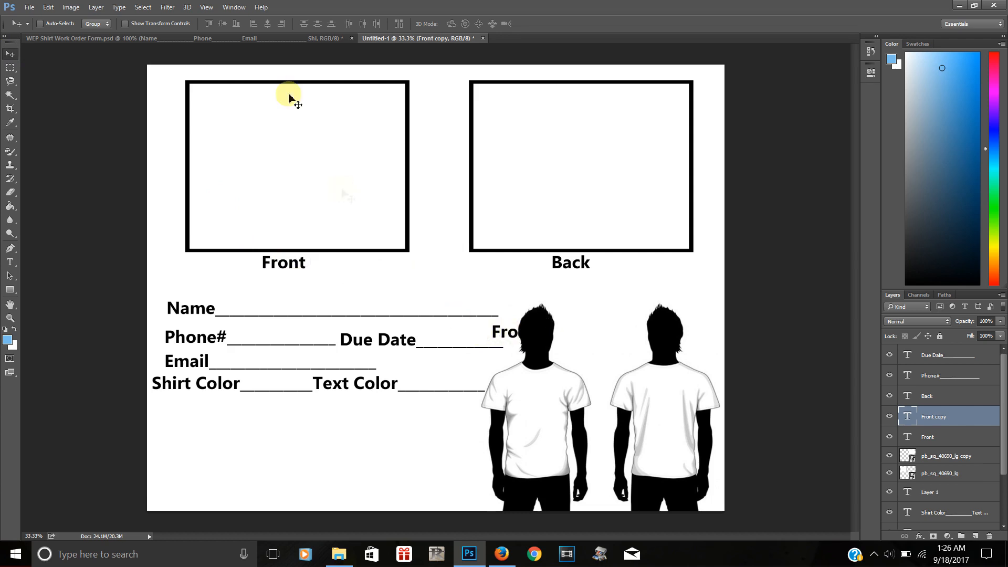
Recolor the copied Front label near the left figure's head to off-white f9f5f5
click(10, 263)
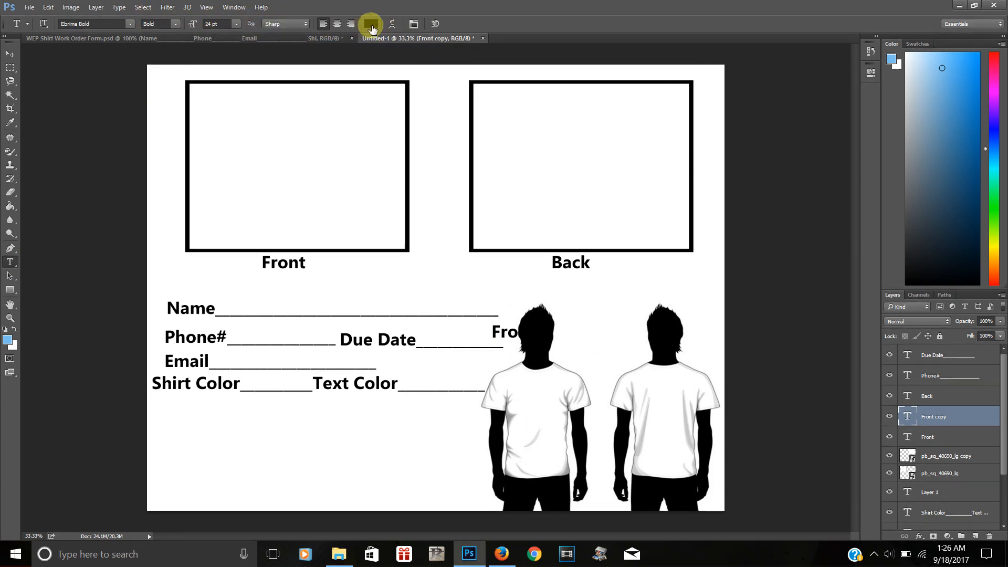
click(371, 25)
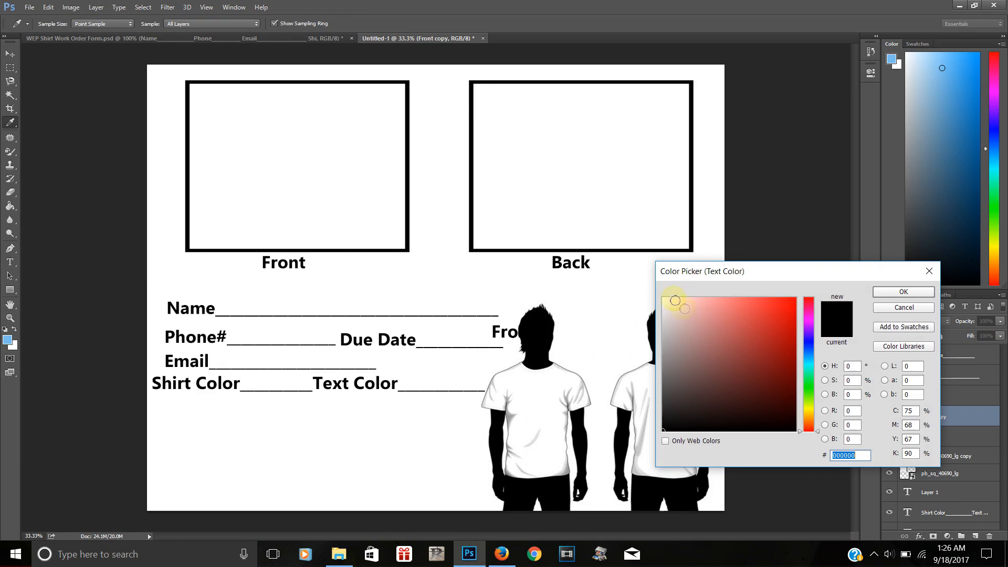
click(665, 301)
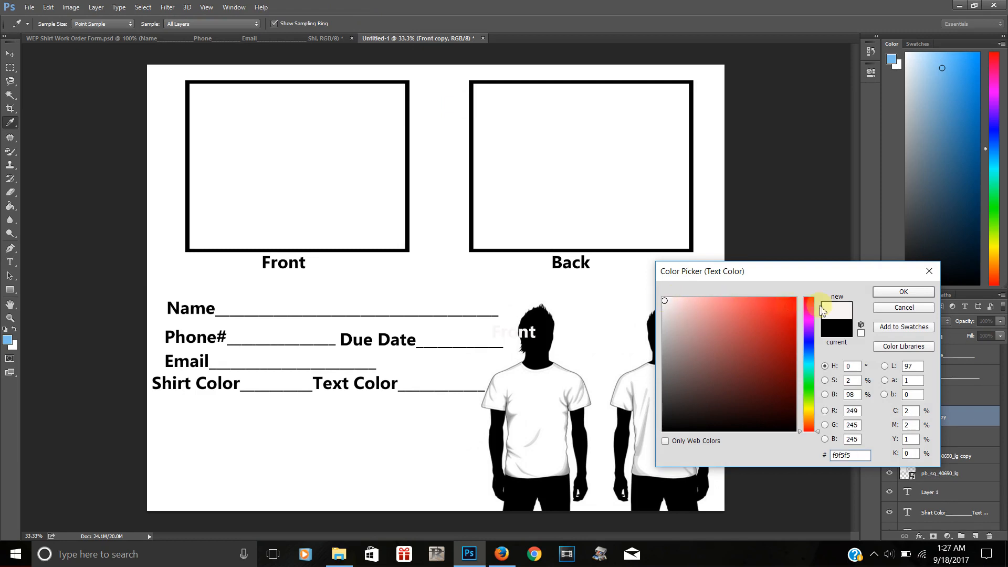
click(898, 293)
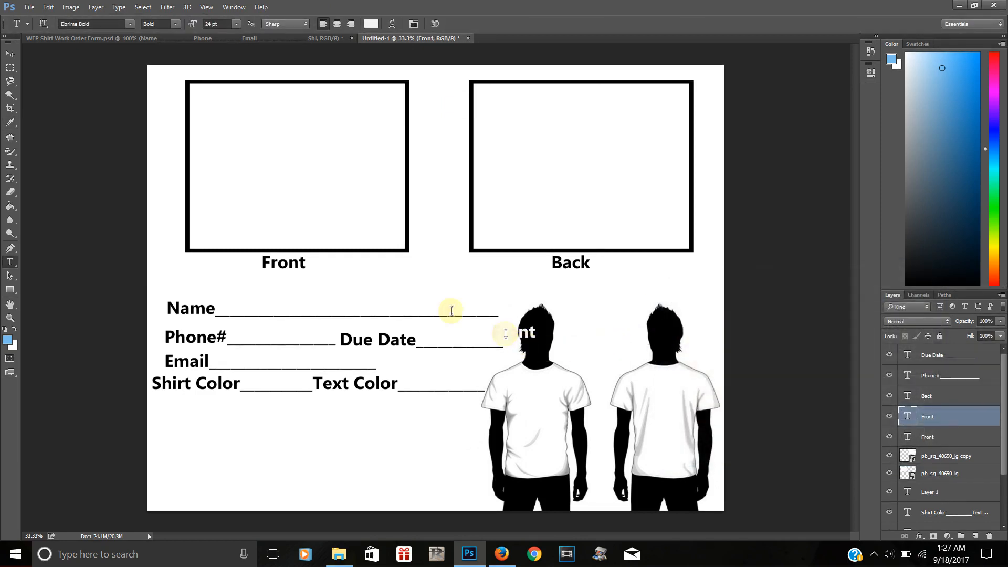
Fit the off-white Front label onto the left figure's head, scaling it to about 68% width and 107% height
click(10, 53)
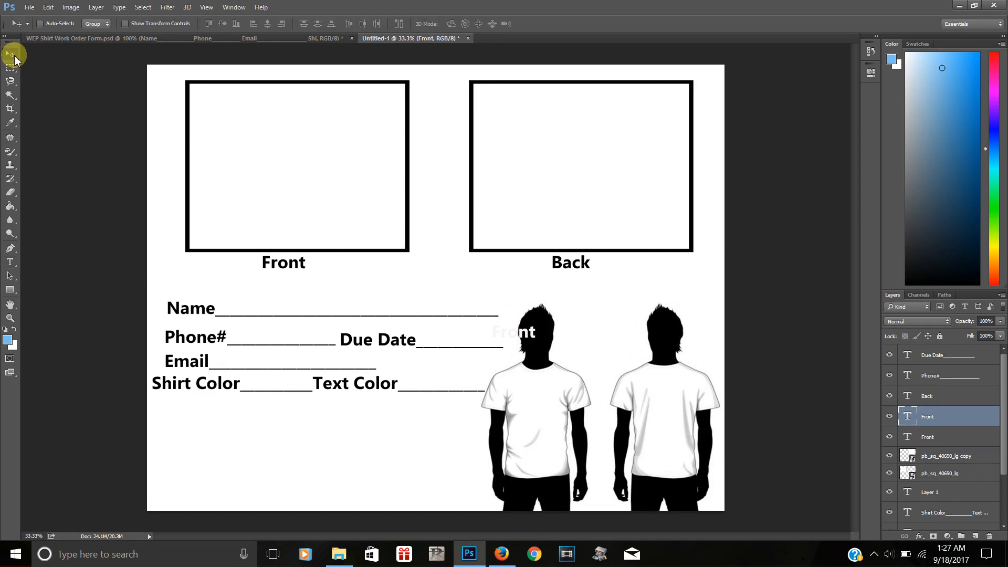
drag(508, 340, 532, 340)
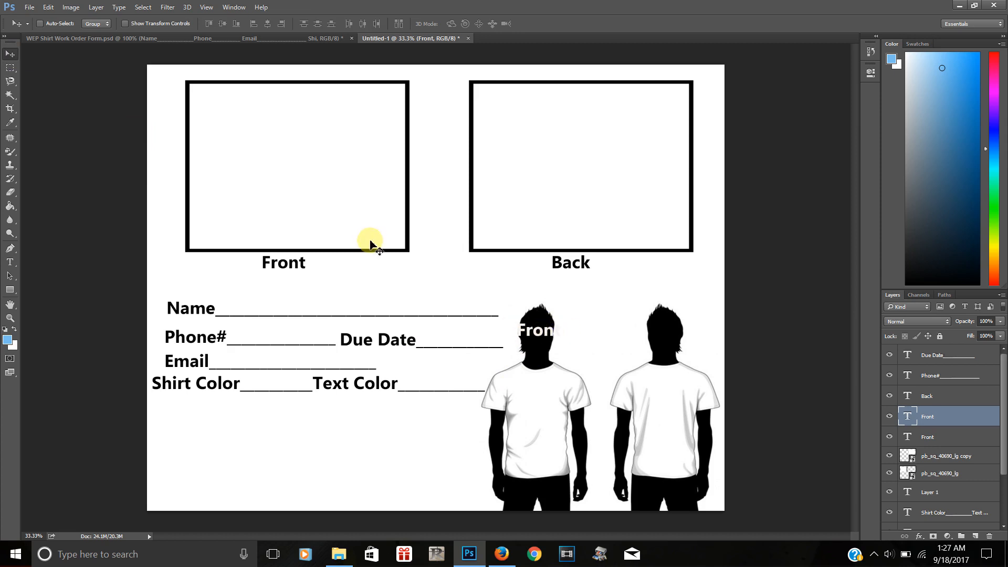
click(48, 8)
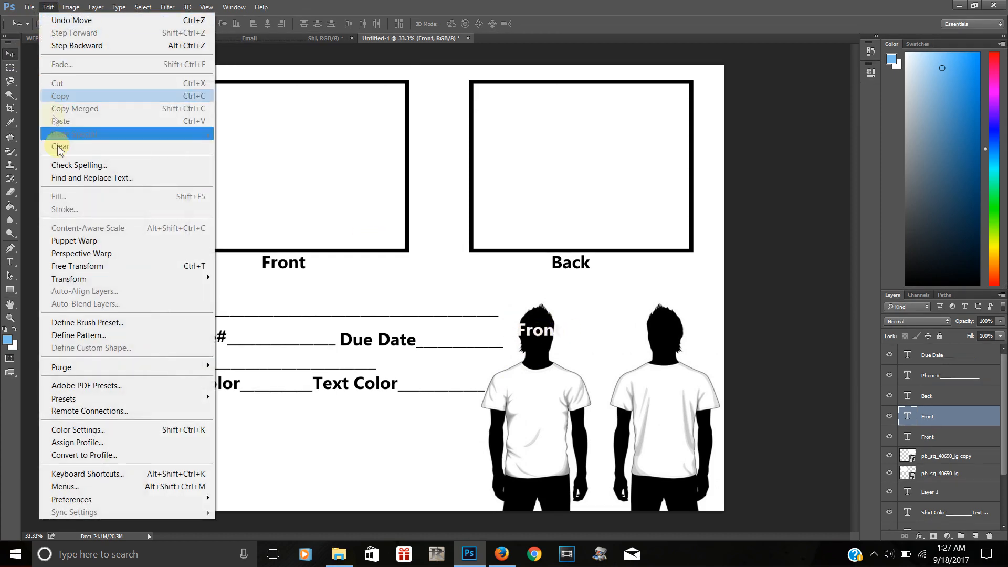
click(87, 258)
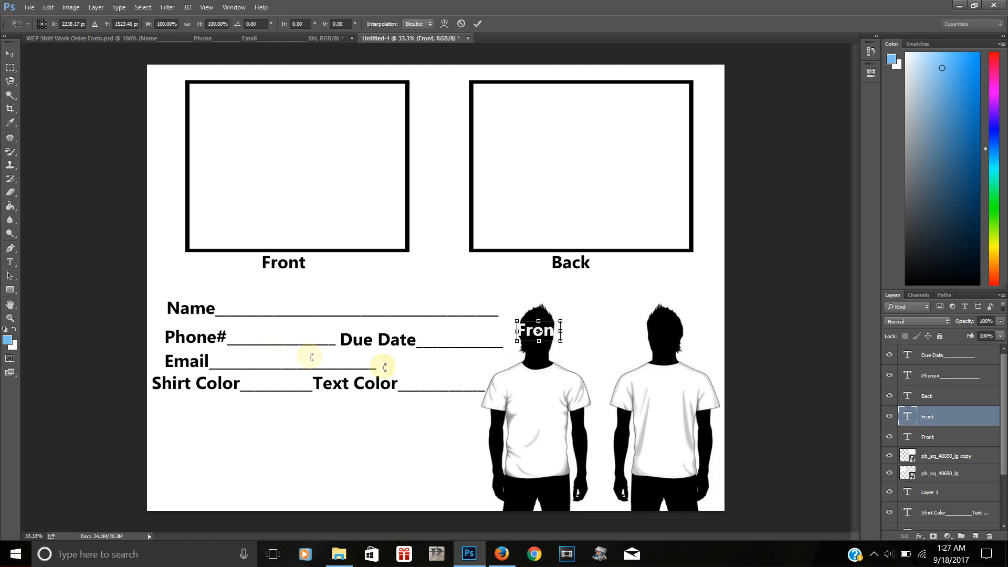
drag(554, 345, 524, 335)
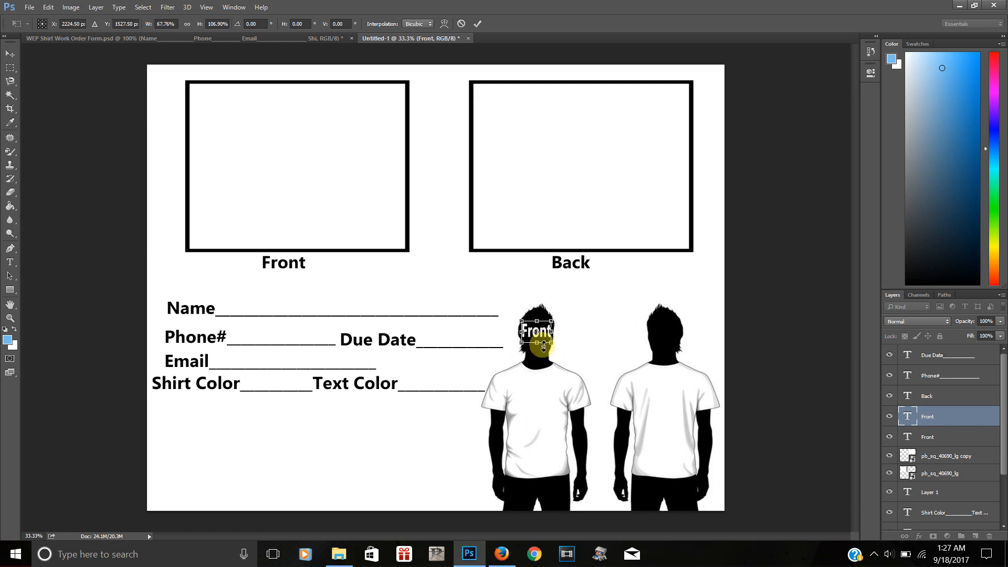
double_click(543, 347)
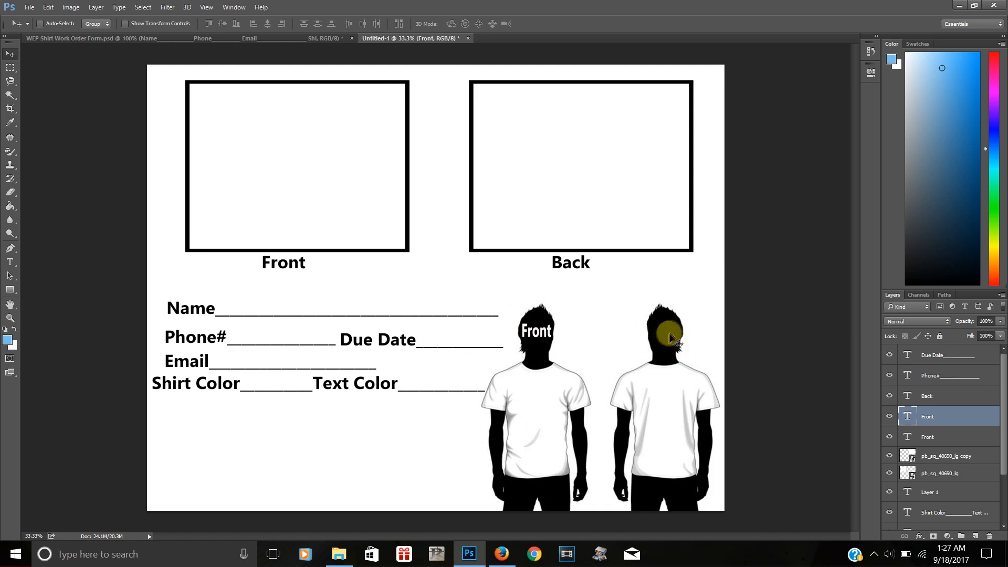
Duplicate the off-white Front label with the suggested name and move the copy onto the right figure's head
right_click(930, 418)
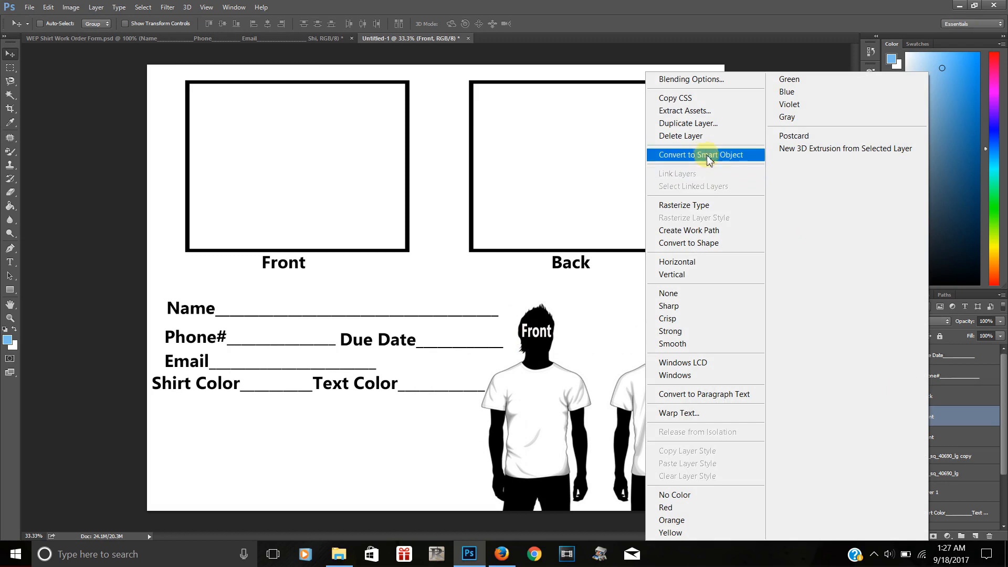
click(689, 124)
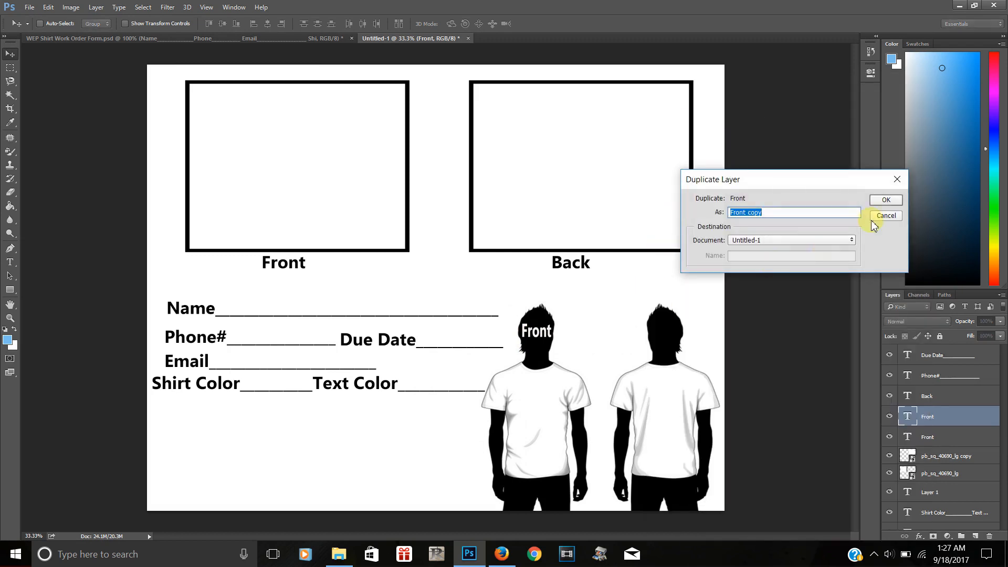
click(886, 200)
drag(553, 329, 667, 326)
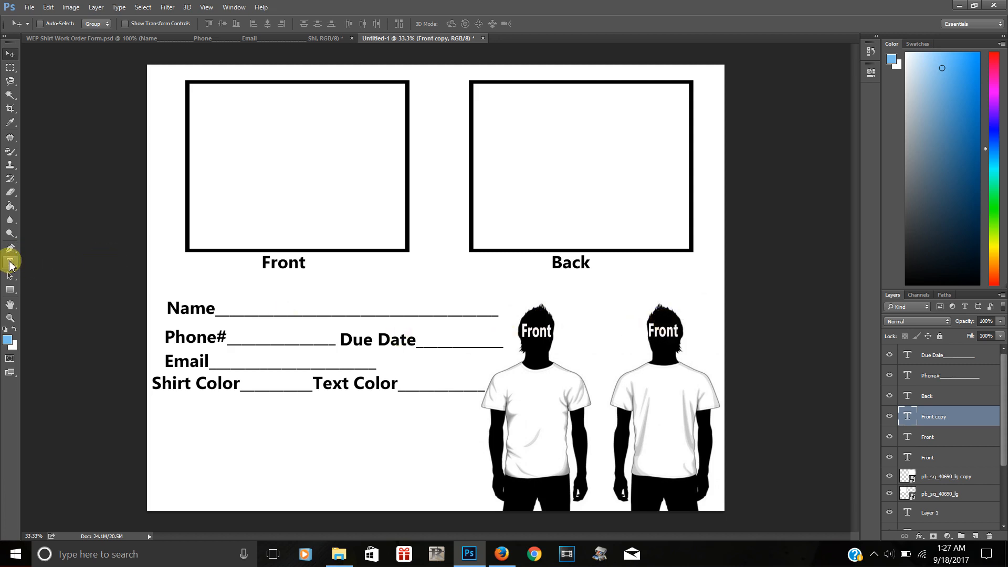
Change the label text on the right figure's head to "Back" and center it on the head
click(10, 262)
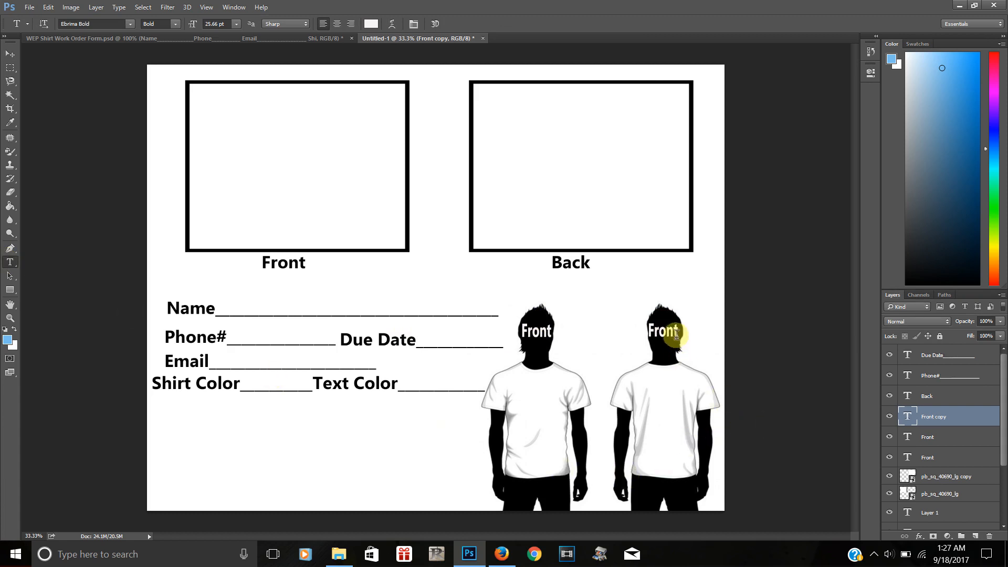
drag(677, 331, 629, 332)
text(B)
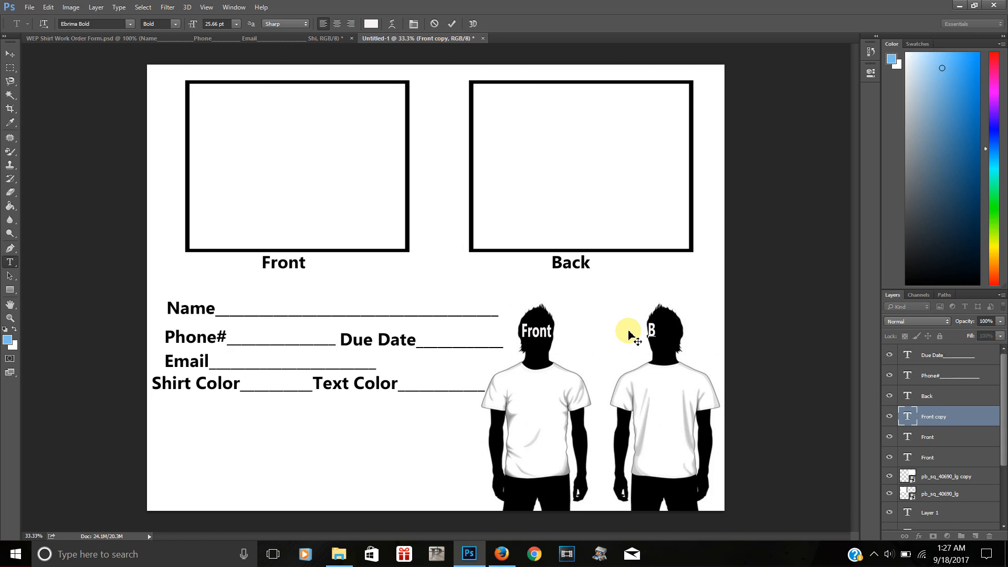
text(ack)
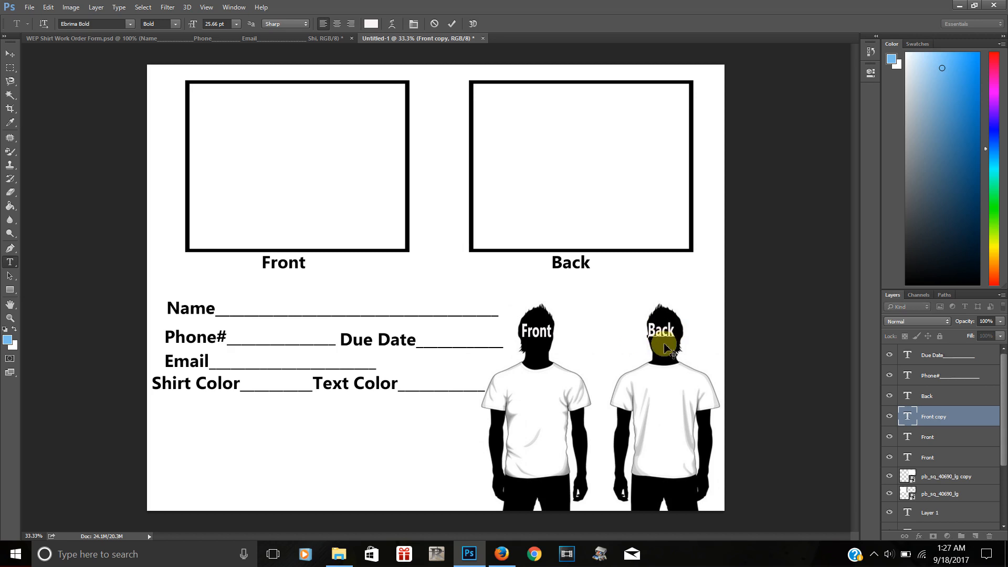
drag(664, 346, 667, 350)
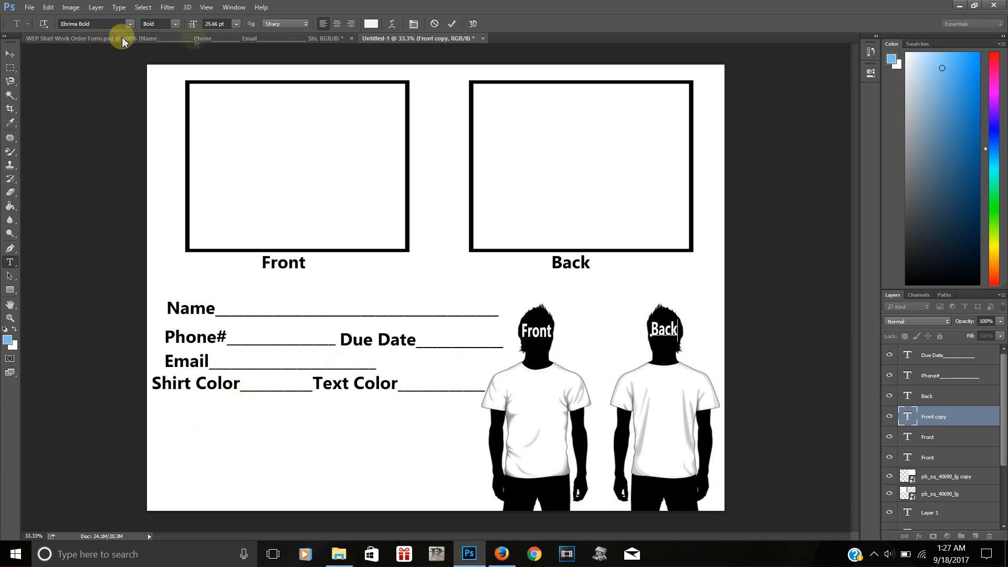
Save the document as NewForm in Photoshop format in the 2017 Tshirt WorkOrderForm folder
click(30, 7)
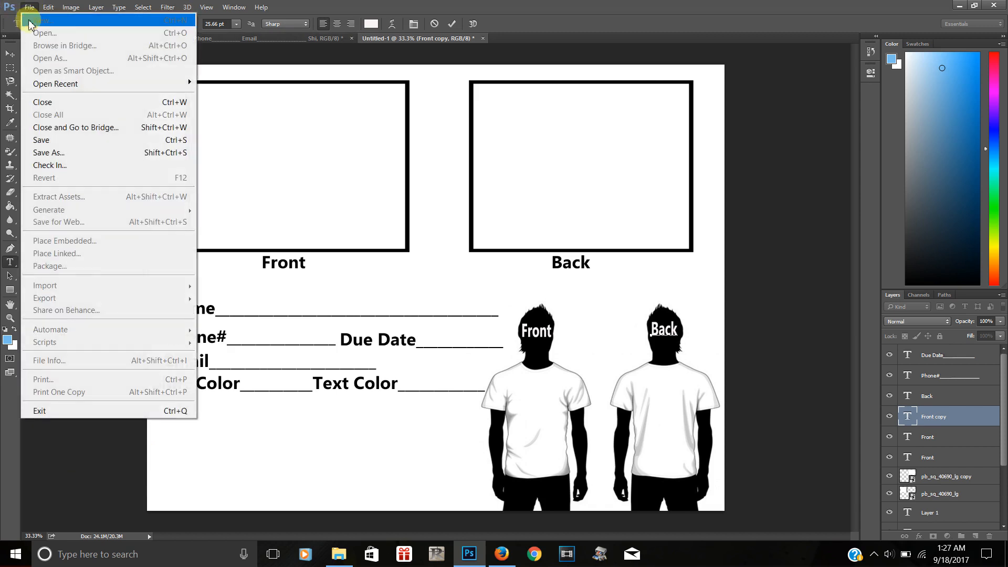
click(47, 156)
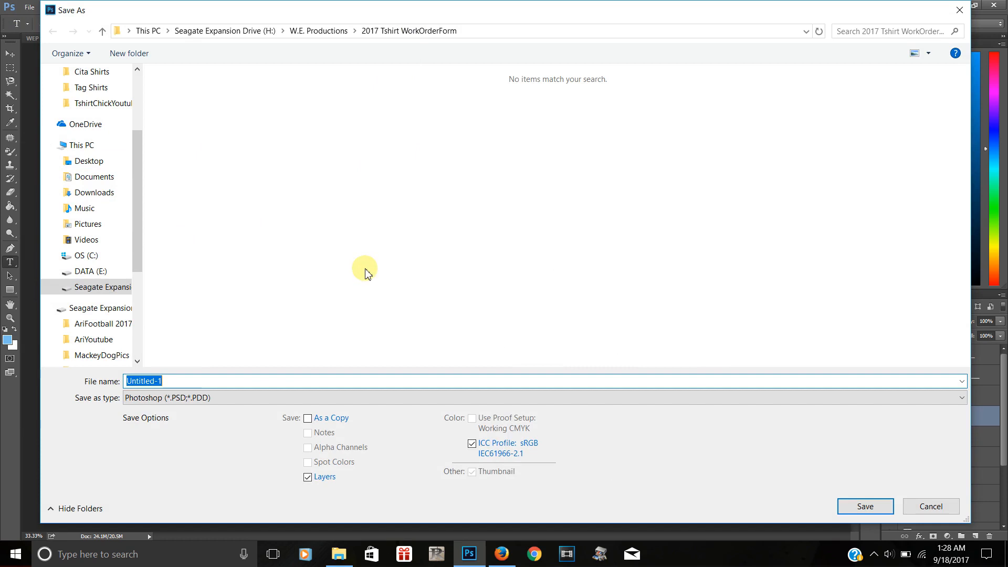
text(N)
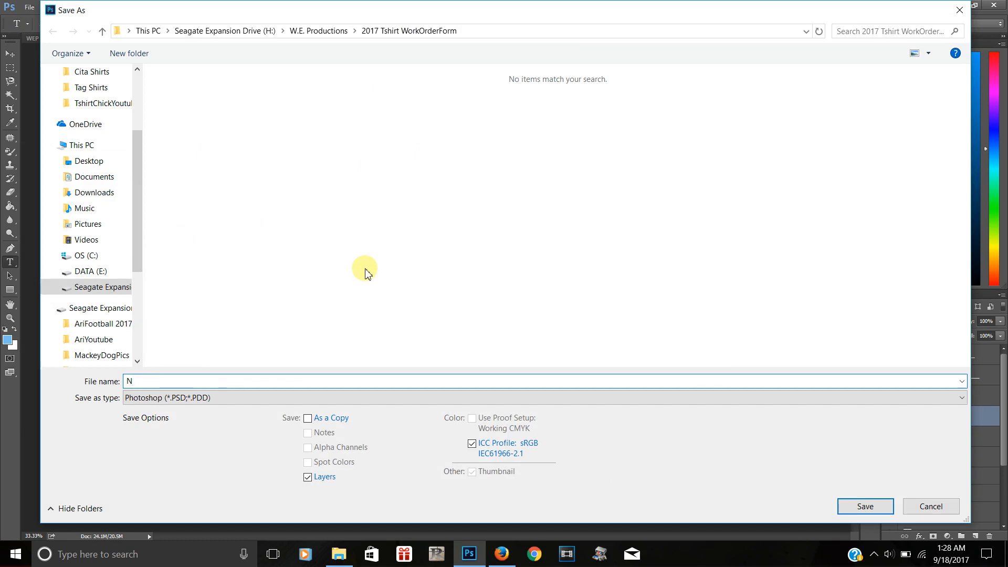
text(ewForm)
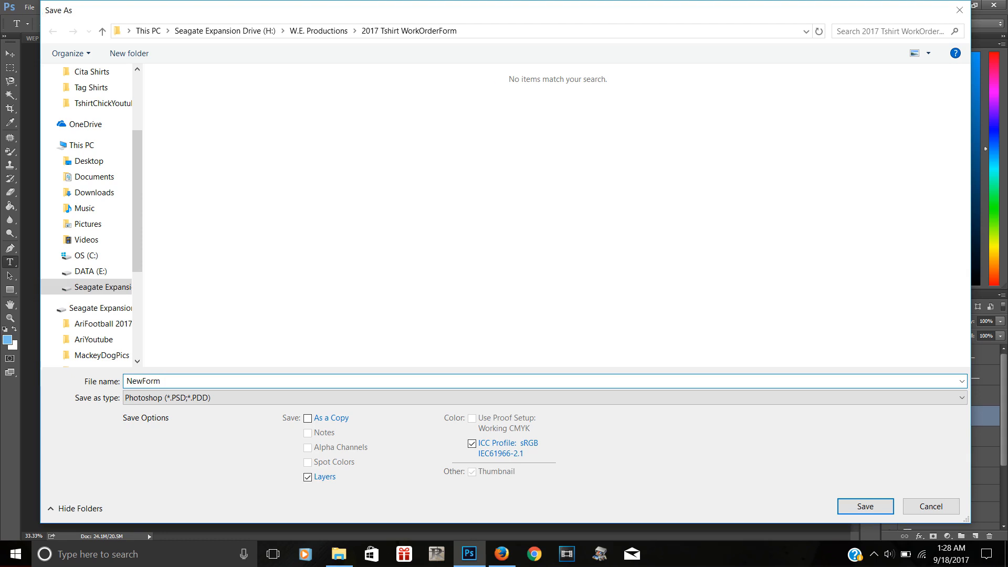
key(Return)
click(912, 227)
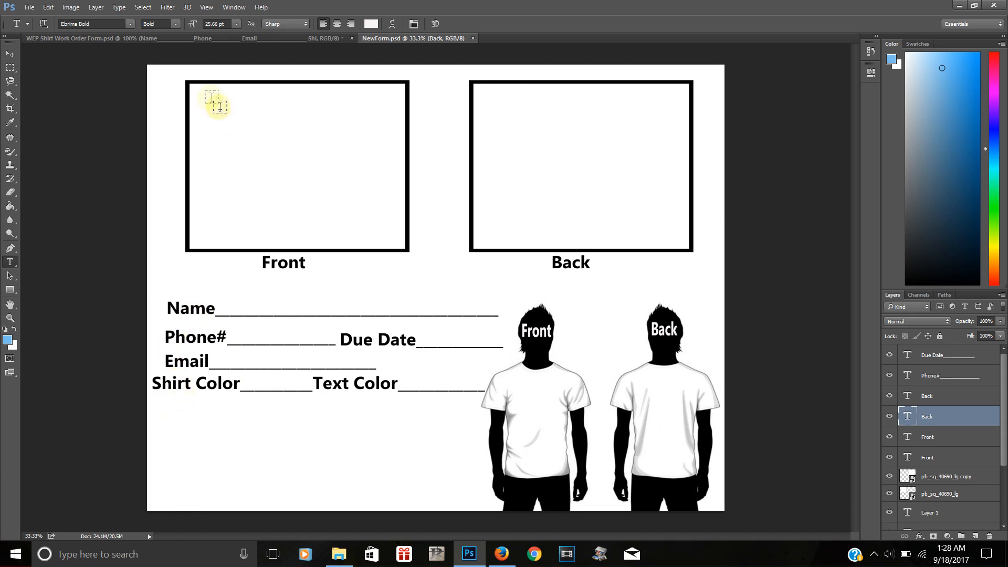
Add a black 24 pt "Size" text label below the Shirt Color line, after checking the layout of the existing work order form
click(125, 42)
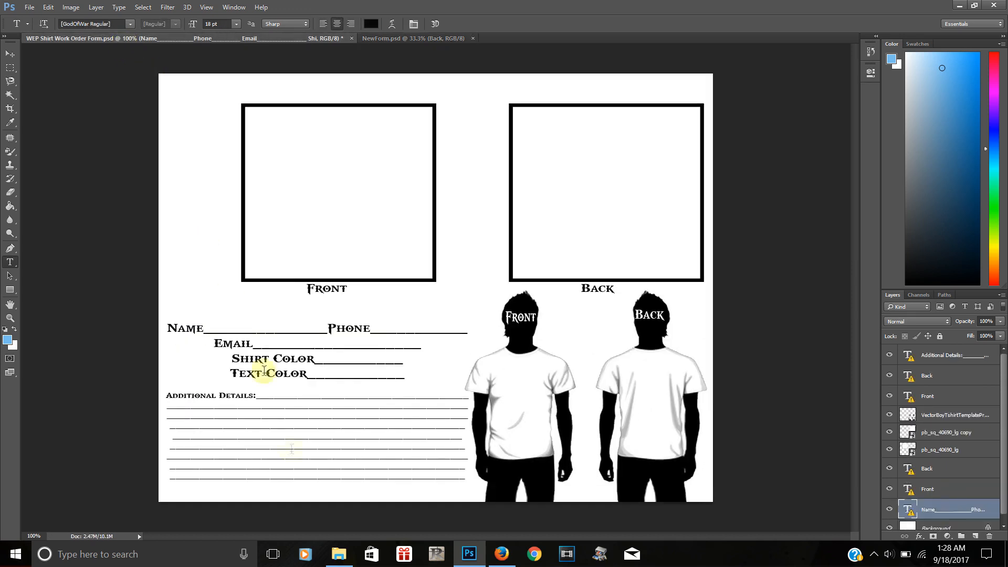
click(407, 42)
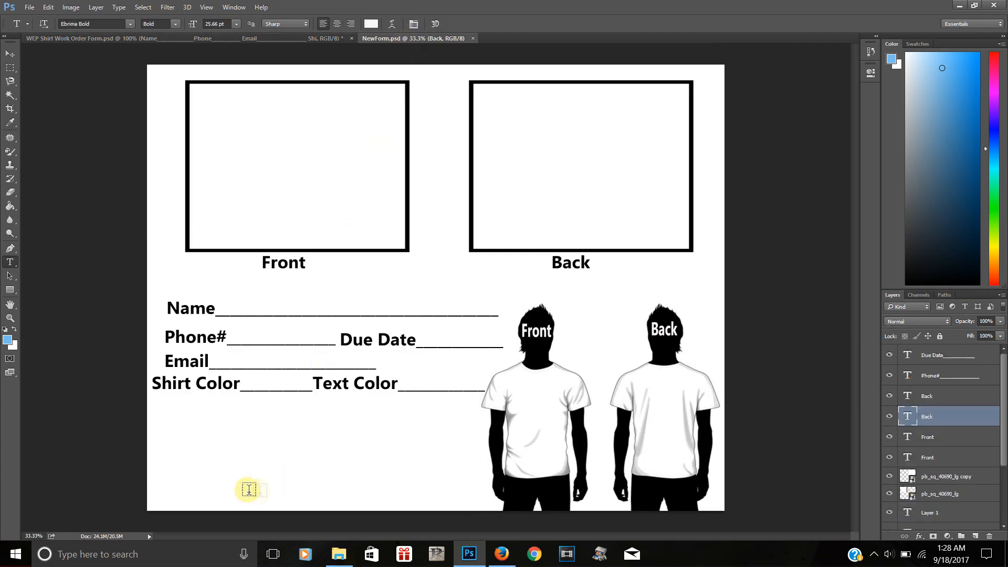
click(170, 423)
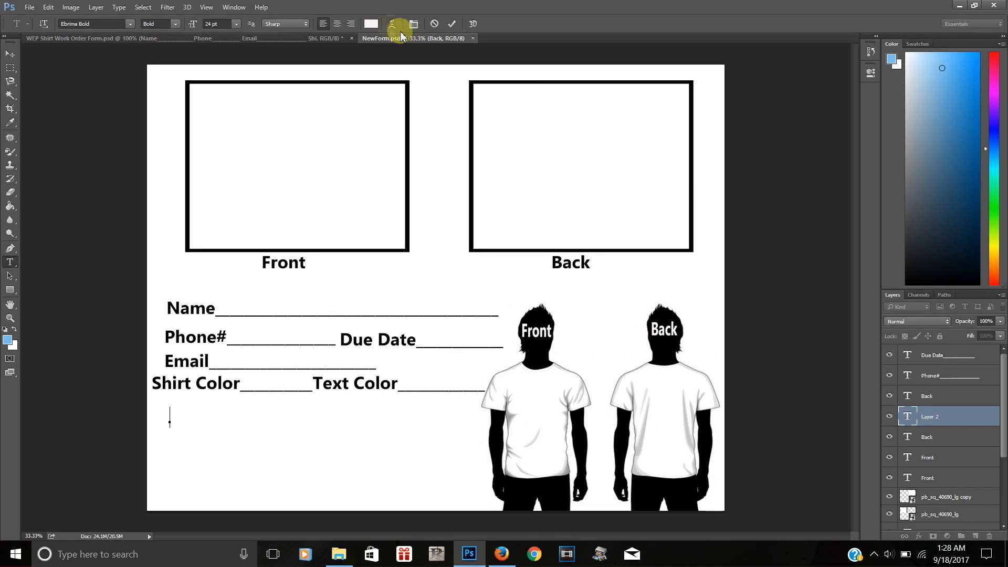
click(371, 23)
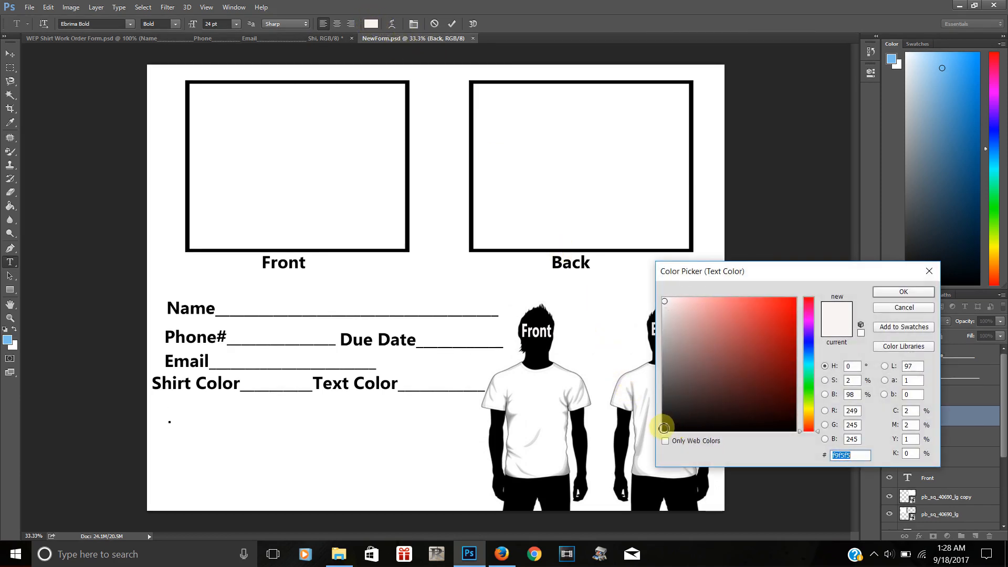
click(664, 431)
click(903, 292)
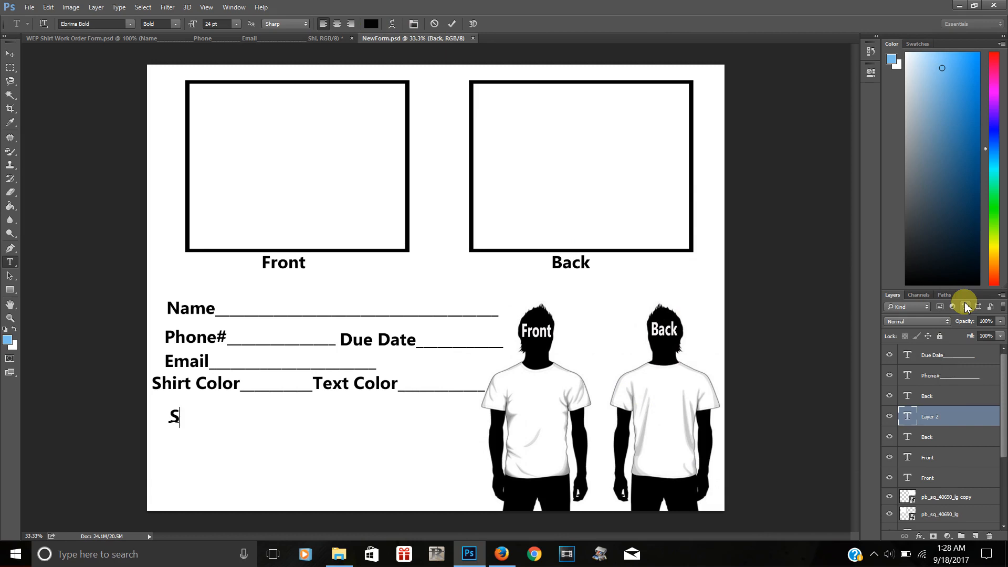
text(ize)
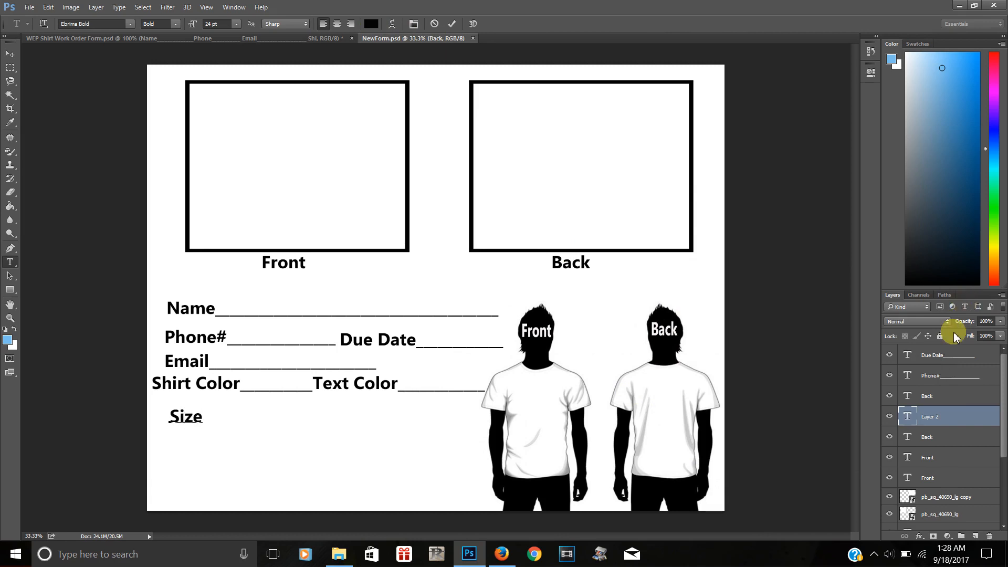
key(ctrl+Return)
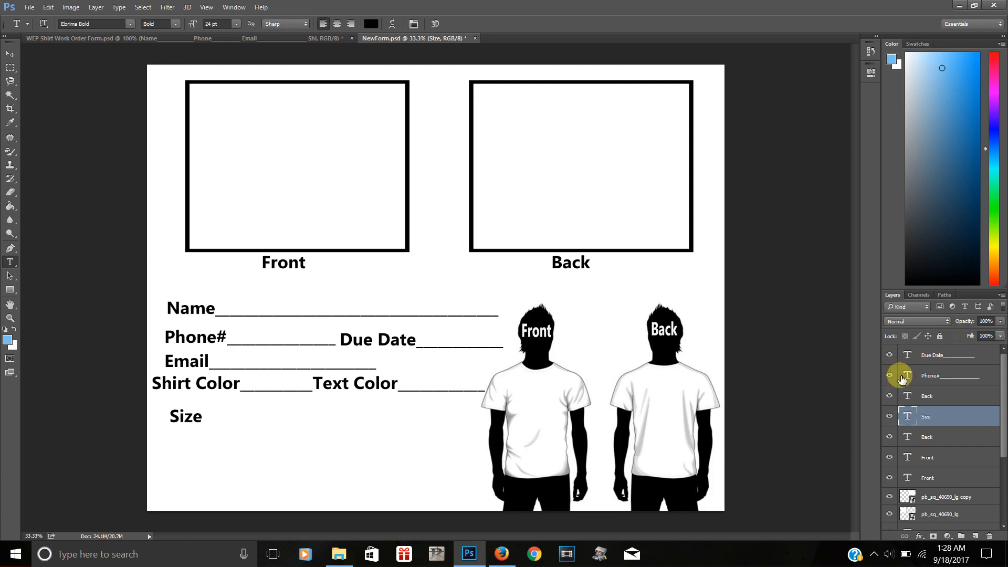
Extend the Size label to "Size/#" with four "/" rows beneath it, center the text and shift it up under Shirt Color
click(196, 418)
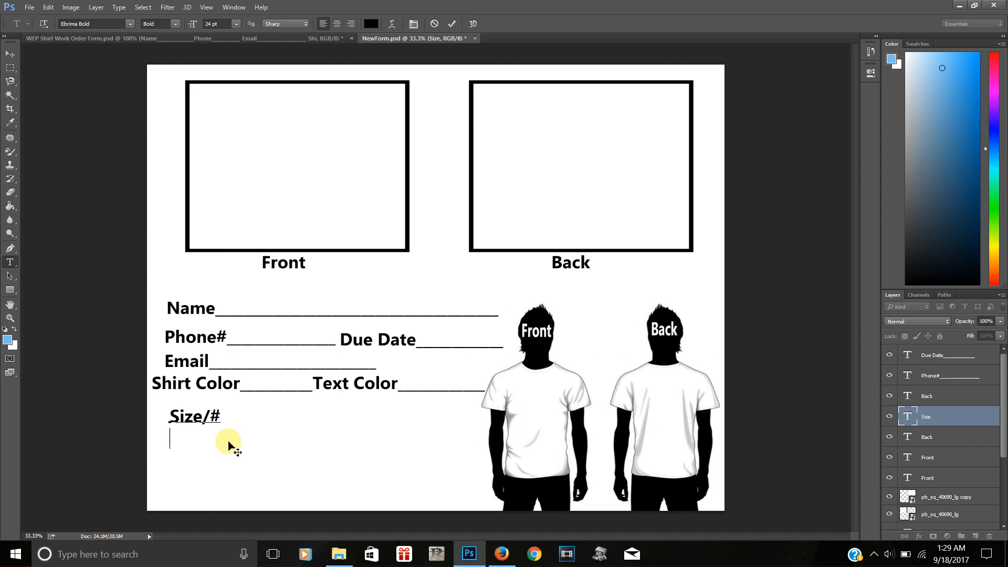
click(337, 24)
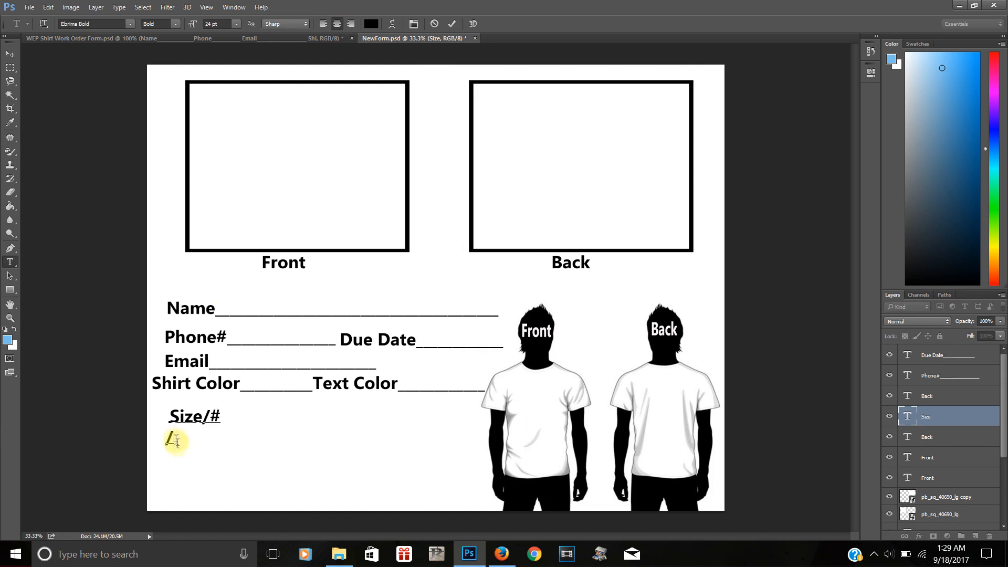
drag(168, 417, 234, 428)
click(337, 25)
drag(164, 469, 183, 475)
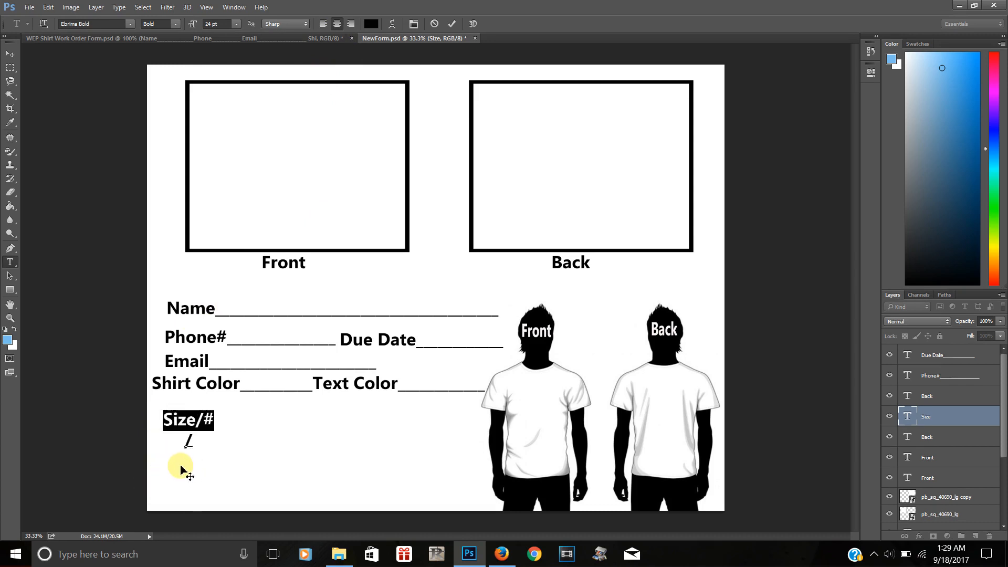
click(212, 419)
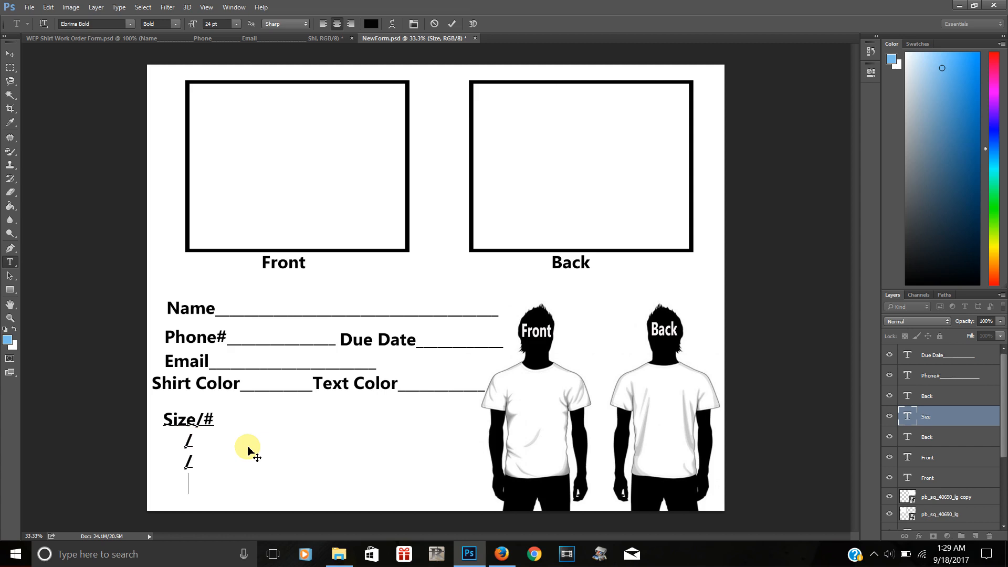
drag(223, 434, 221, 424)
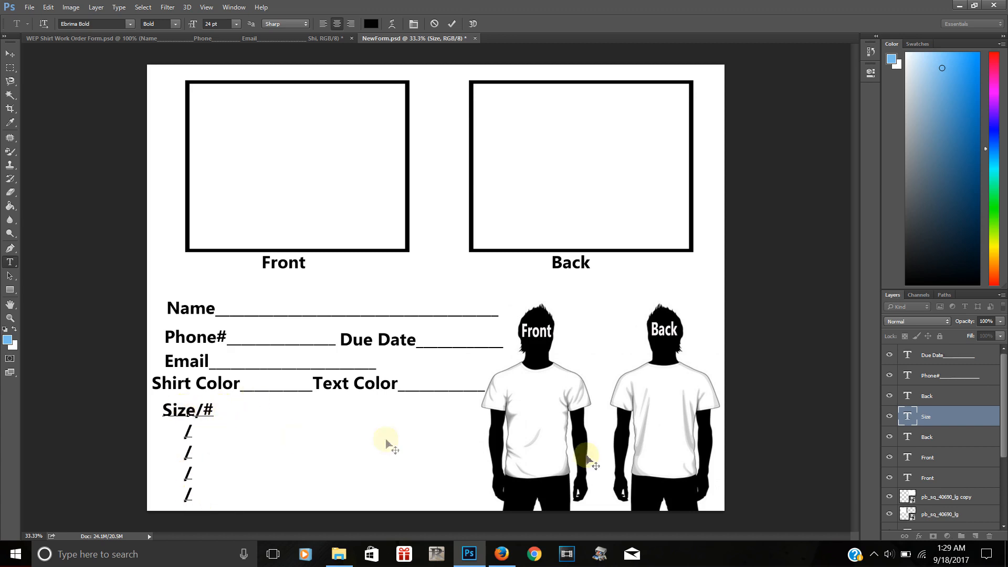
Duplicate the Size/# column with the suggested name and place the copy beside the original, to its right
click(928, 420)
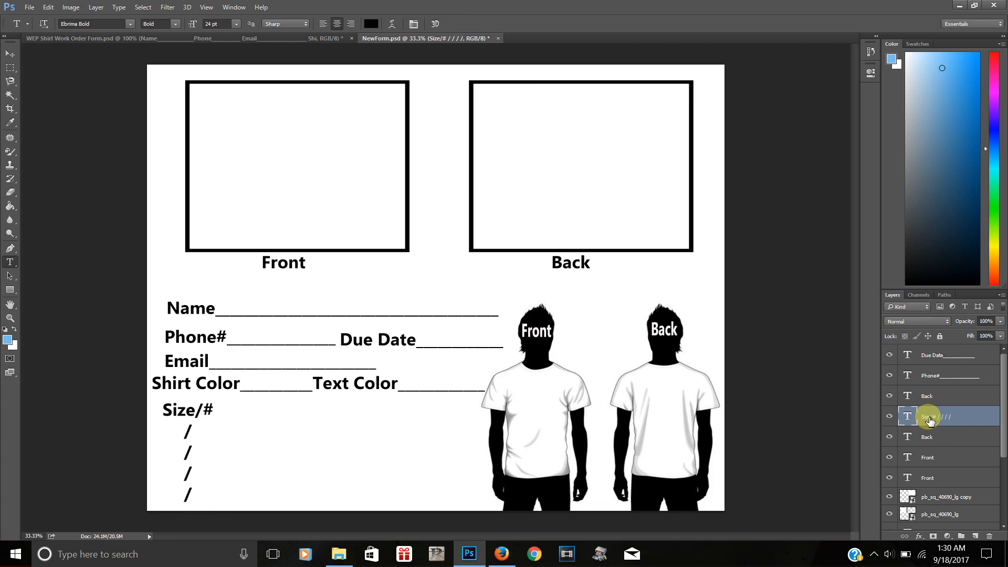
right_click(928, 422)
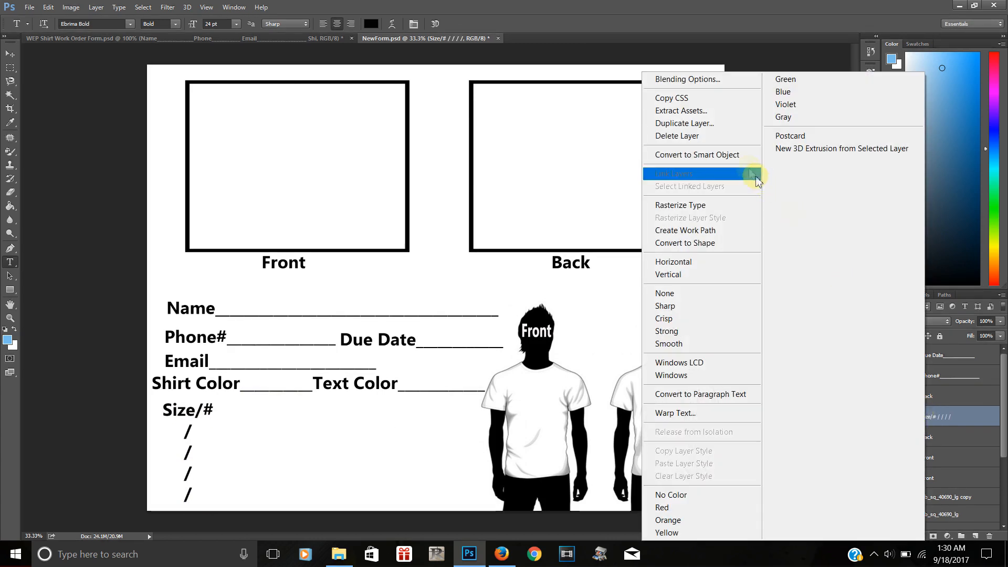
click(682, 124)
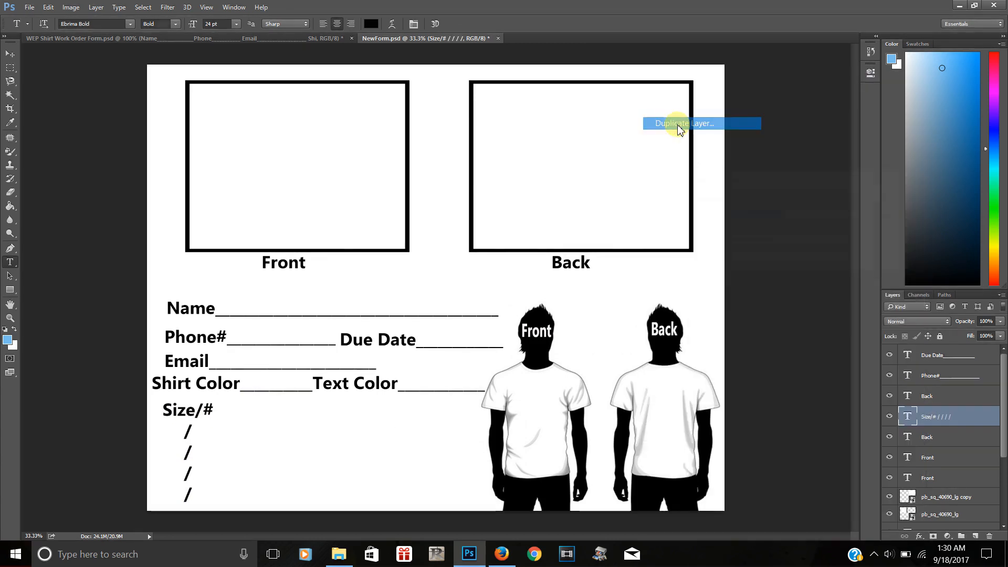
click(884, 200)
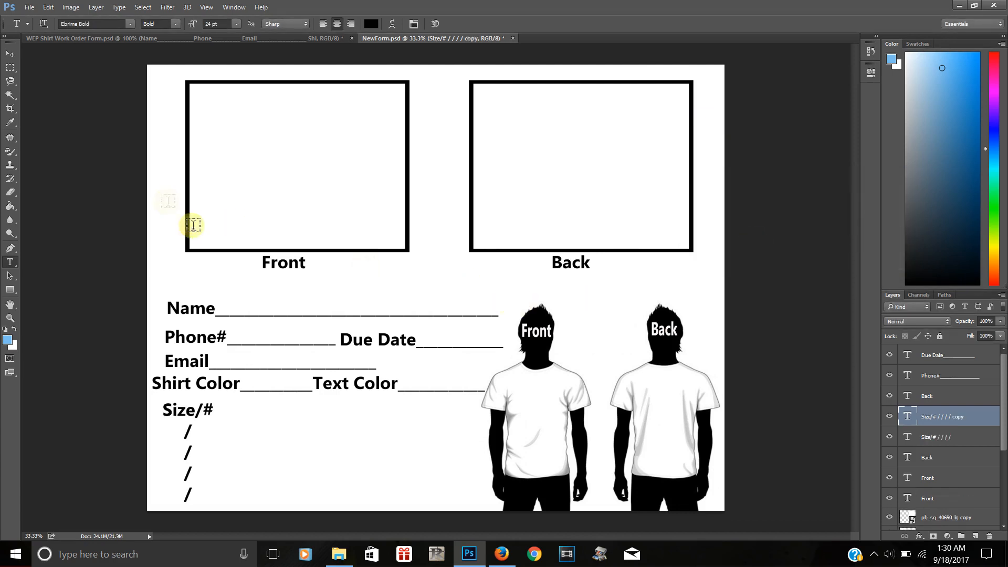
click(10, 53)
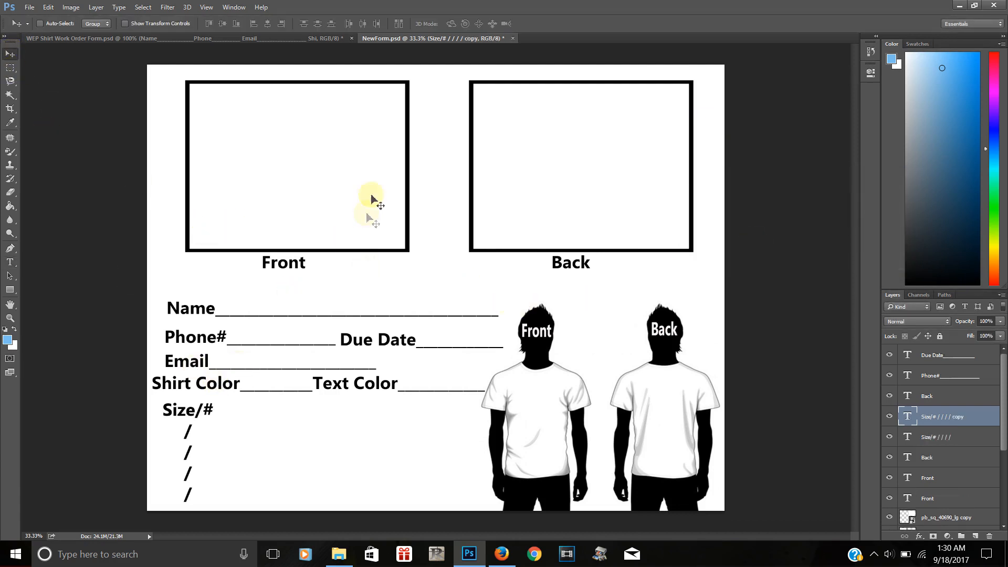
drag(184, 428, 272, 428)
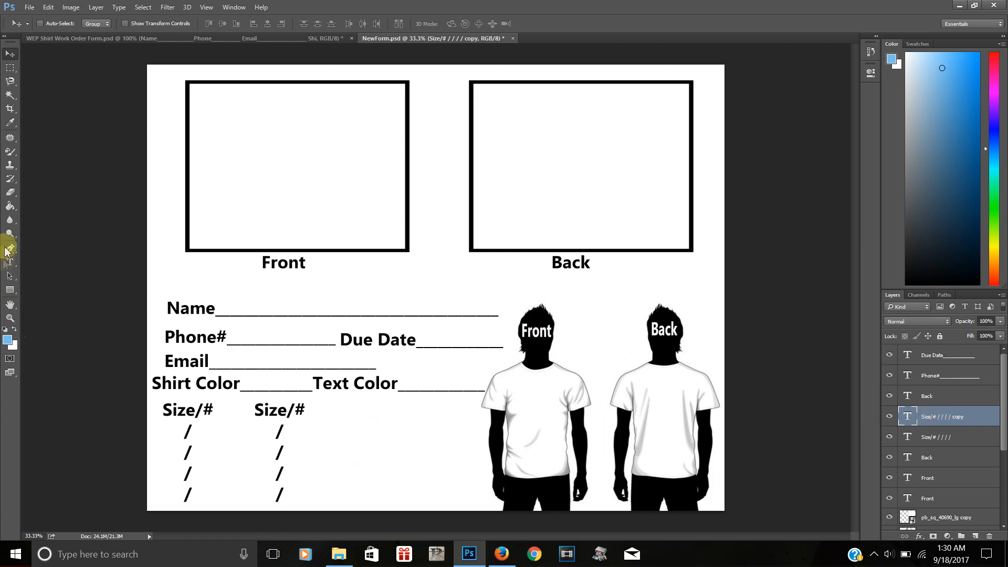
Add an "Additional Info" text label to the right of the second Size/# column
click(10, 264)
click(341, 431)
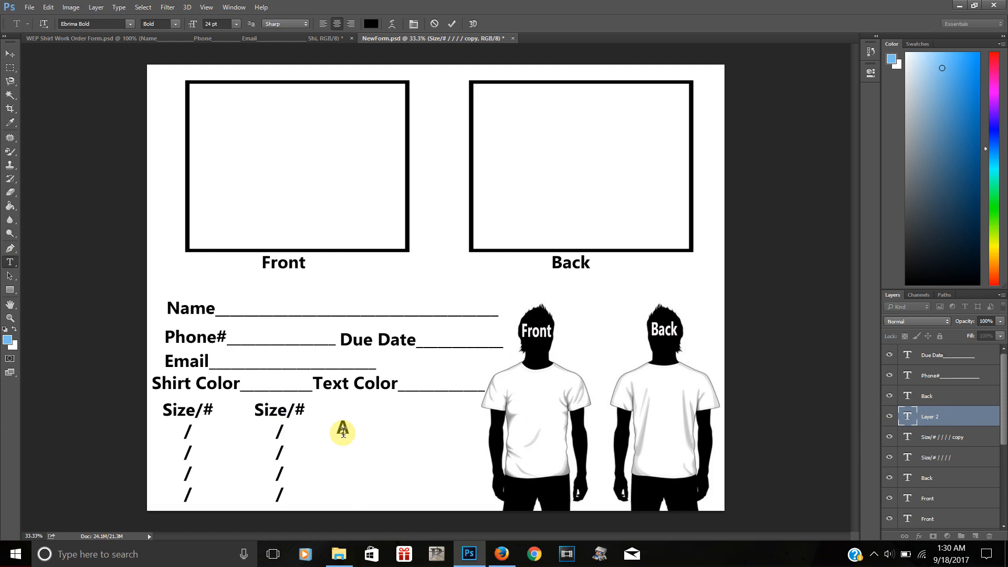
text(Additio)
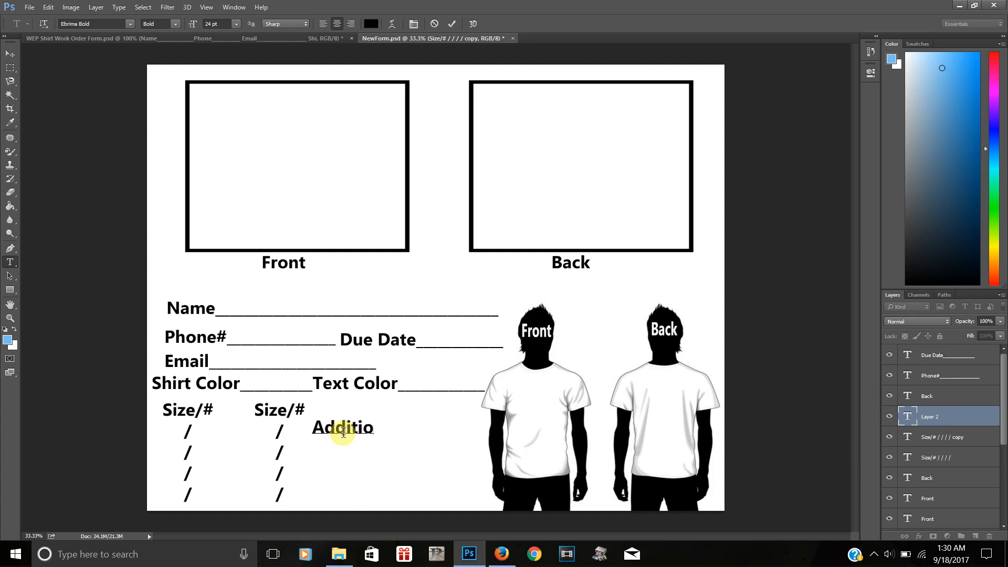
text(nal)
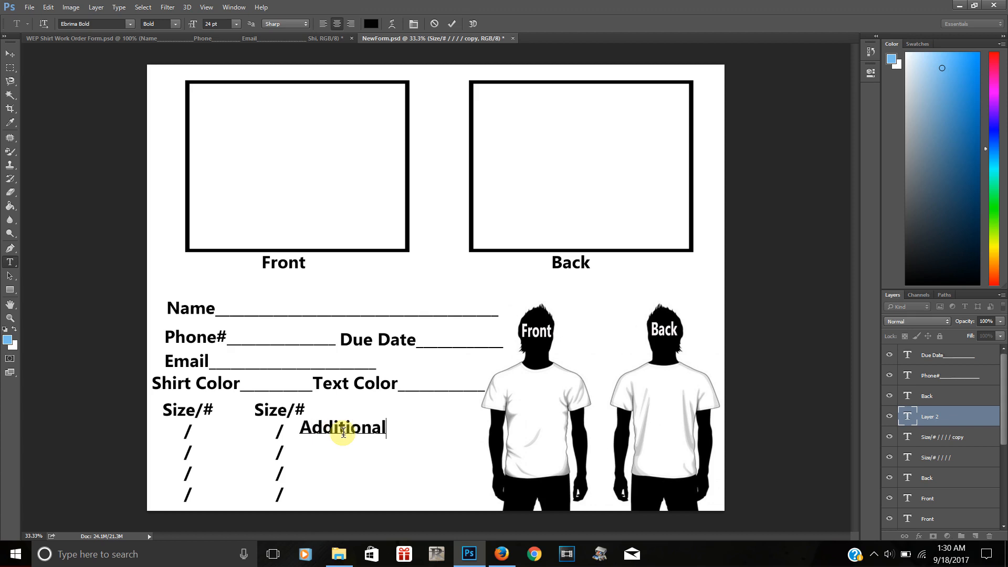
text( Info)
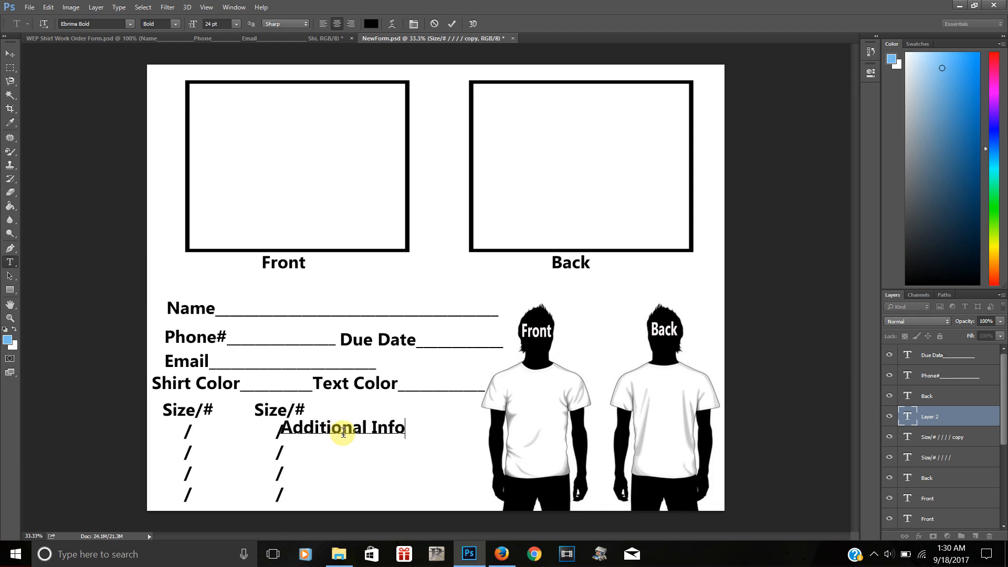
drag(326, 462, 355, 462)
drag(344, 460, 352, 455)
Set the Additional Info text to 12 pt and move it up, level with the Size/# headings
drag(438, 418, 266, 410)
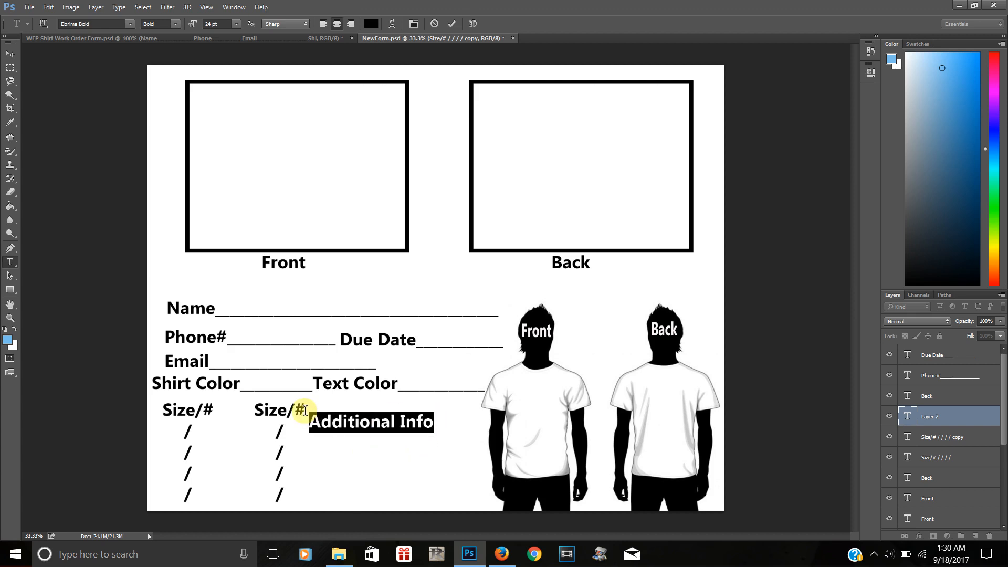
click(236, 24)
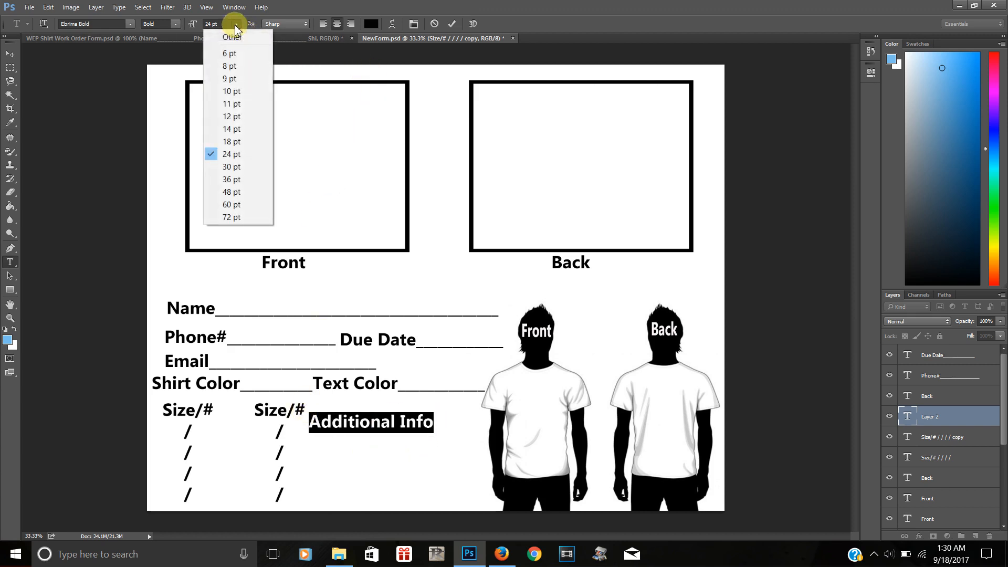
click(235, 120)
drag(368, 461, 356, 436)
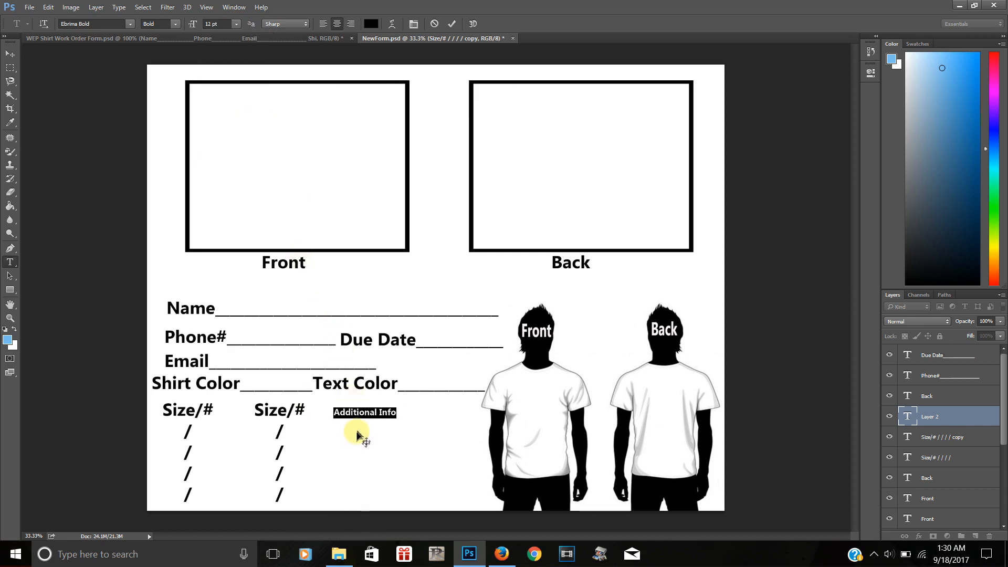
Add an underscore fill-in line after Additional Info and two full-width underscore lines beneath it
click(396, 413)
text(________________)
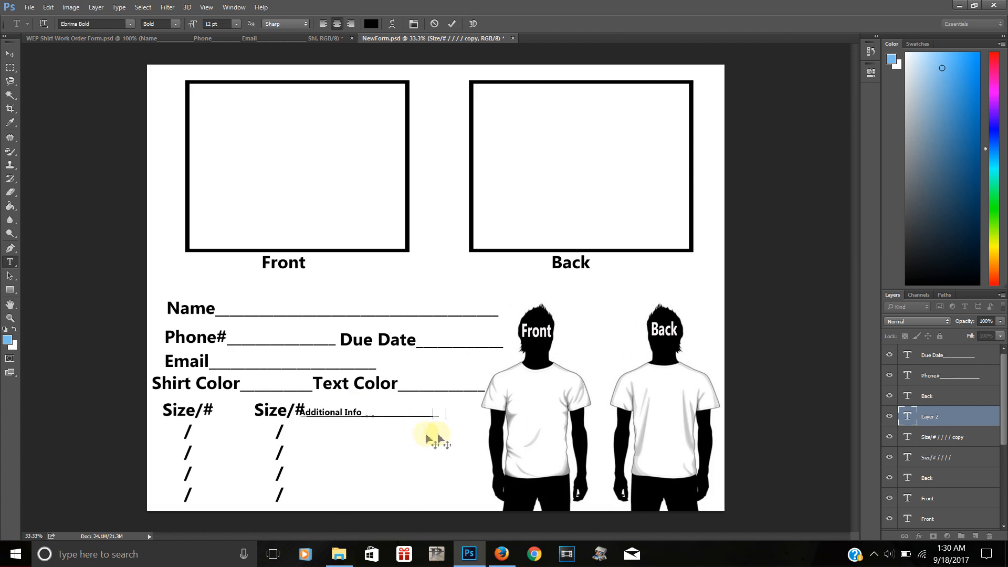
mouse_move(440, 436)
mouse_down()
mouse_move(467, 437)
mouse_move(431, 434)
mouse_up()
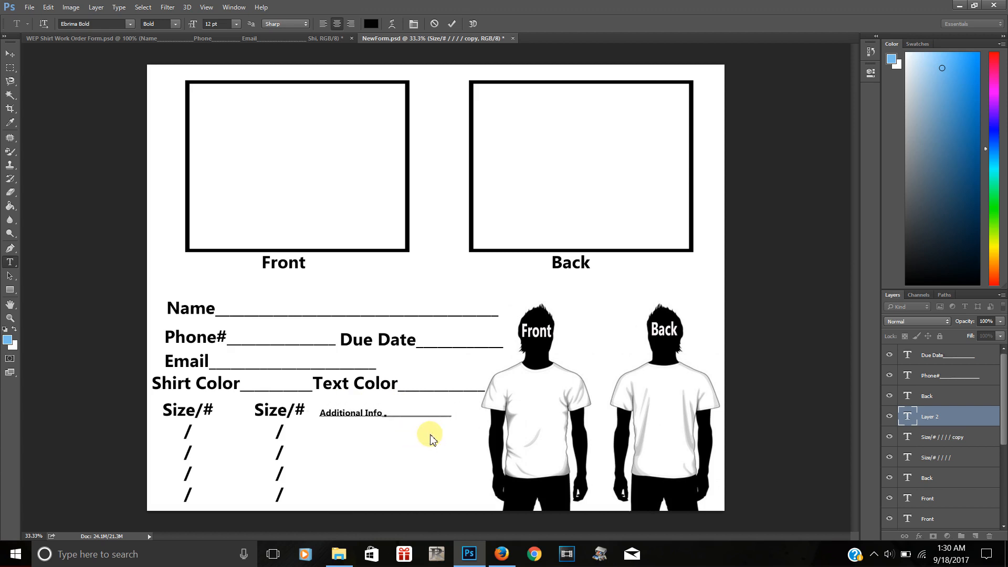
text(_____)
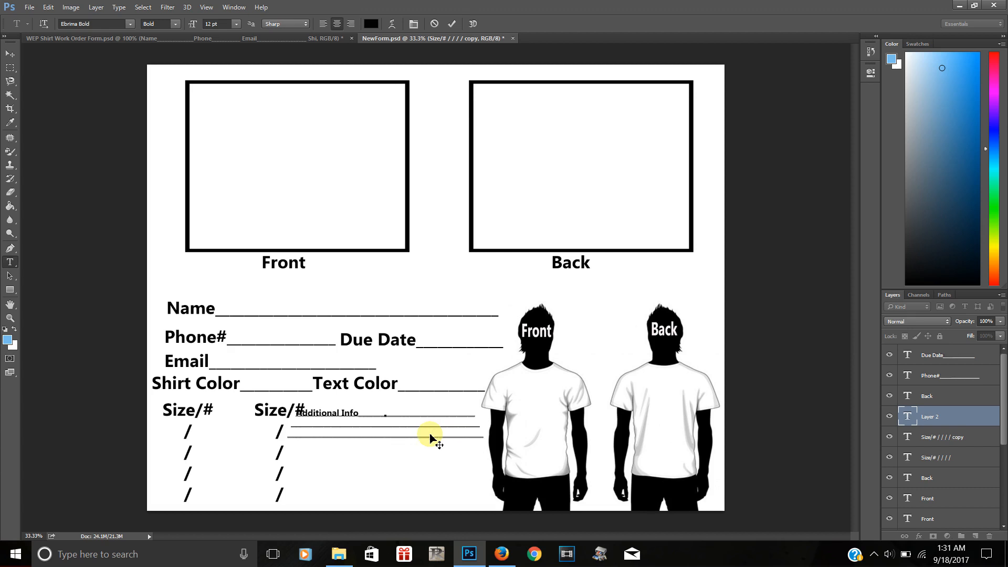
drag(1003, 412, 1002, 506)
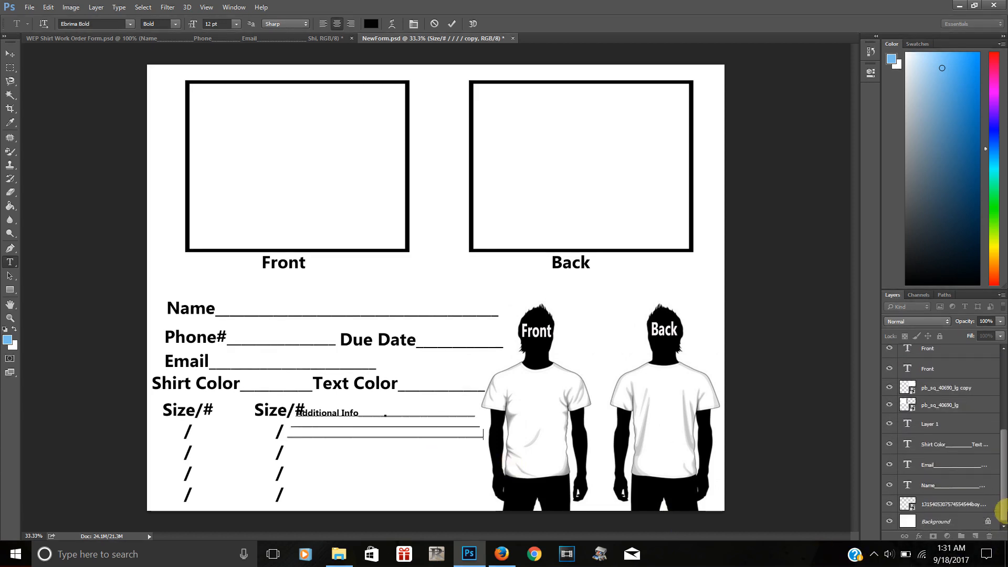
click(924, 486)
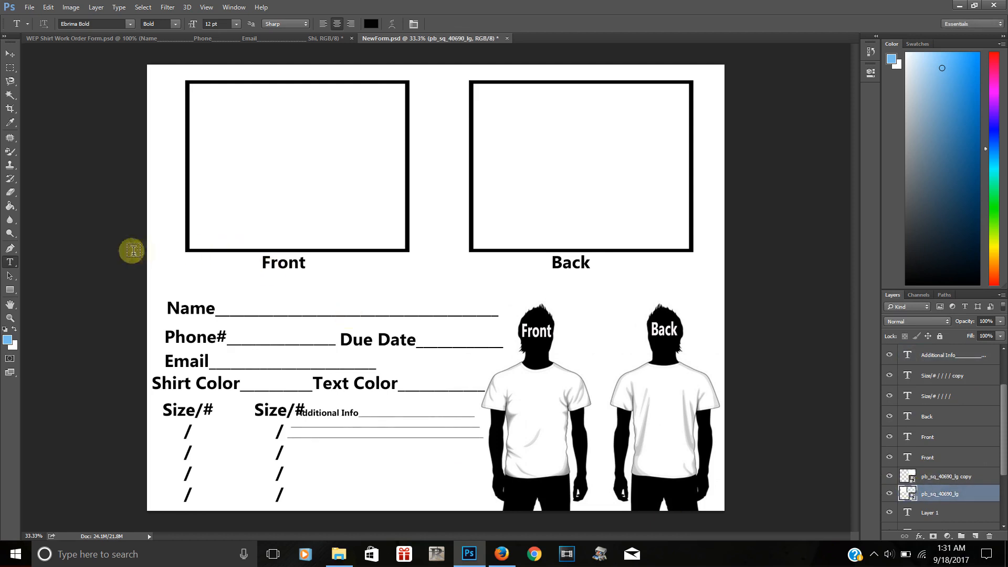
click(10, 54)
drag(205, 317, 184, 285)
click(48, 7)
click(63, 16)
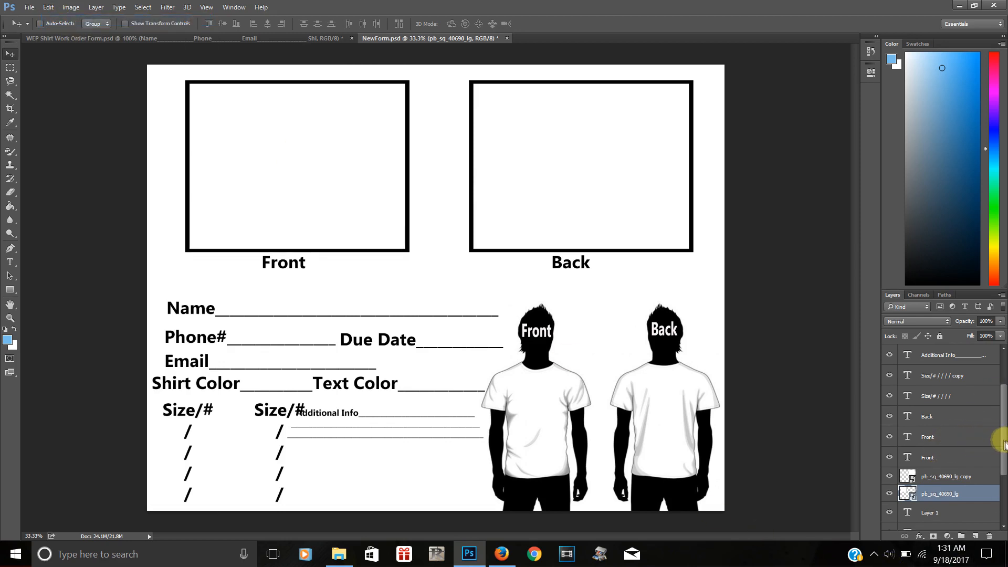
Move the Name line up and left, so it starts near the page's left edge and clears the front figure
drag(1003, 445, 1003, 491)
click(918, 487)
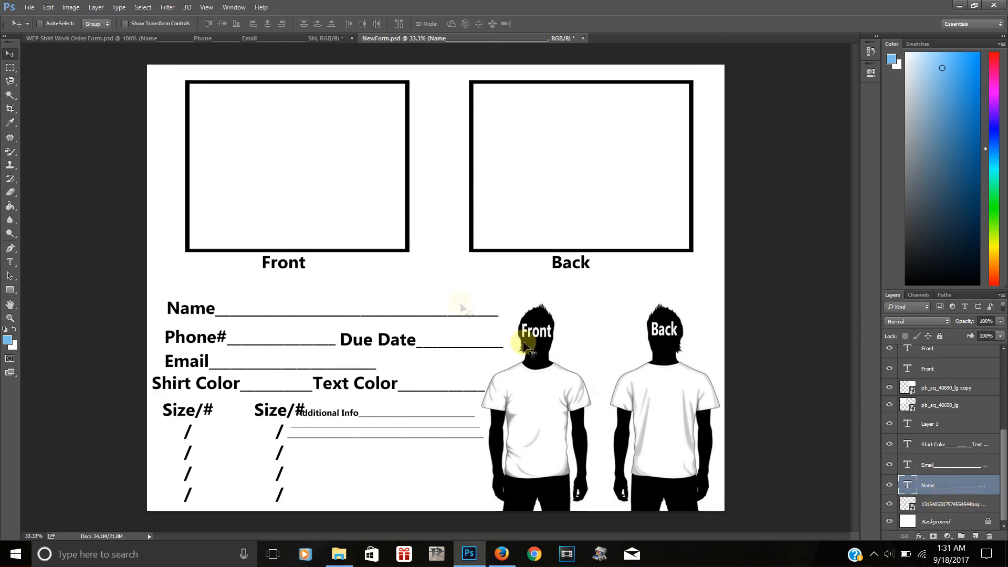
drag(193, 306, 177, 294)
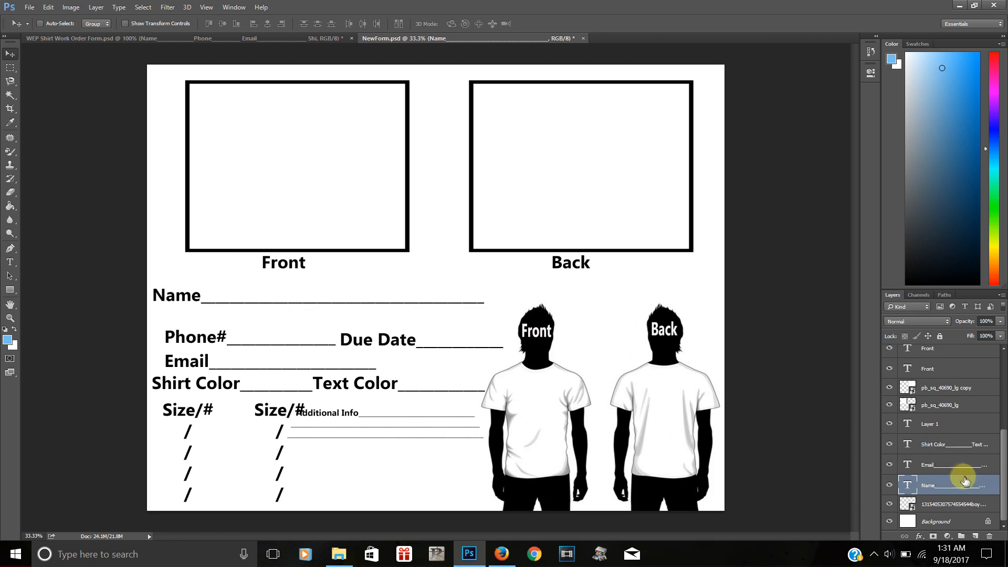
Move the Phone# line up and left by about 0.2 in, so it sits beneath the Name line
drag(1000, 482, 1001, 394)
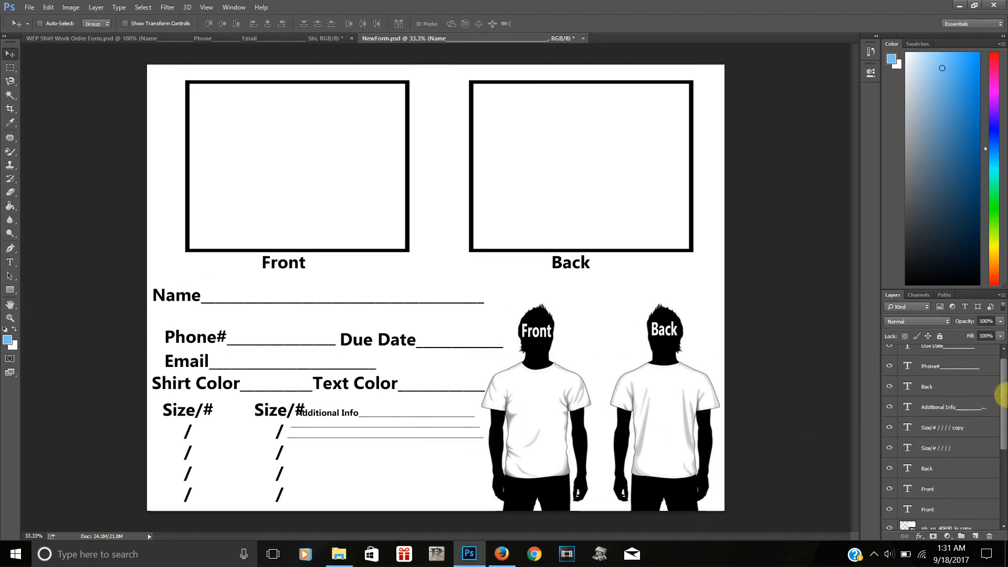
click(940, 366)
drag(188, 340, 179, 330)
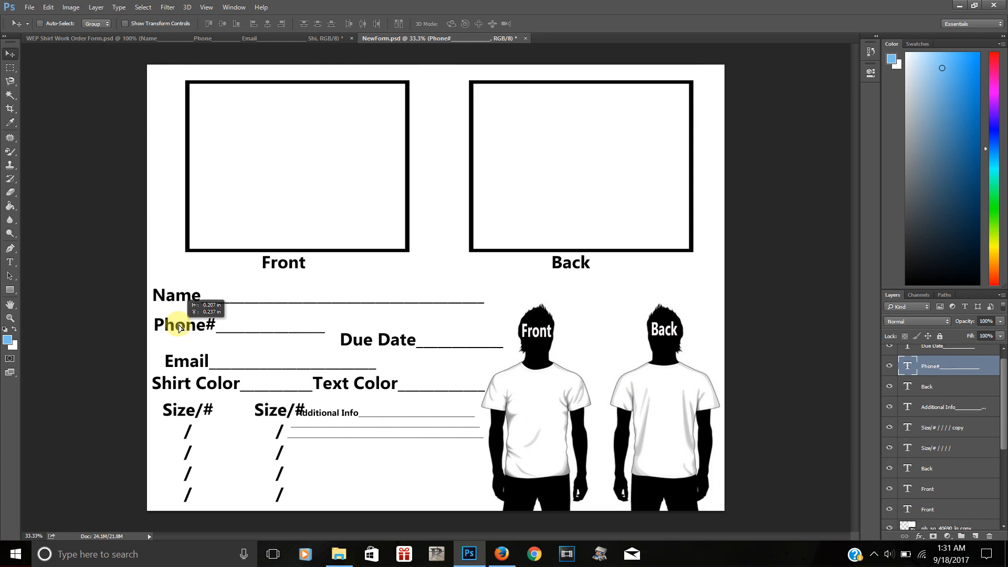
Finish placing the Phone# line and move the Due Date line up and slightly left, nearly level with it
drag(179, 329, 180, 327)
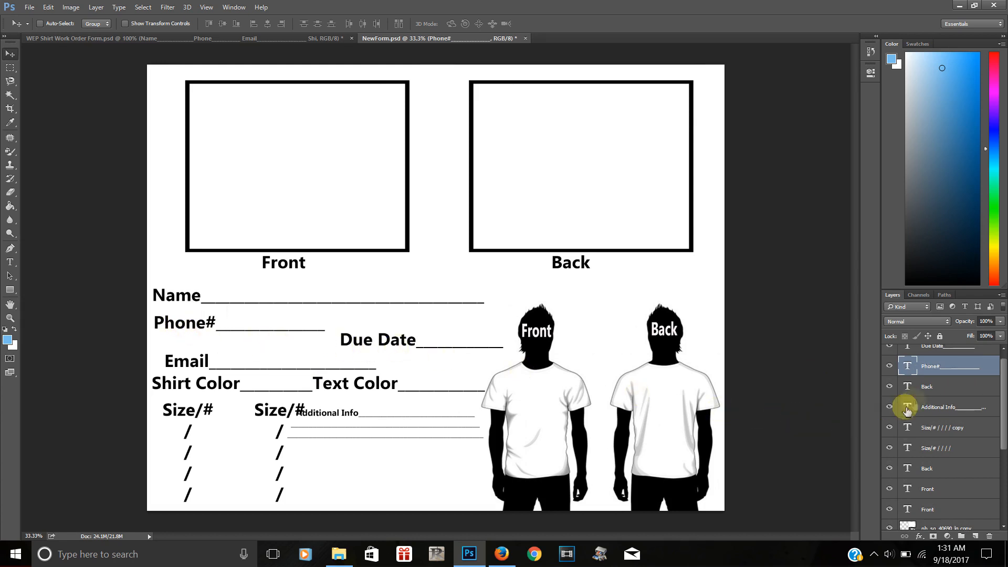
click(951, 354)
drag(401, 341, 396, 328)
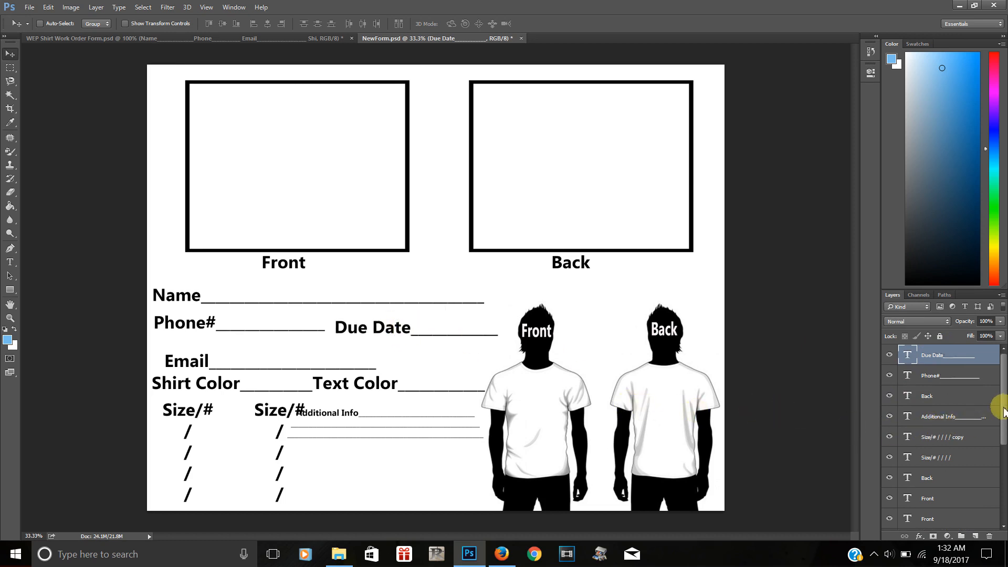
Move the Email line up and left beneath Phone#, and the Shirt Color/Text Color line up beneath Email
drag(1003, 403, 998, 496)
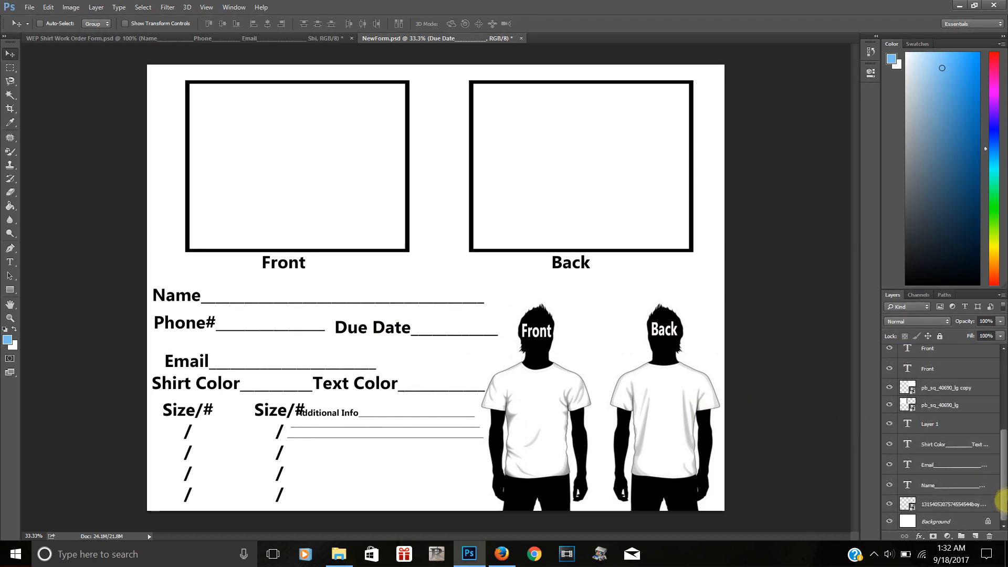
click(925, 466)
drag(168, 359, 154, 344)
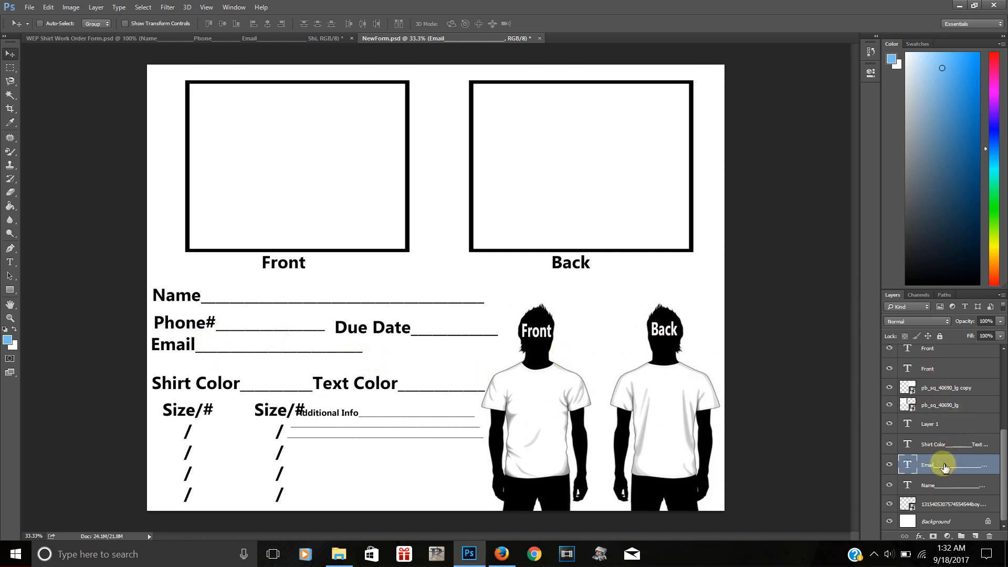
click(937, 444)
drag(160, 385, 159, 370)
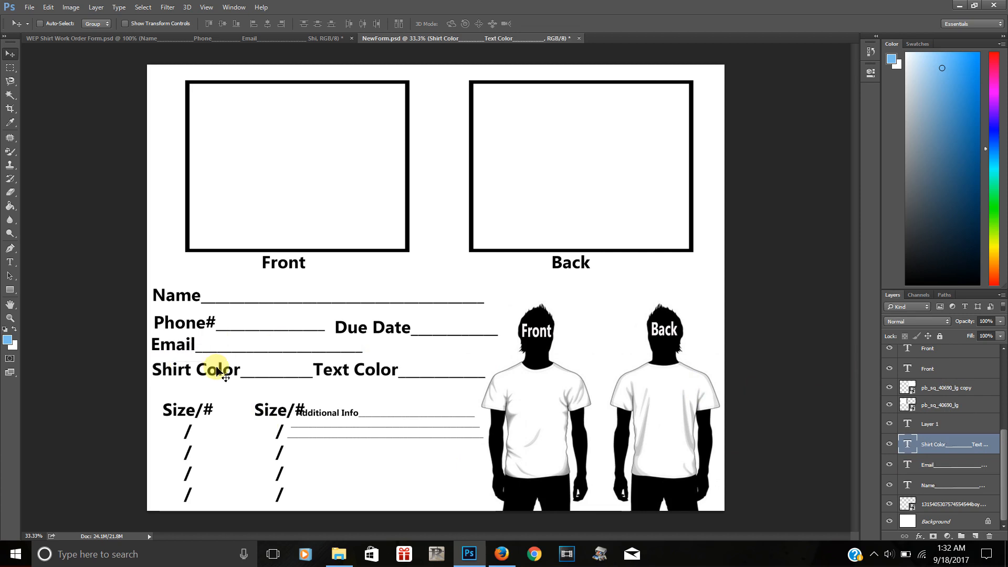
Lengthen the Email fill-in line with more underscores so it ends beneath the Due Date blank
drag(1000, 443, 1004, 382)
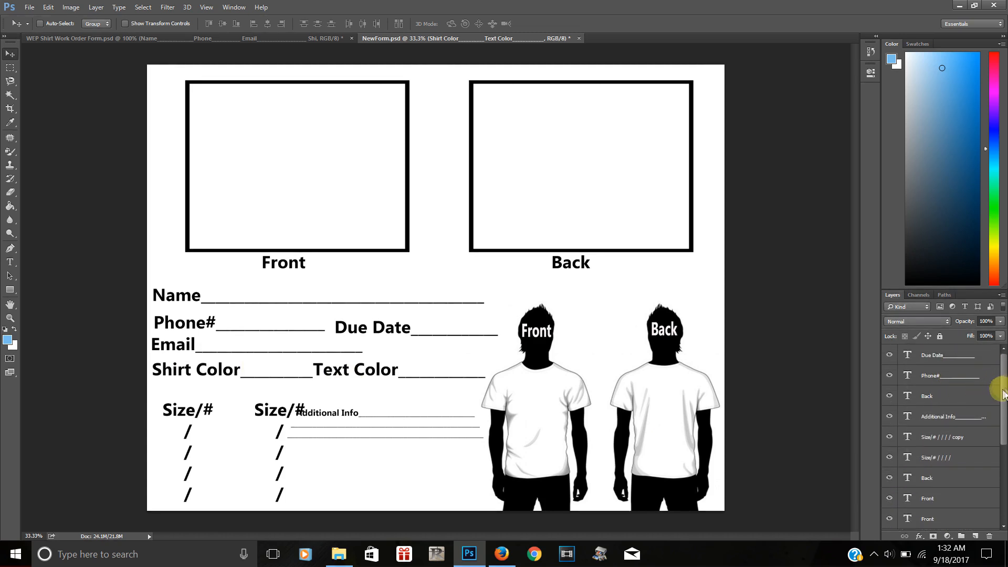
drag(1005, 384, 1005, 460)
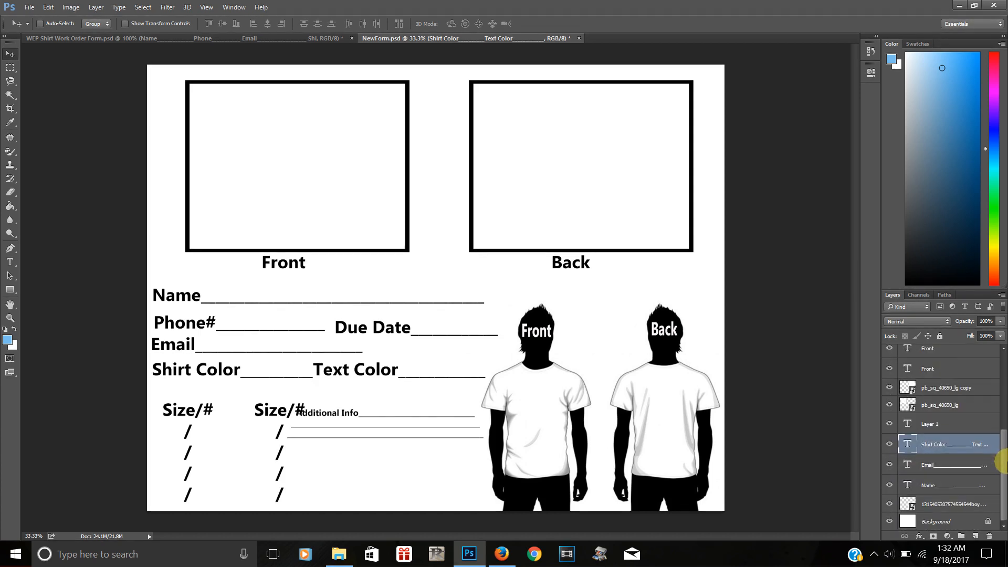
click(948, 469)
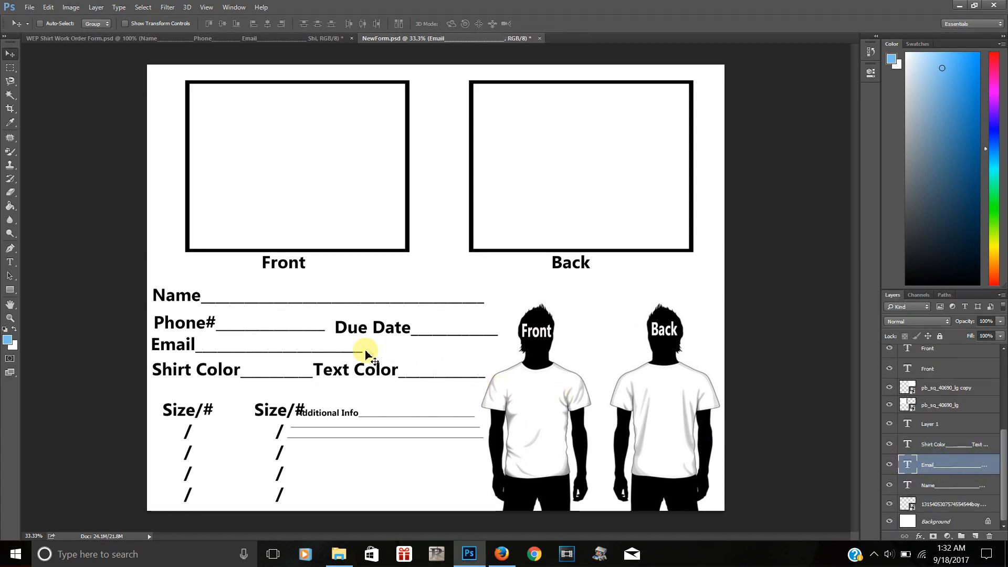
click(9, 261)
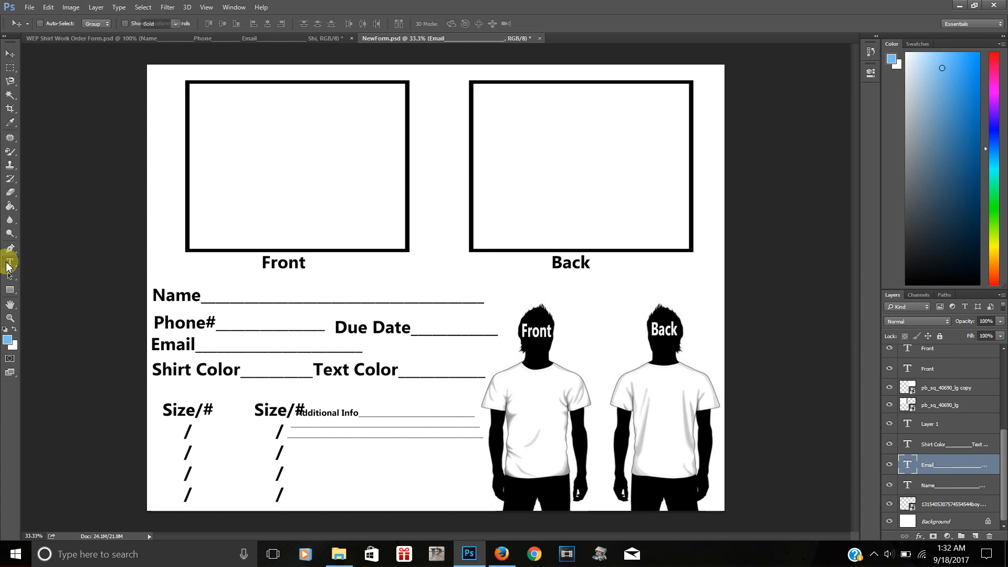
click(359, 353)
text(__________)
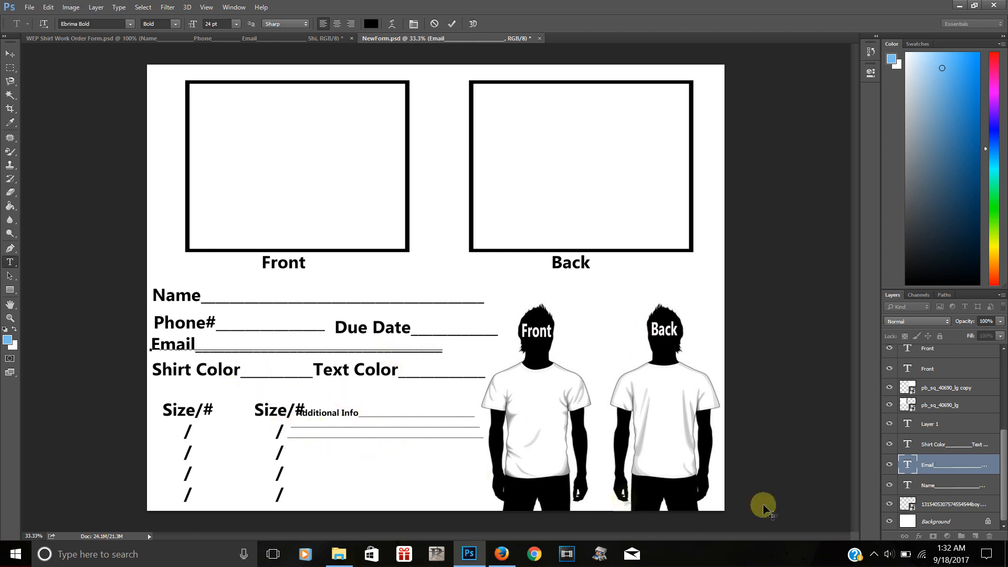
Move both Size/# columns up and left, level with each other and clear of the Additional Info text
drag(1004, 452, 998, 371)
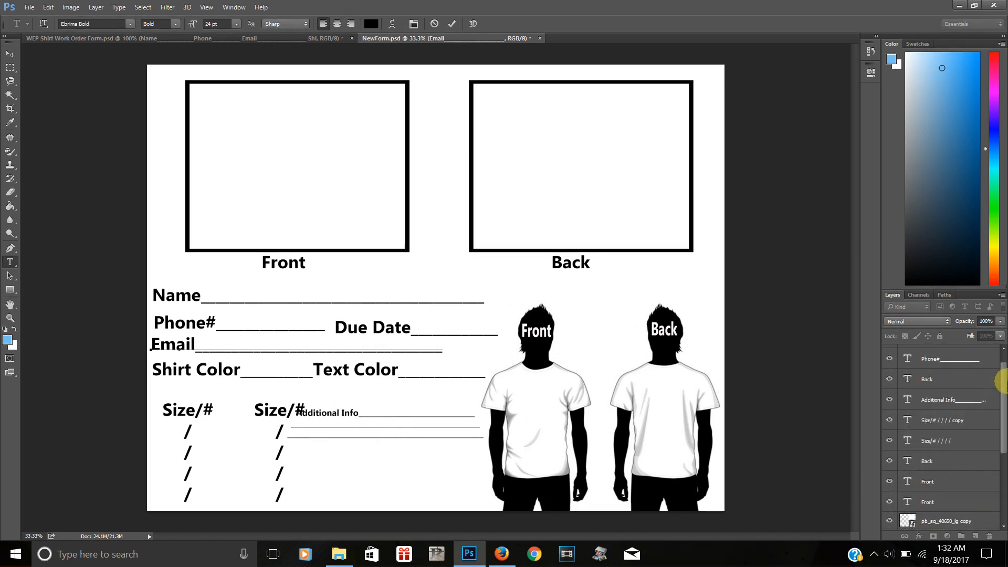
click(934, 426)
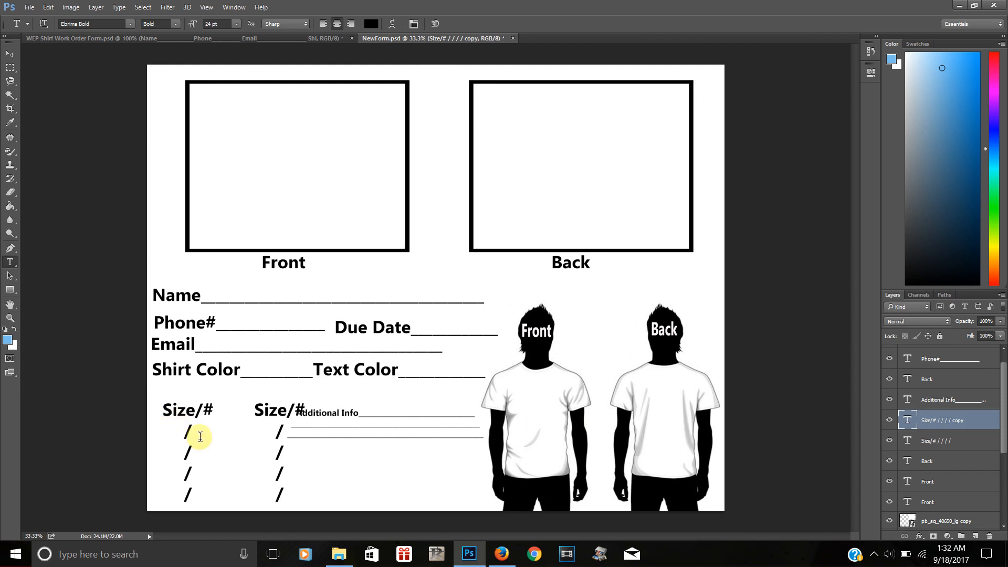
click(10, 54)
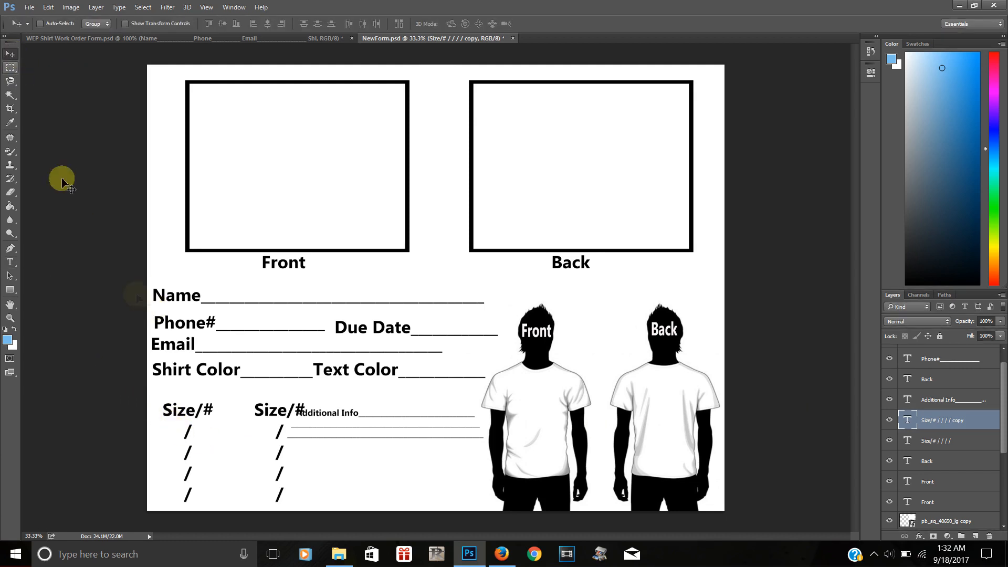
drag(178, 418, 163, 408)
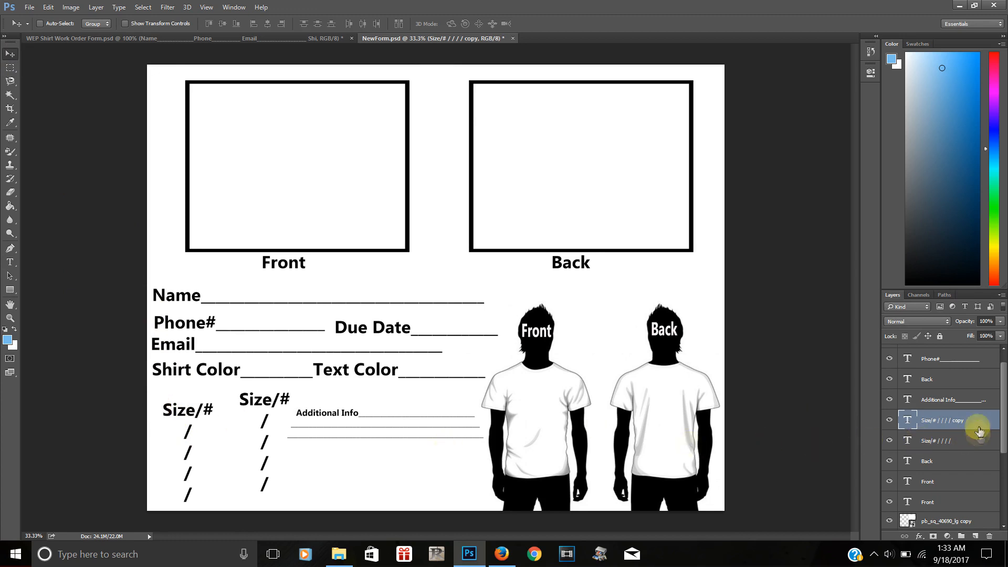
click(934, 440)
drag(185, 409, 181, 399)
drag(256, 402, 255, 402)
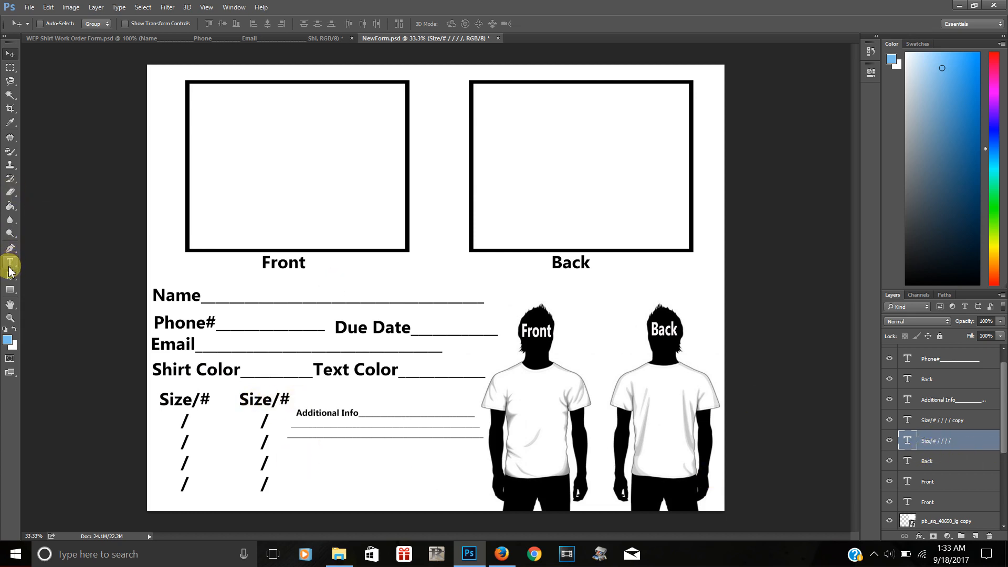
Add a text layer of four short underscore lines and place one line beneath each slash of the first Size/# column
click(10, 263)
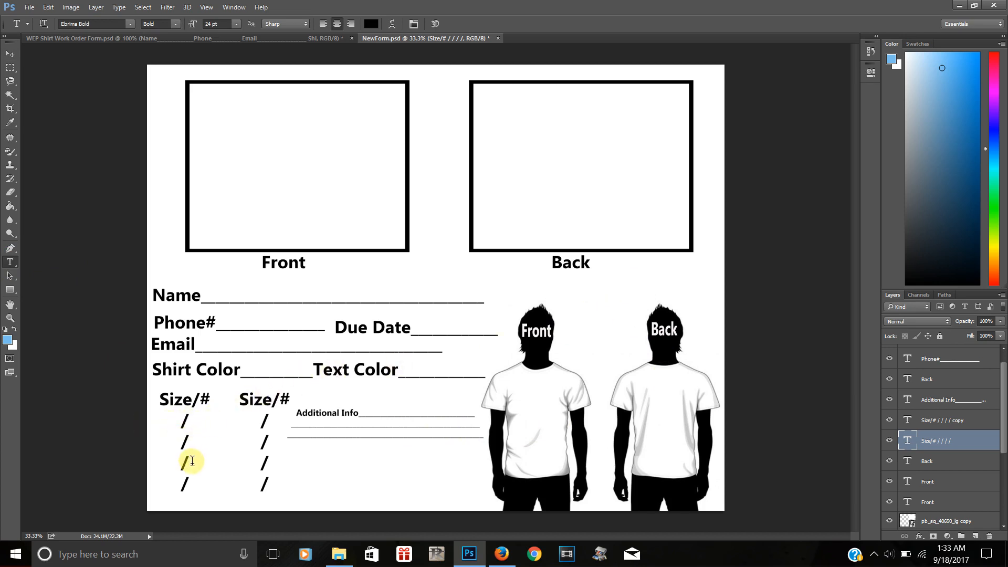
click(593, 300)
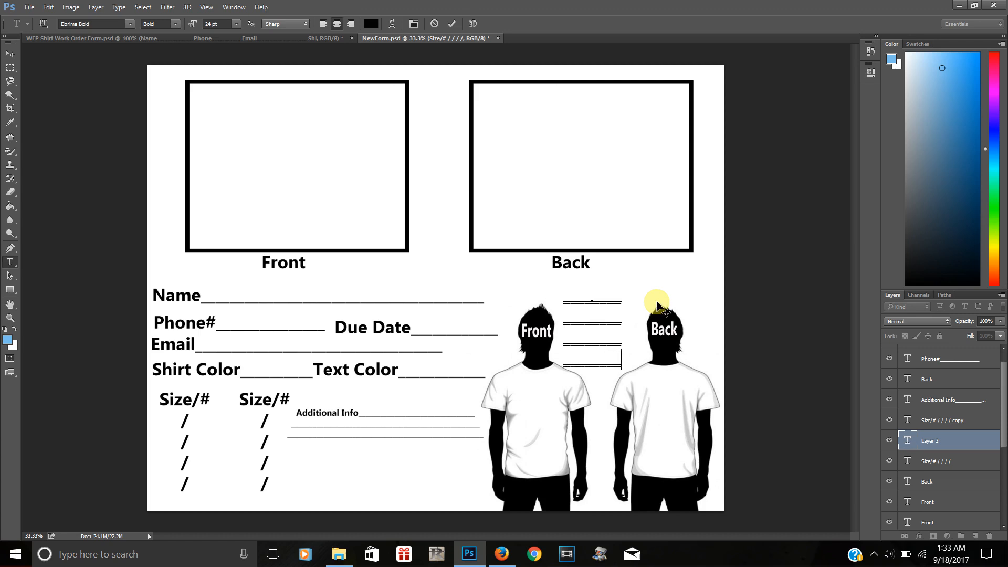
mouse_move(600, 377)
mouse_down()
mouse_move(353, 473)
mouse_move(209, 487)
mouse_move(191, 507)
mouse_up()
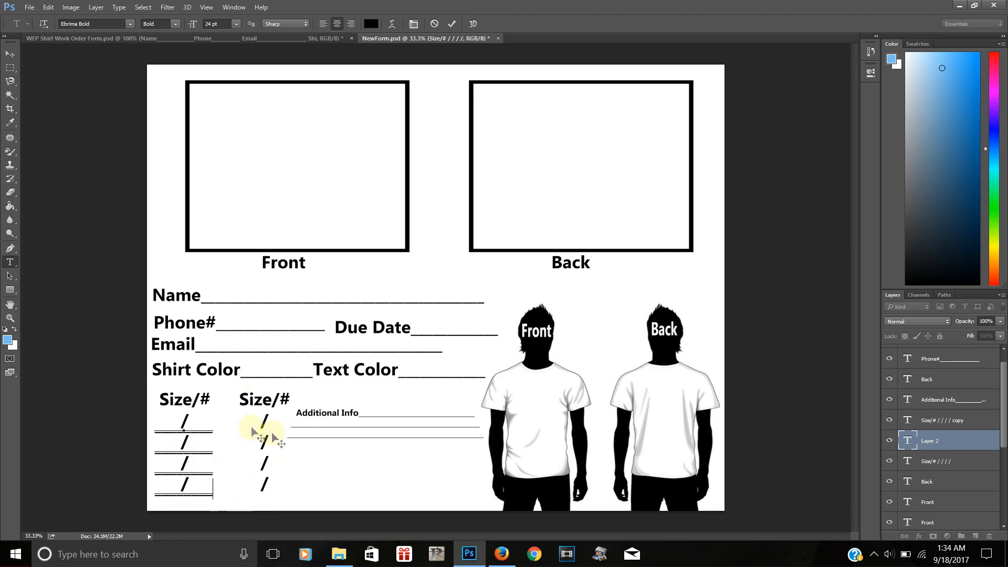
Duplicate the four-line underscore layer and move the copy beneath the slashes of the second Size/# column
click(944, 446)
right_click(943, 447)
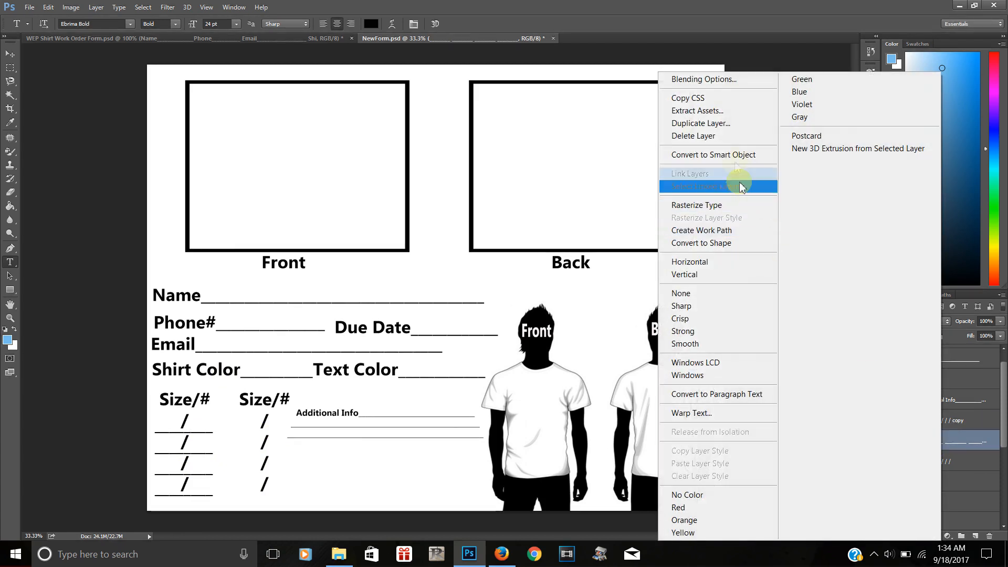
click(718, 126)
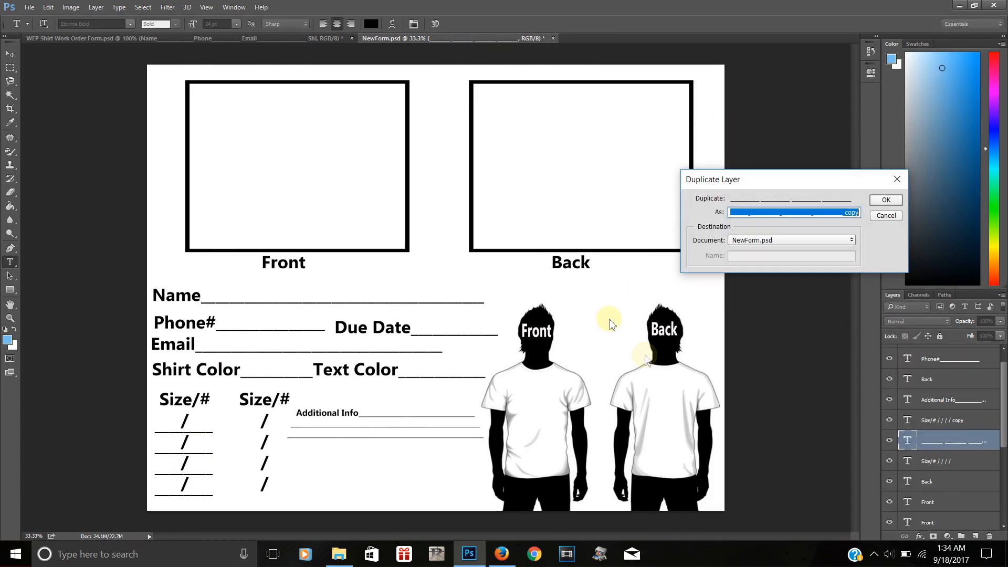
click(890, 205)
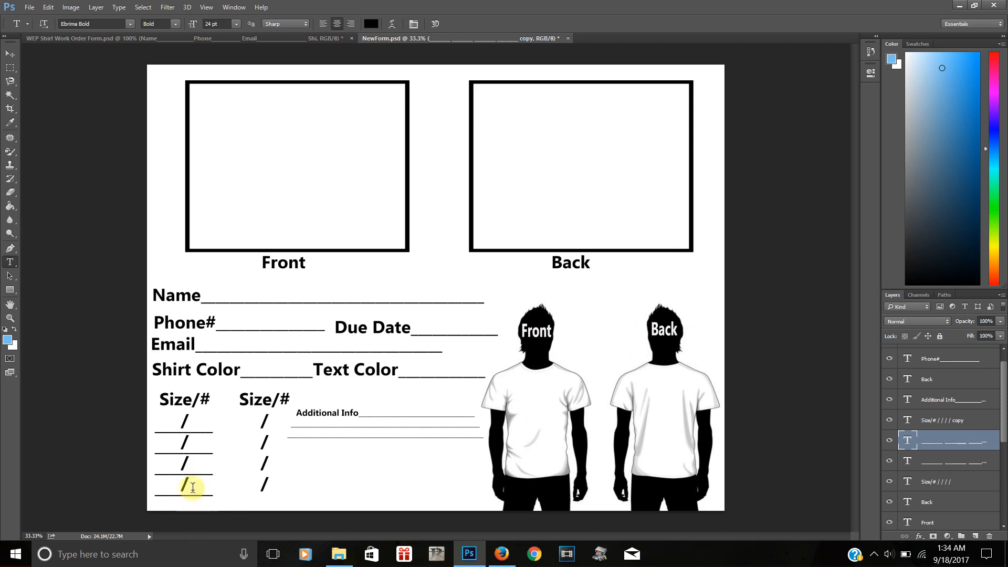
click(9, 54)
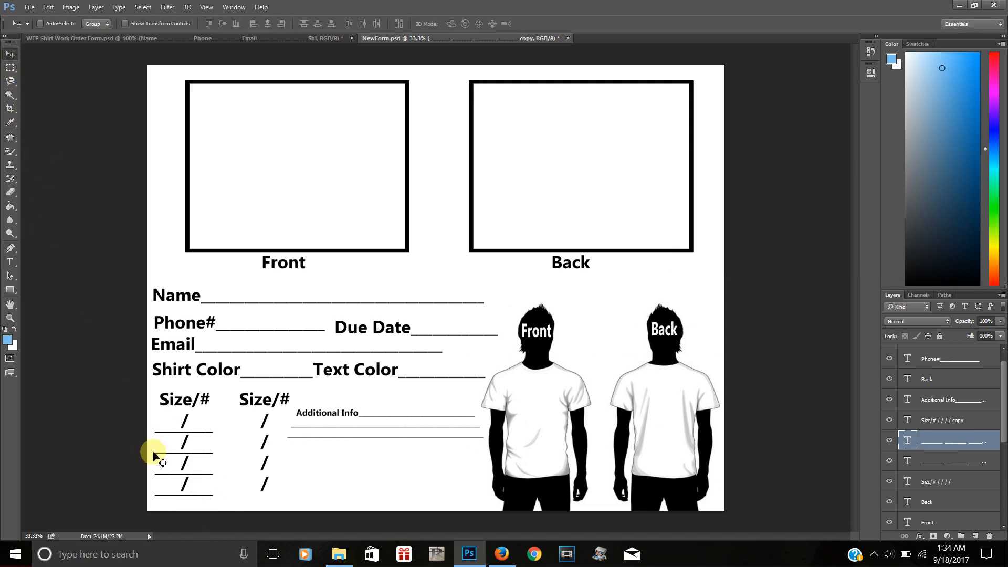
drag(173, 448, 247, 447)
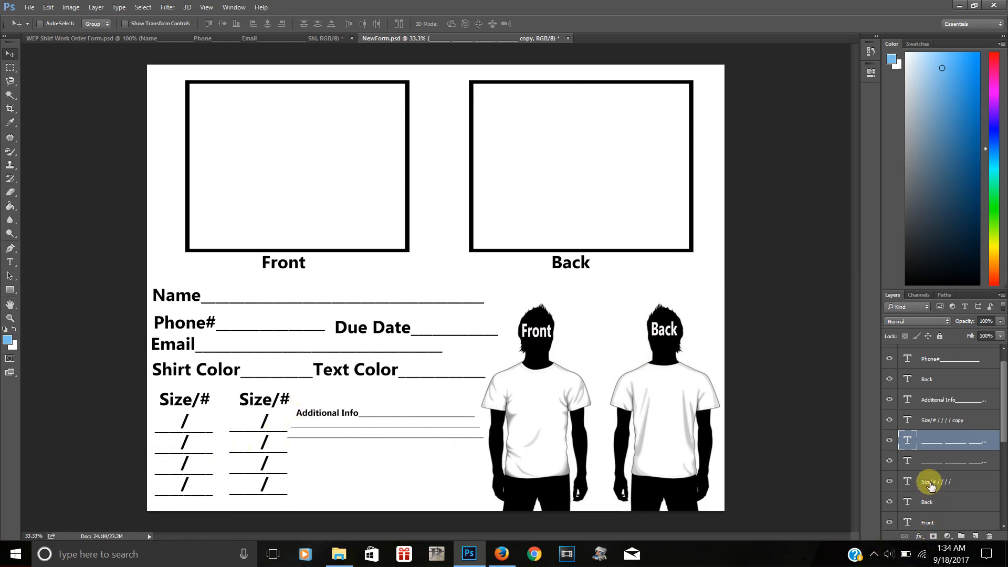
Move the second Size/# column left toward the first and re-center its underscore lines beneath the slashes
click(889, 482)
click(890, 482)
click(939, 422)
drag(263, 401, 252, 401)
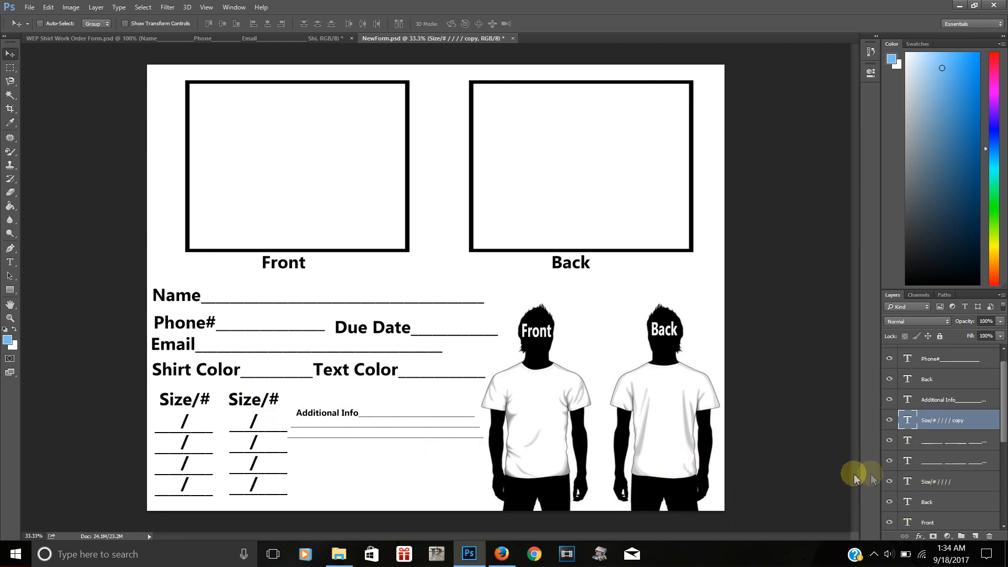
click(889, 441)
click(928, 440)
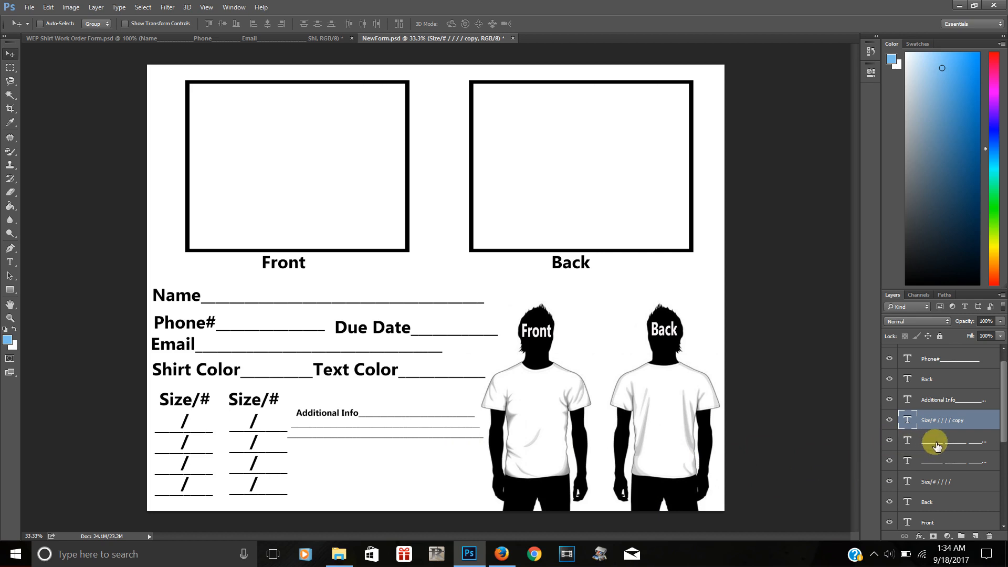
drag(270, 485, 265, 491)
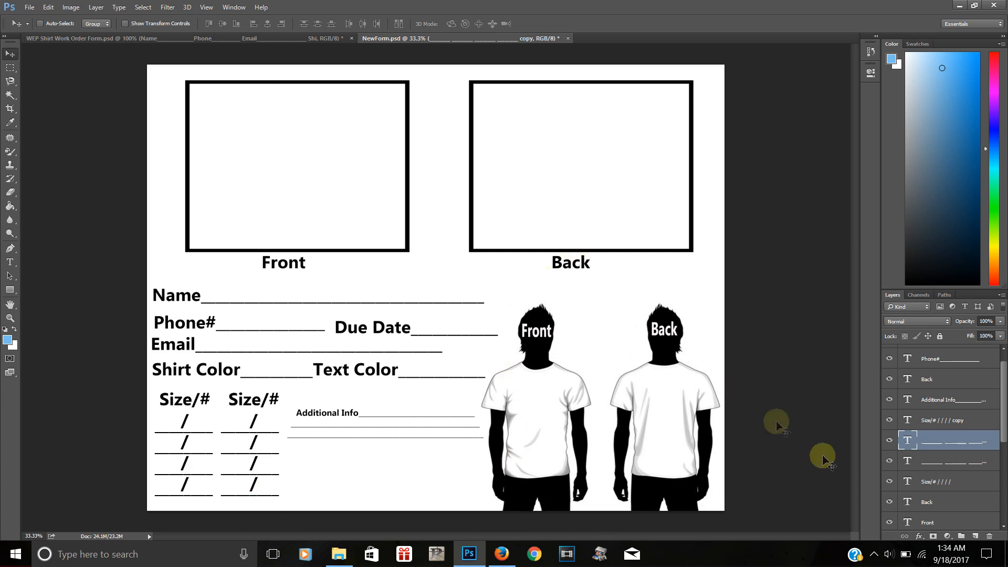
Duplicate the Back box layer and move the copy down over the Size/# columns at the page's lower-left corner
scroll(1001, 417, up, 1)
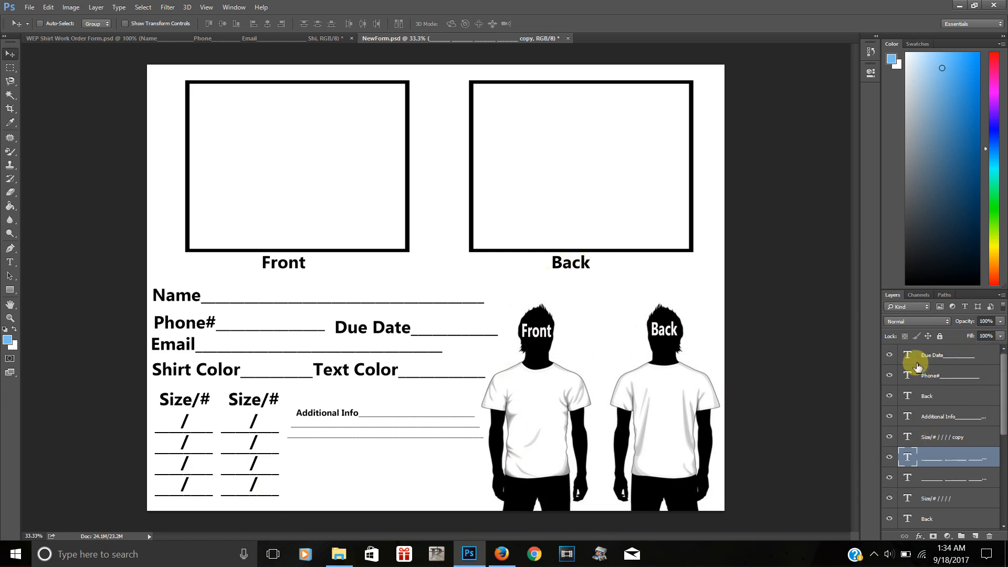
drag(1001, 409, 1001, 520)
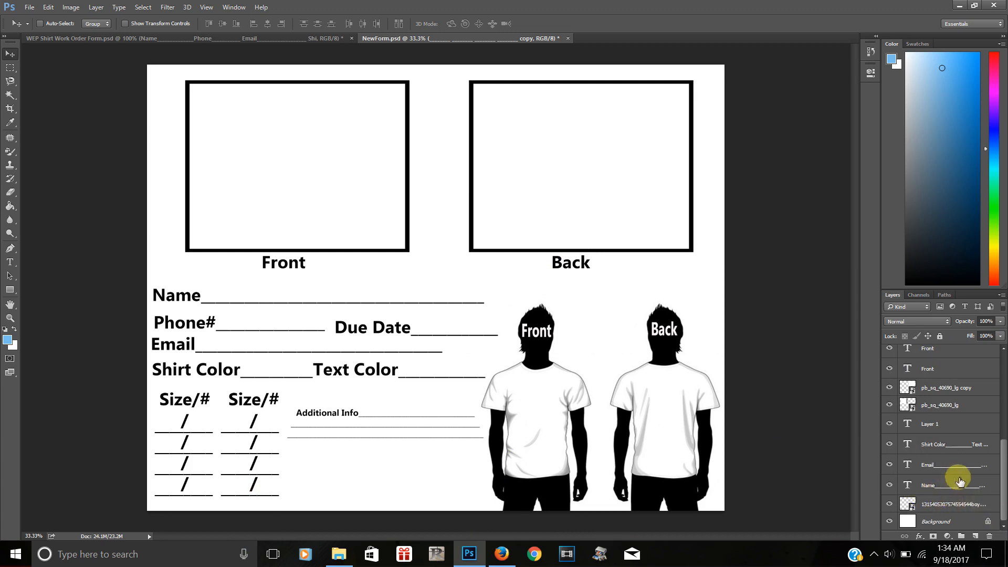
click(889, 388)
click(932, 391)
right_click(627, 228)
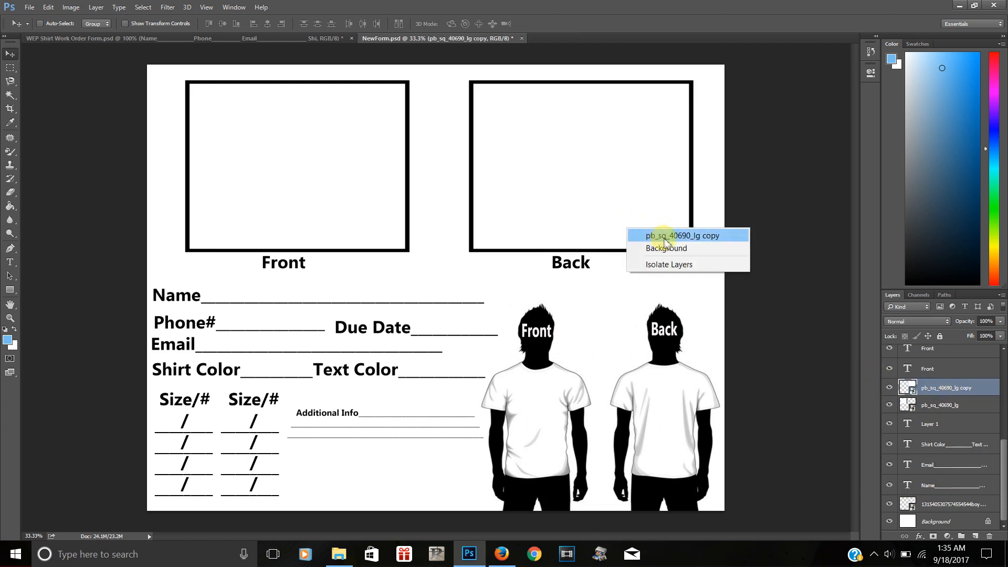
right_click(935, 391)
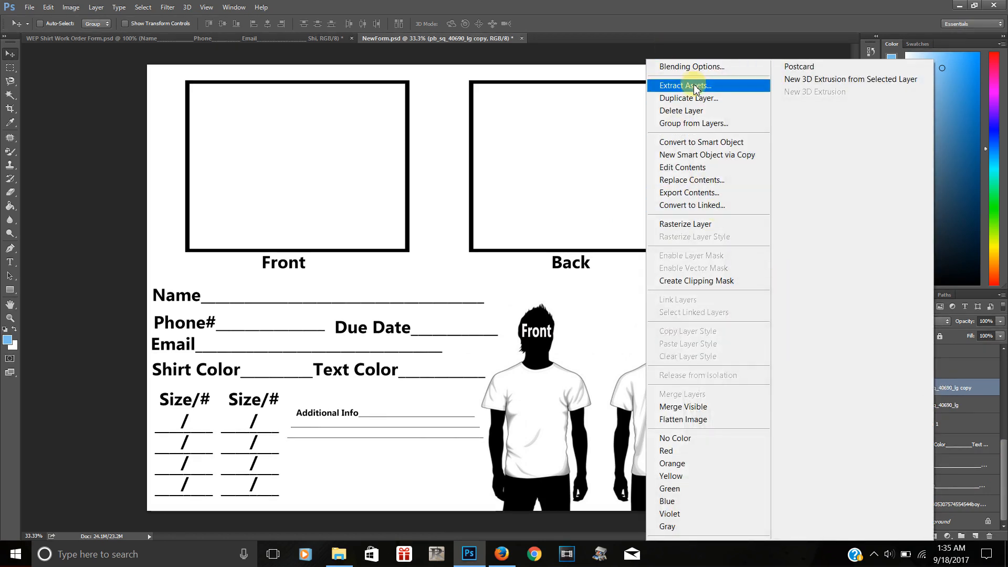
click(695, 104)
click(883, 201)
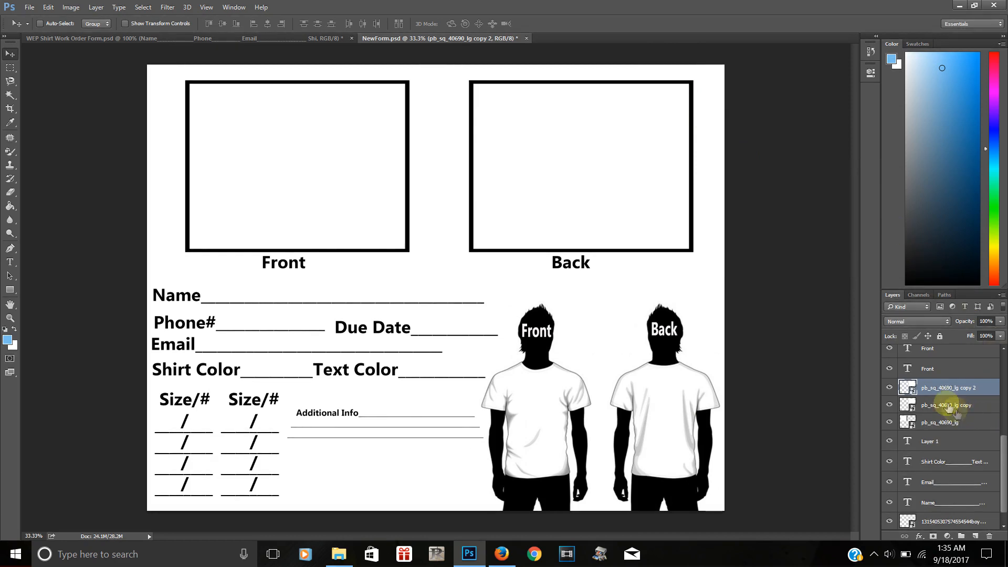
drag(604, 151, 282, 416)
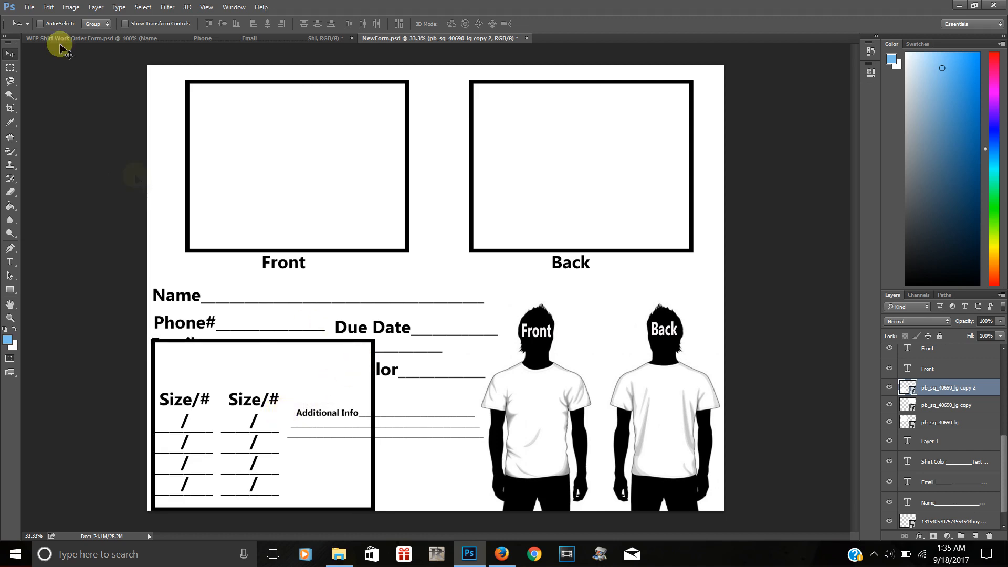
click(52, 9)
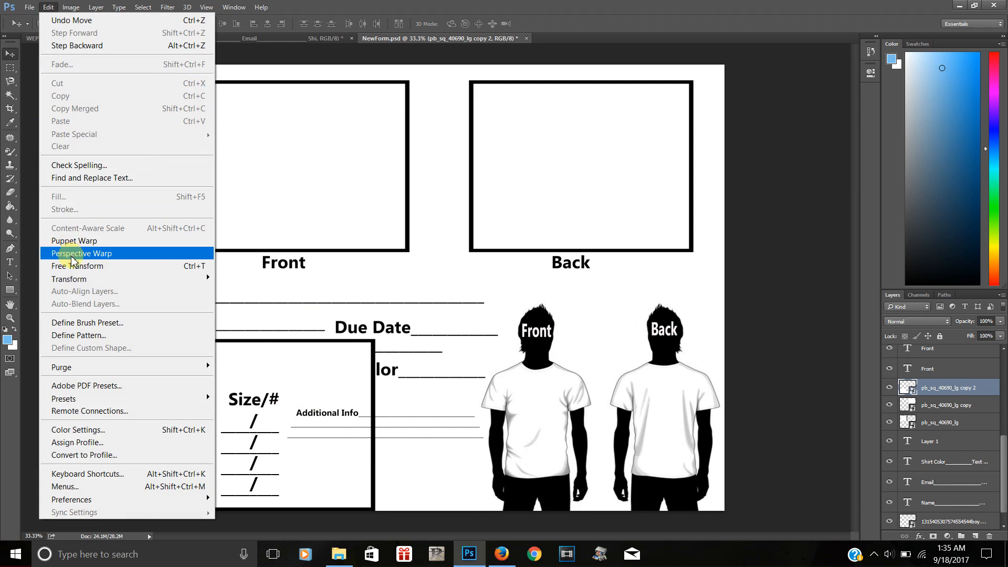
click(74, 266)
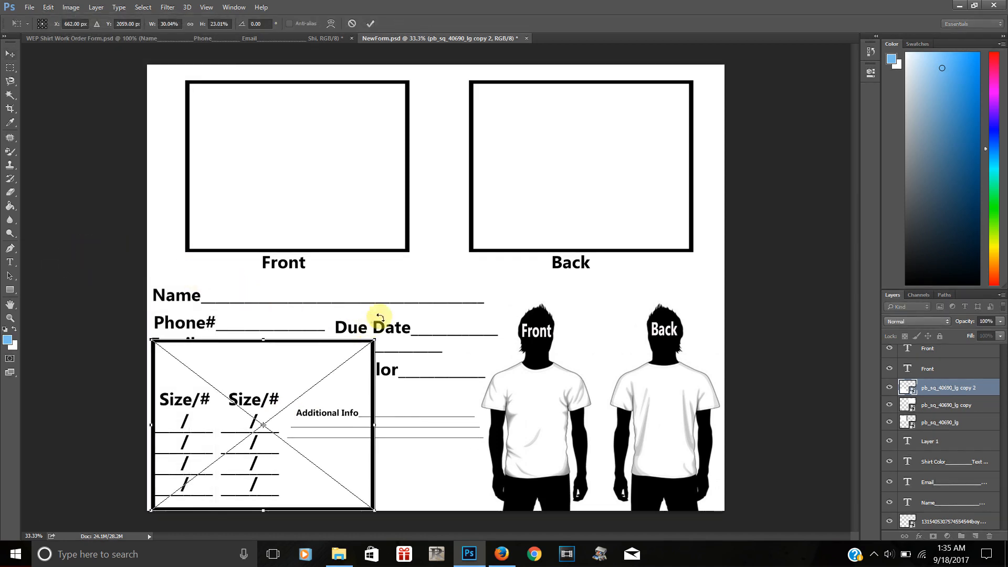
drag(374, 344, 292, 375)
click(49, 7)
click(61, 20)
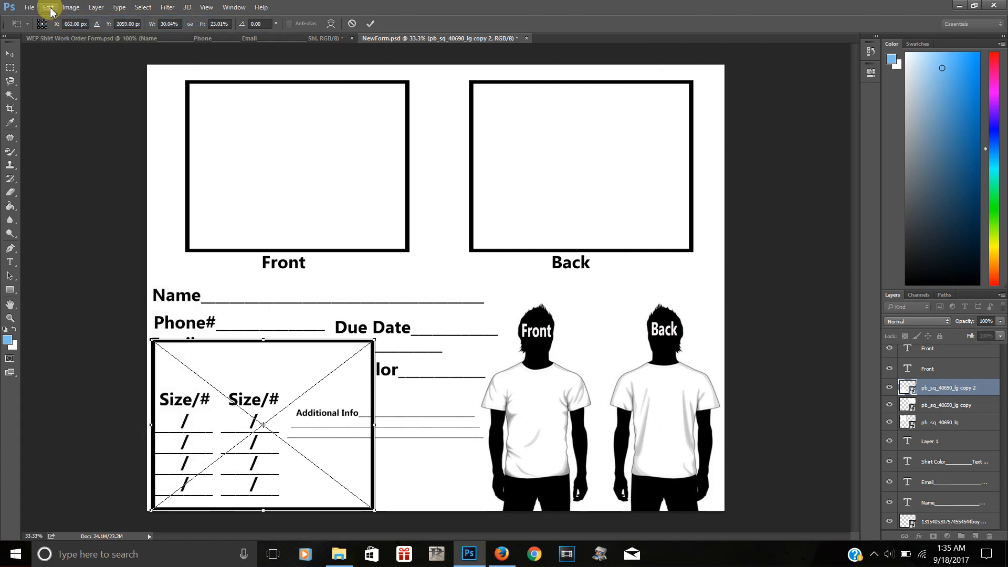
Shrink the copied box with Free Transform to about 17.65% width and 16.90% height so it frames both Size/# columns
click(48, 7)
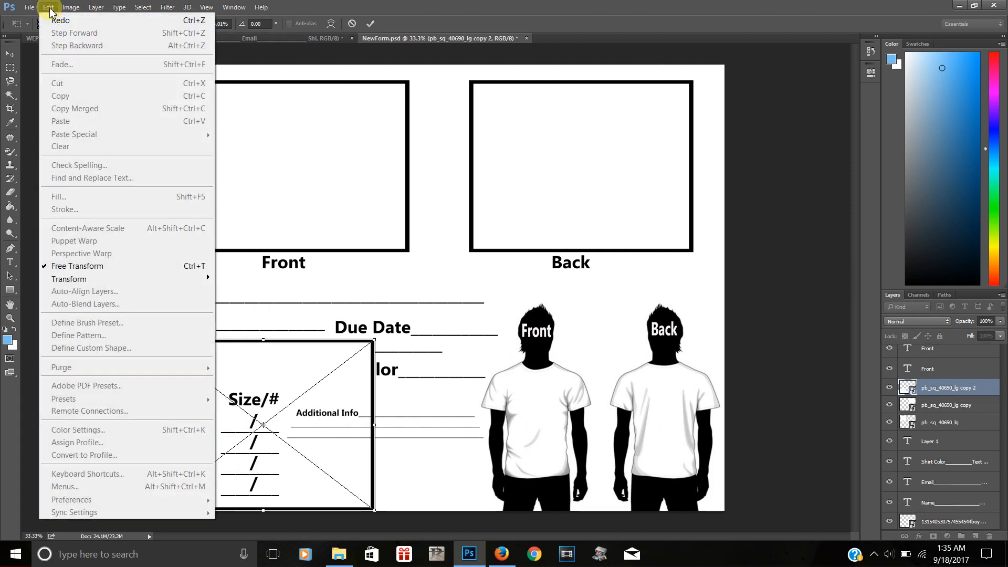
click(68, 266)
drag(366, 427, 282, 426)
drag(219, 342, 220, 387)
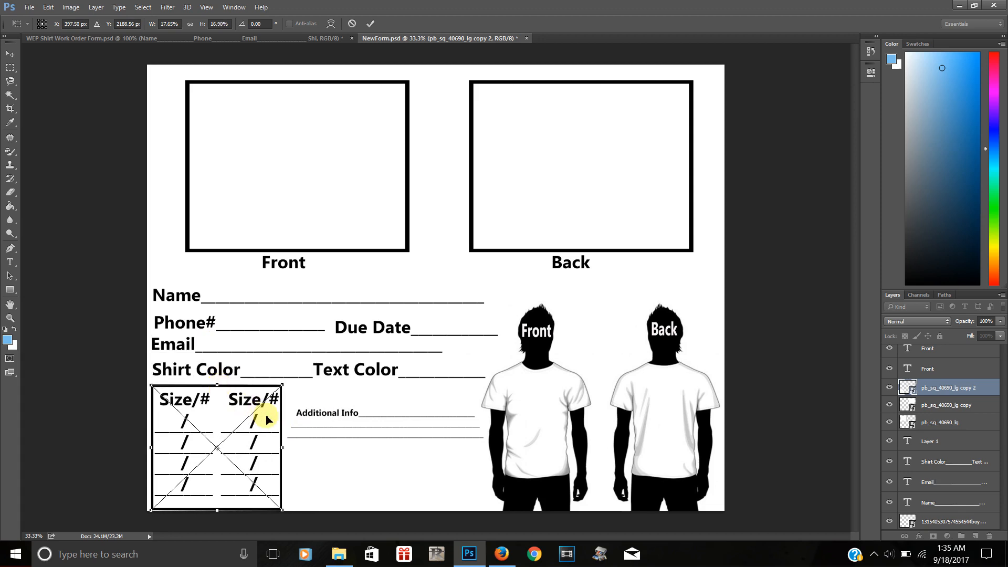
key(Return)
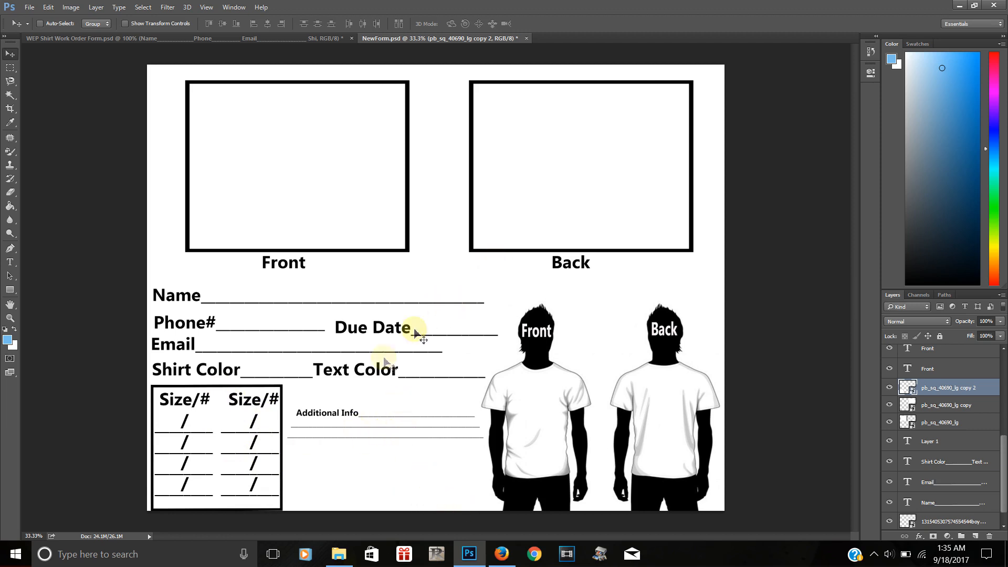
Raise the bottom edge of the Size/# box slightly, to about 16.19% height, just beneath the last underscore lines
click(50, 8)
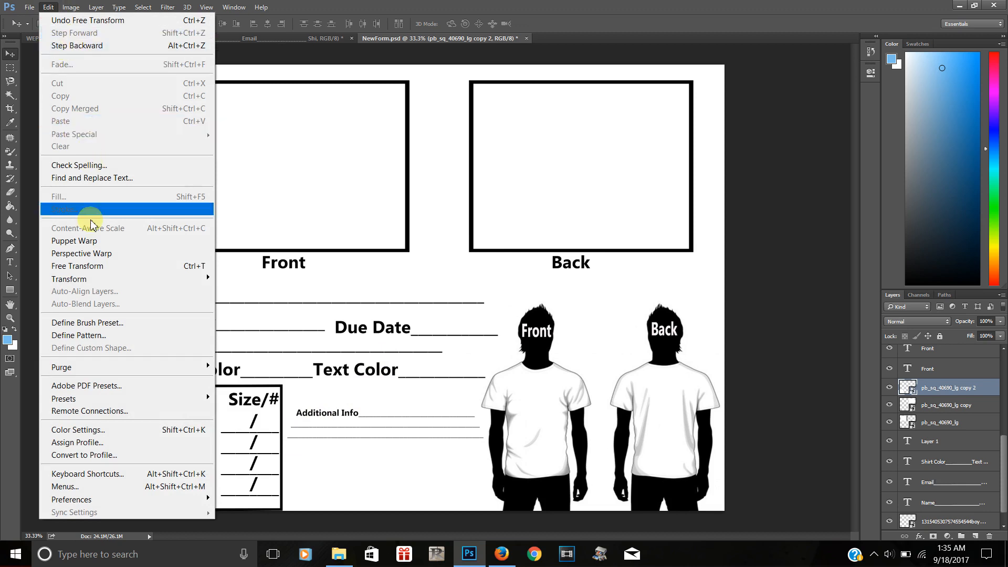
click(99, 266)
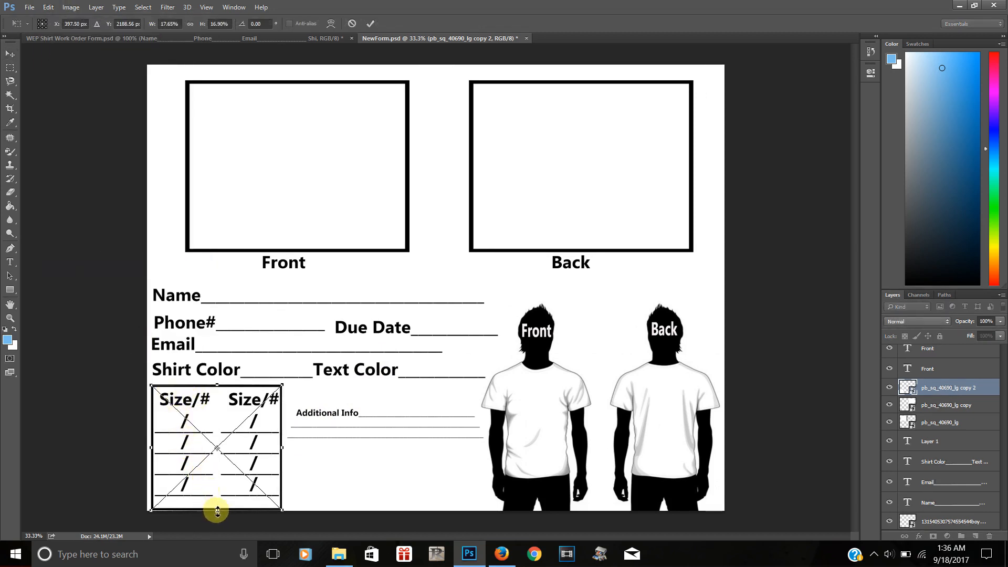
drag(216, 509, 216, 505)
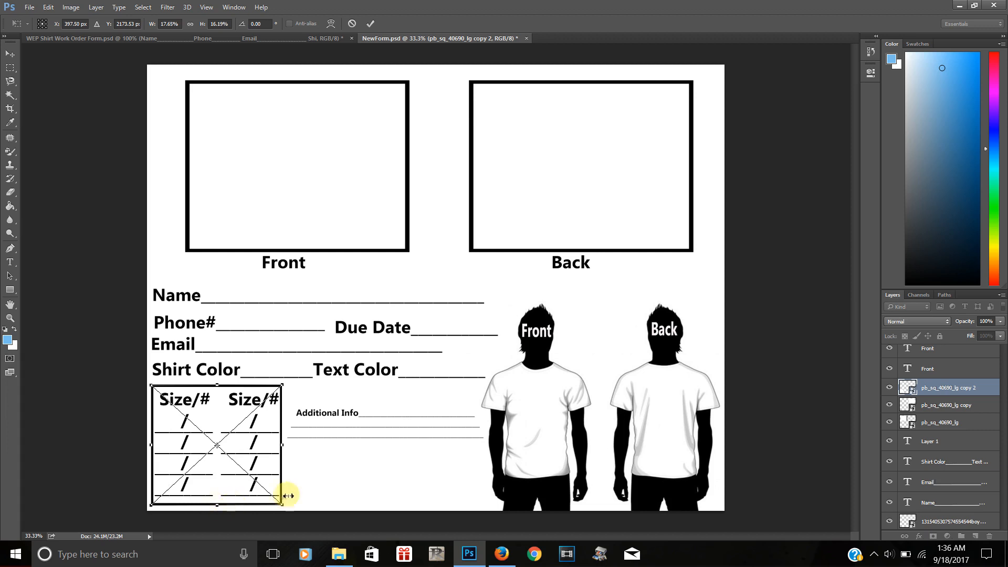
key(Return)
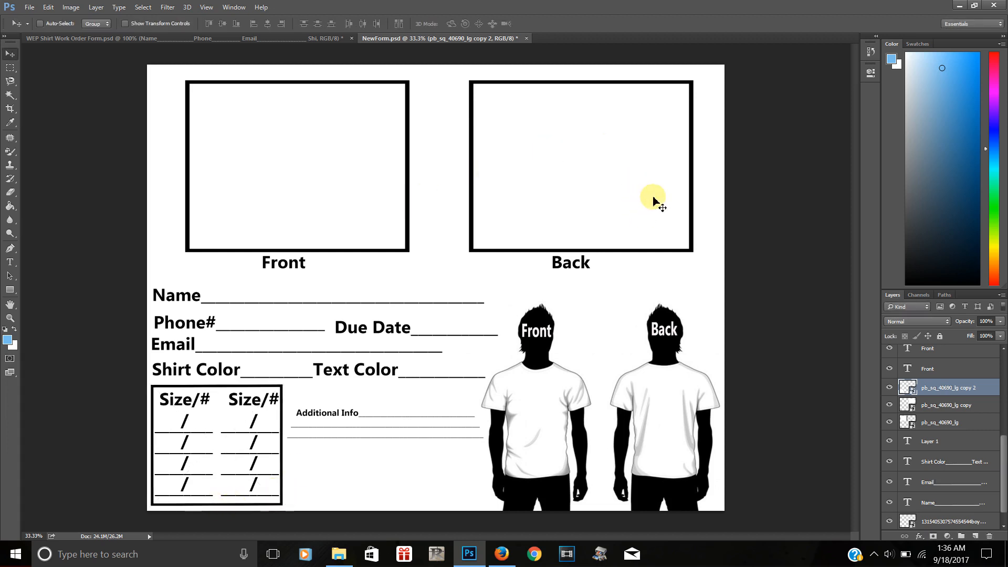
Duplicate the Size/# box layer and narrow the copy to about 8.82% width so it encloses only the second column
right_click(934, 395)
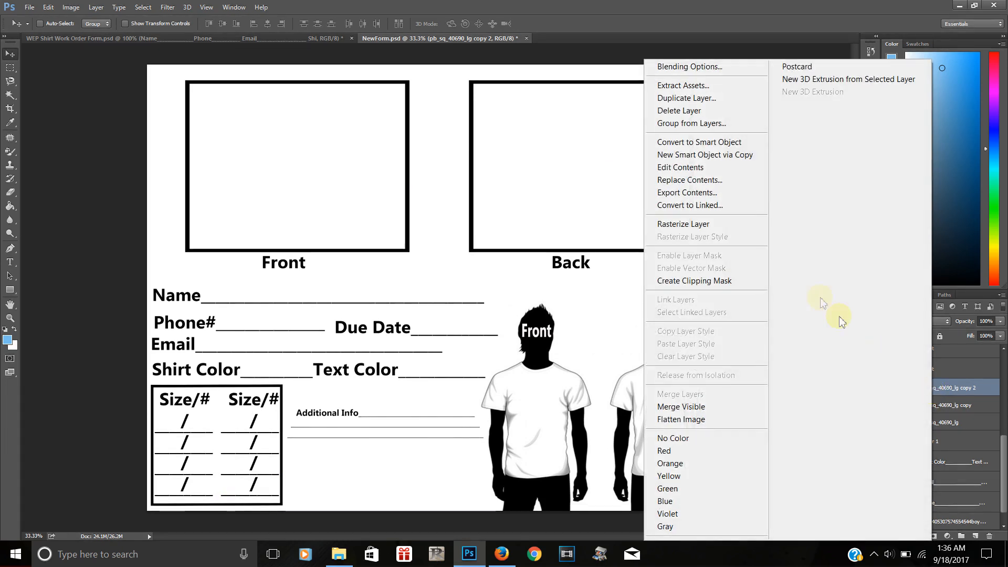
click(703, 98)
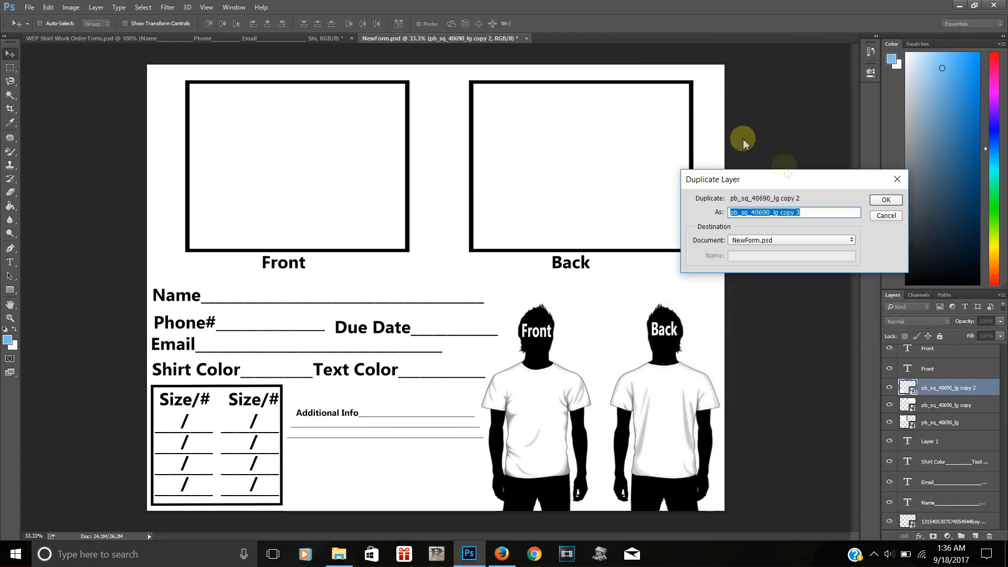
click(884, 198)
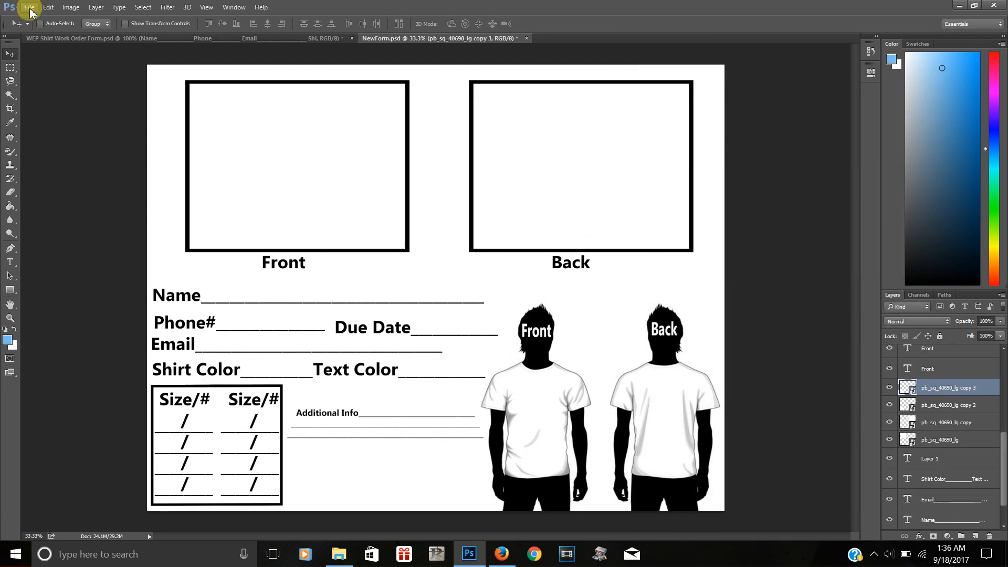
click(48, 7)
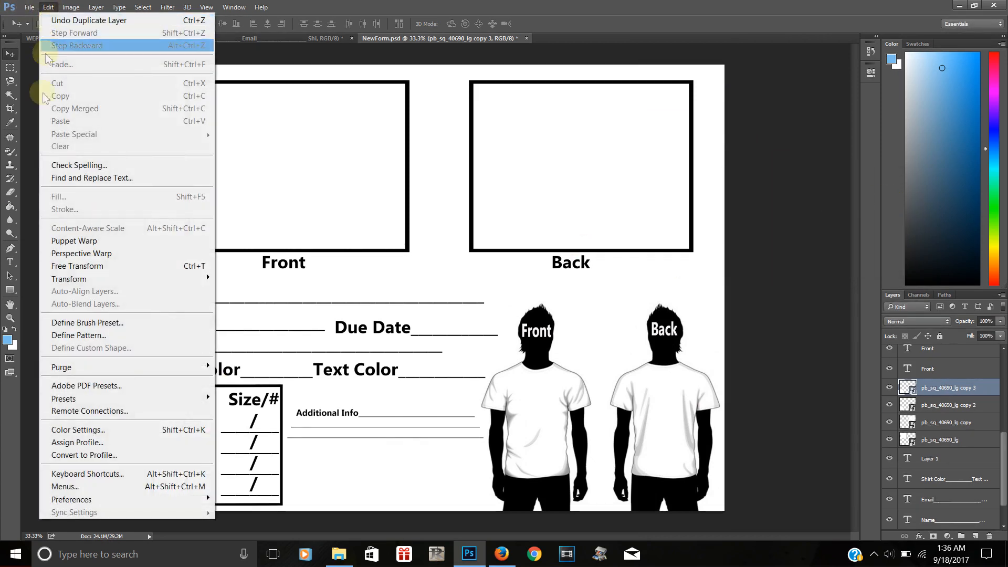
click(57, 266)
drag(152, 445, 221, 442)
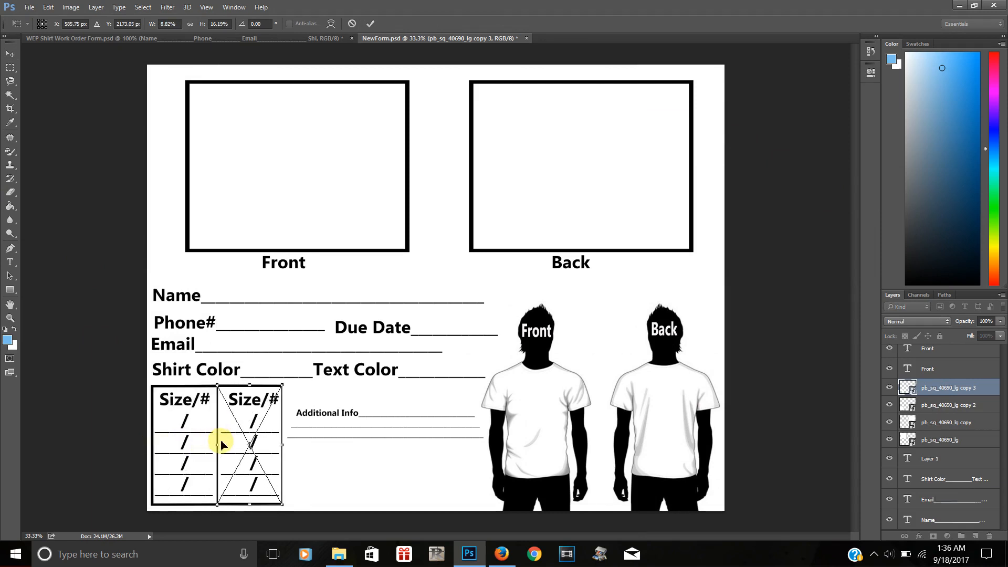
key(Return)
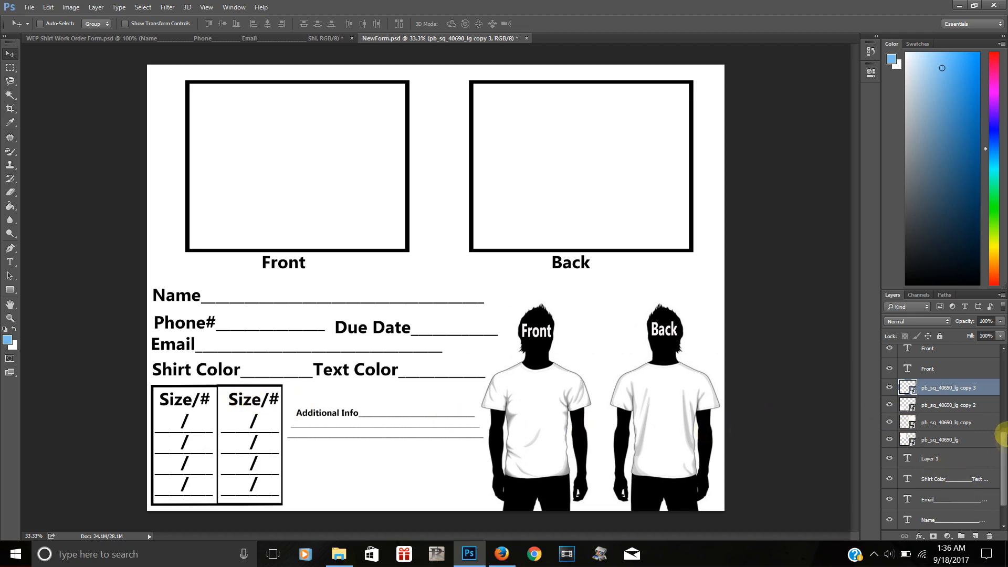
Move the second Size/# text layer slightly left to center it within its half of the box
drag(1003, 446, 998, 399)
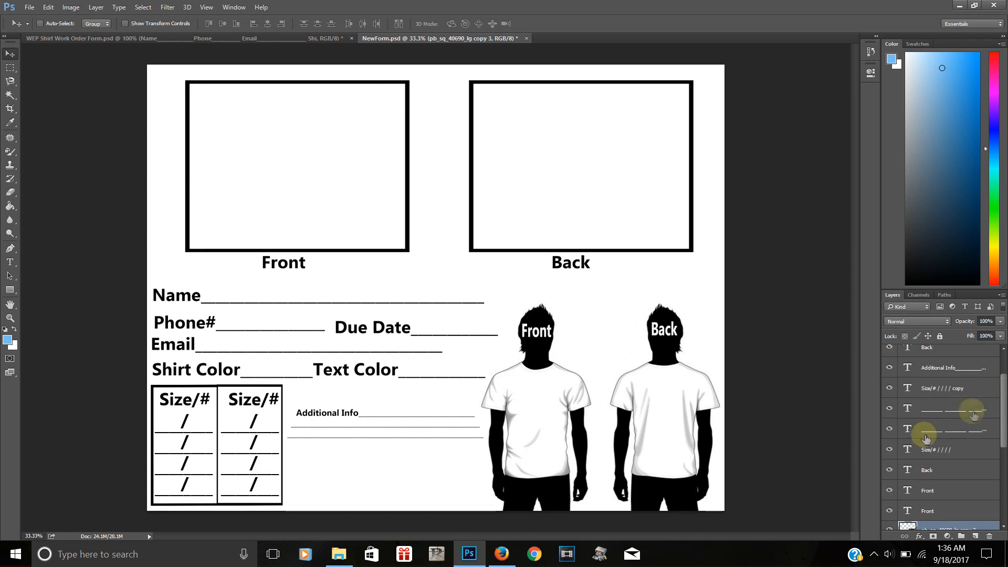
click(890, 450)
drag(1001, 428, 1003, 383)
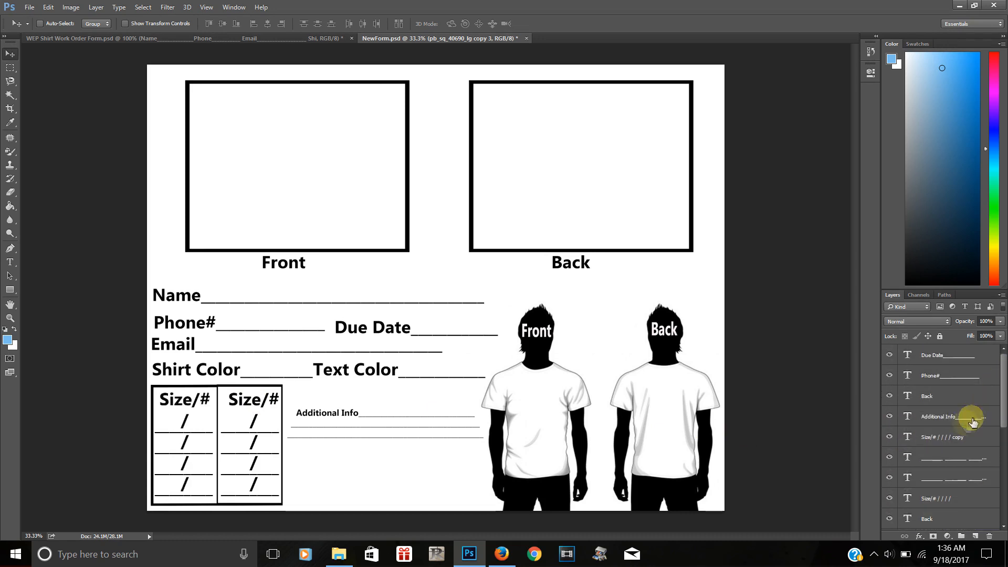
click(937, 438)
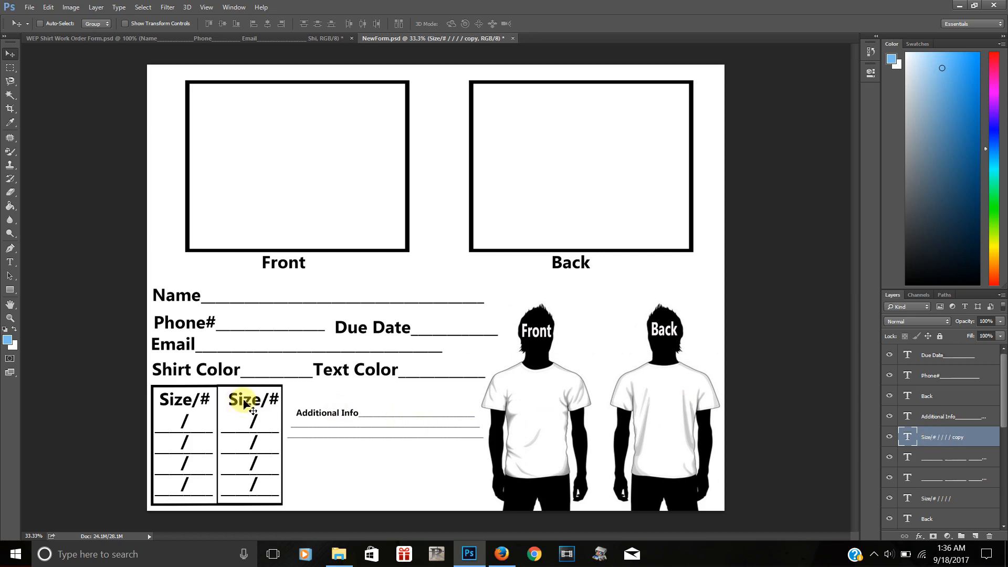
drag(247, 403, 243, 402)
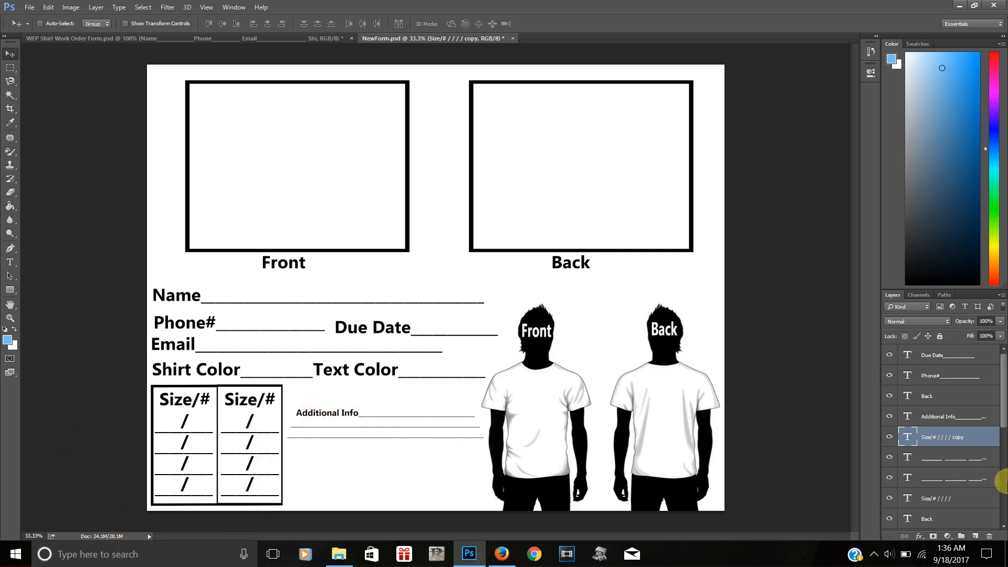
Extend the Additional Info text with six more full-width underscore lines down to the size box's lower edge, and save the form
click(960, 416)
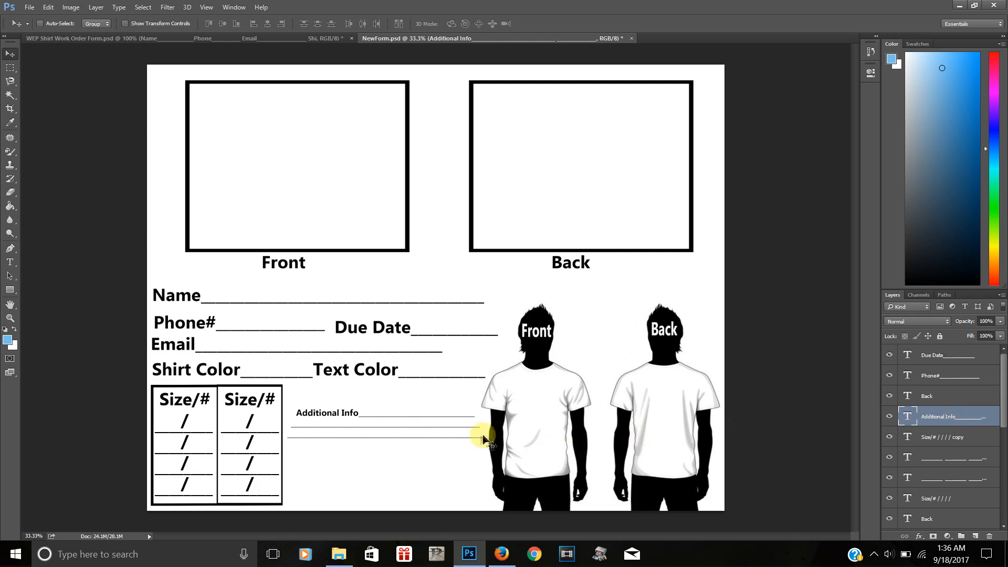
click(9, 262)
click(481, 439)
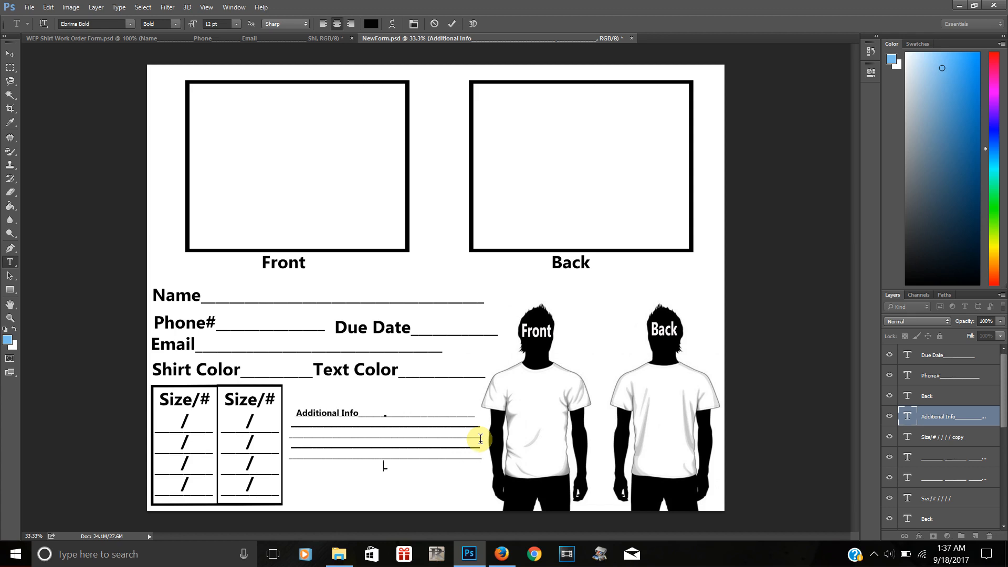
text(_______)
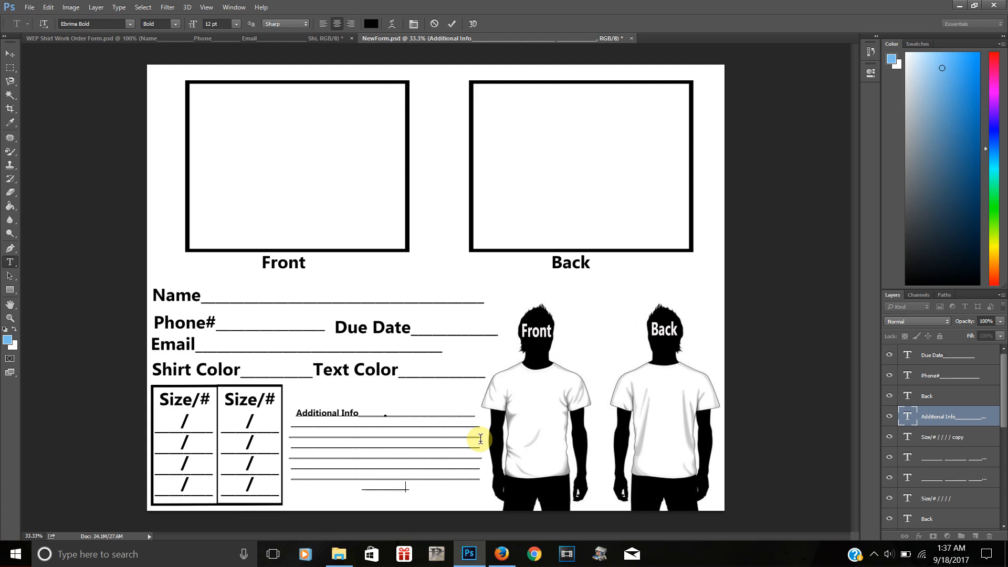
text(___________)
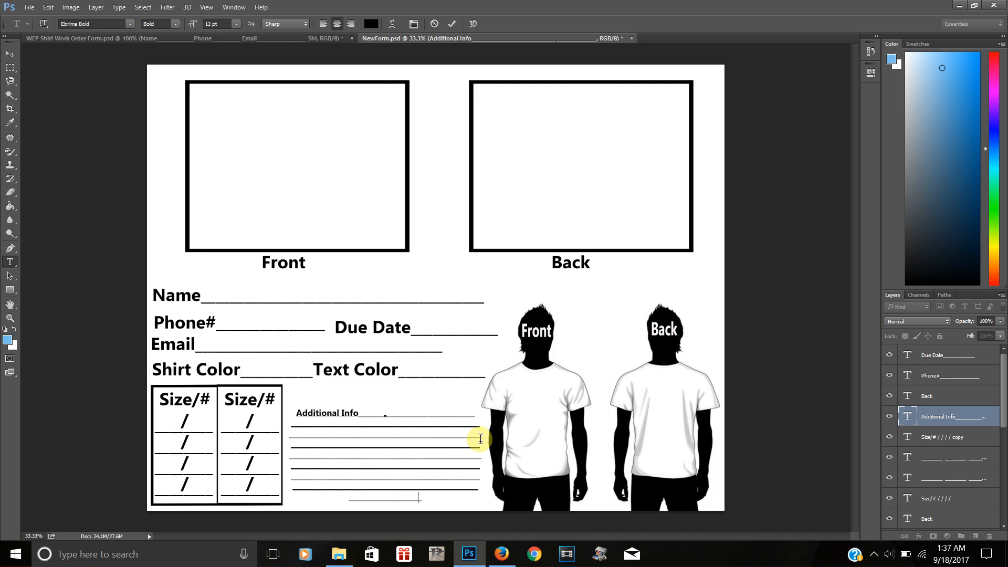
text(__________________)
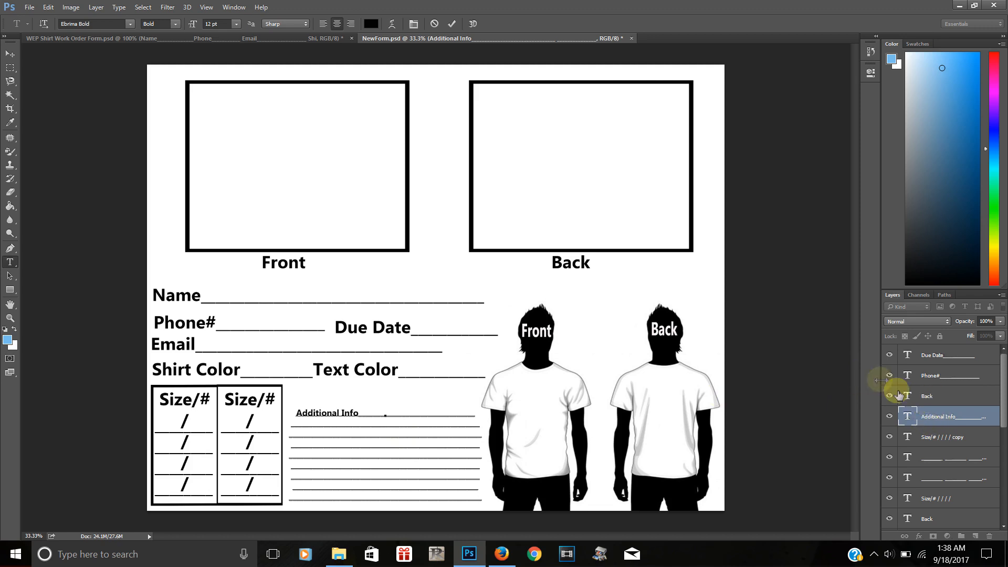
click(10, 54)
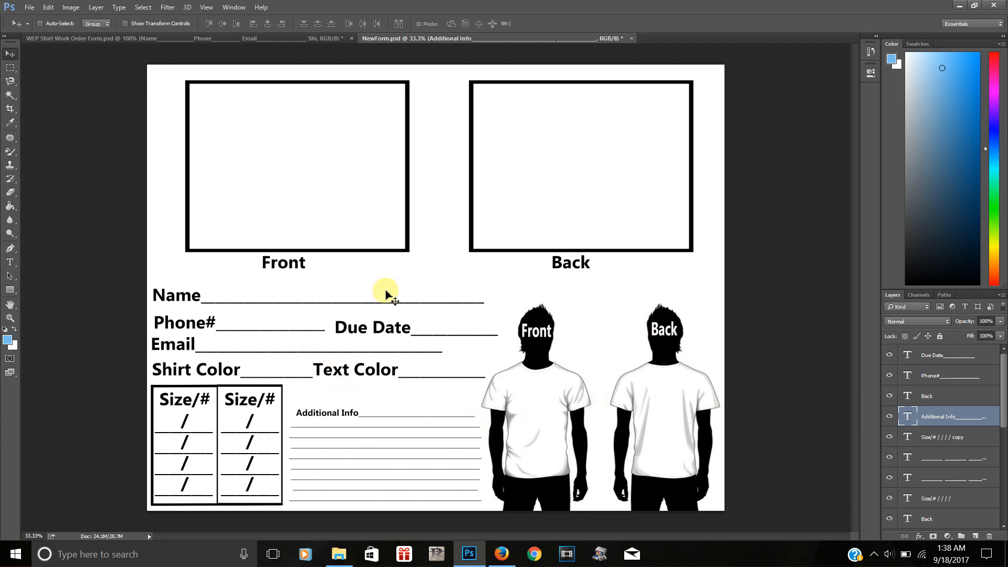
click(30, 9)
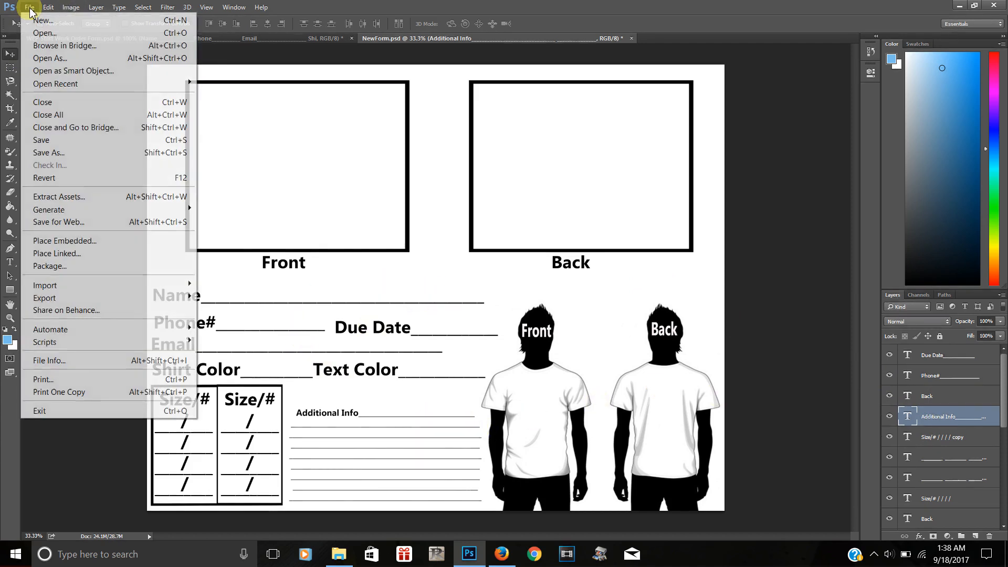
click(51, 141)
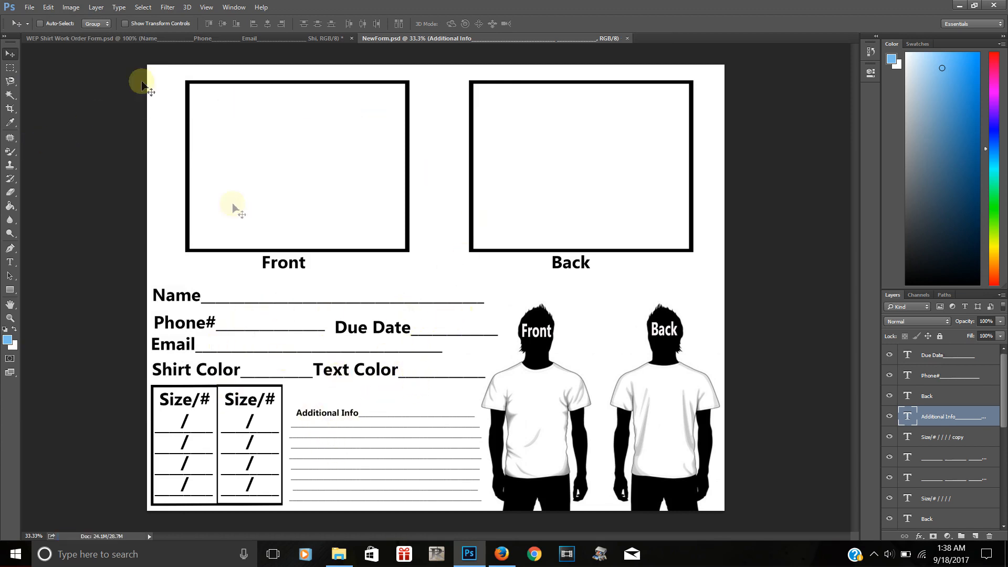
Compare the layout of NewForm.psd with the original WEP Shirt Work Order Form.psd
click(123, 40)
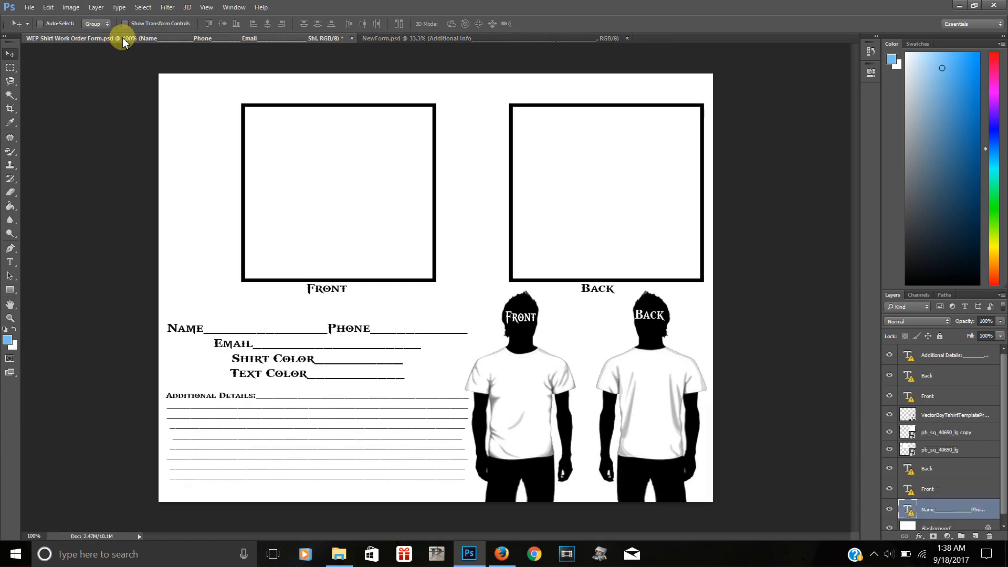
click(393, 39)
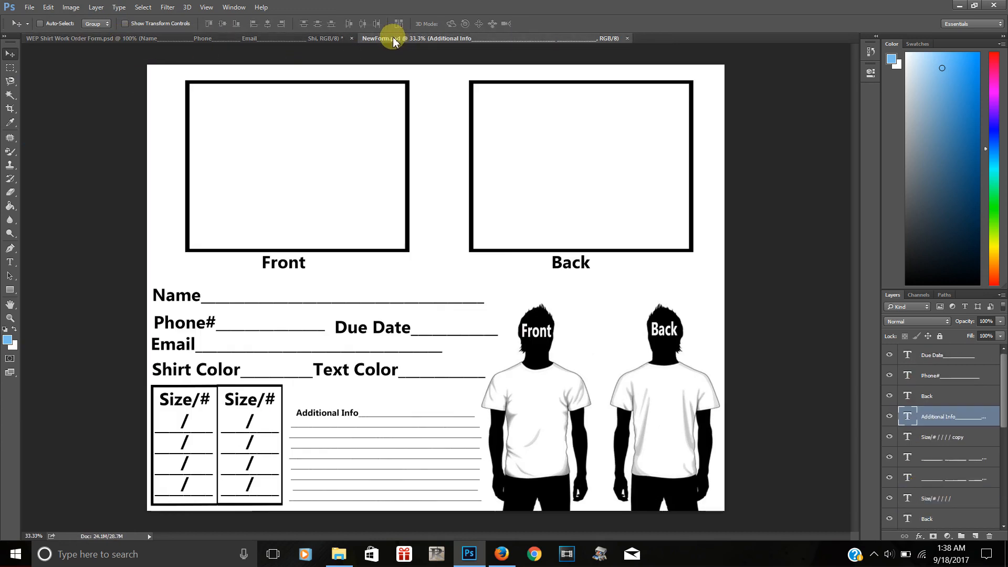
click(147, 39)
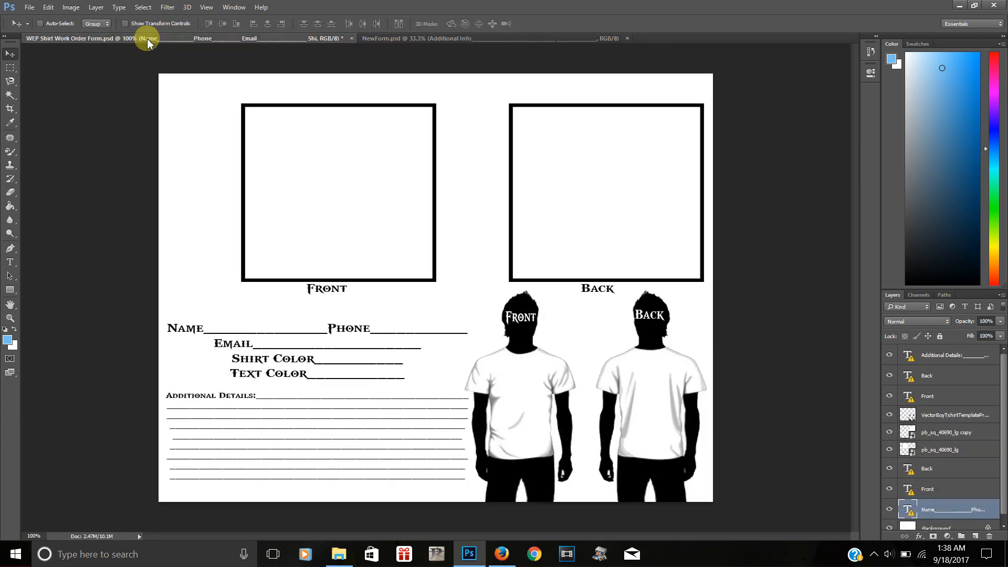
click(422, 40)
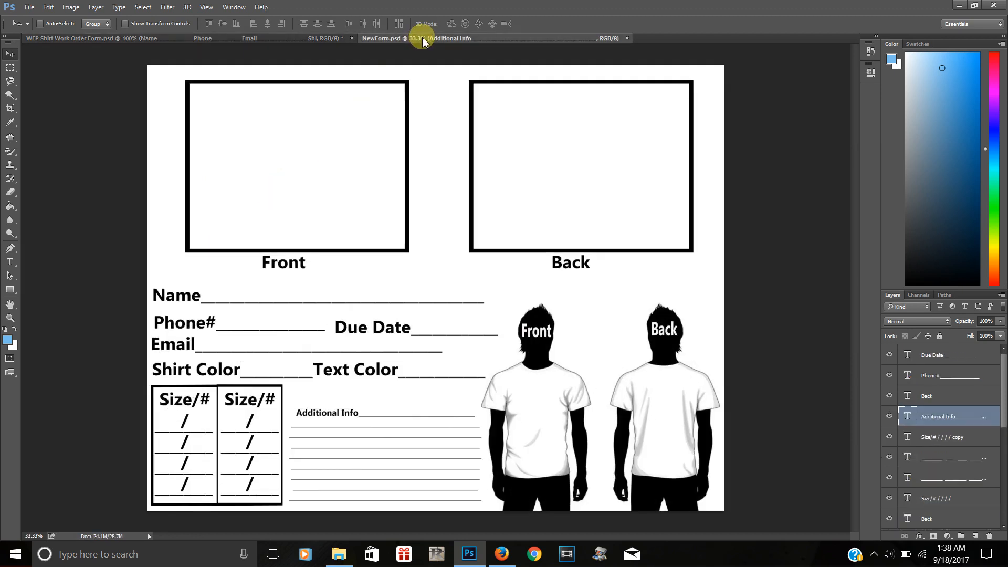
click(107, 40)
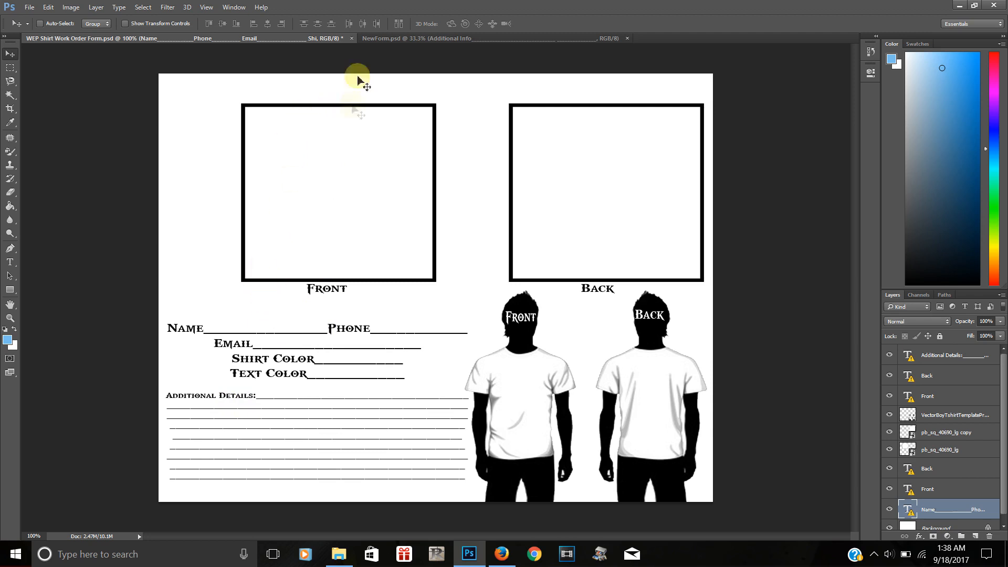
click(415, 39)
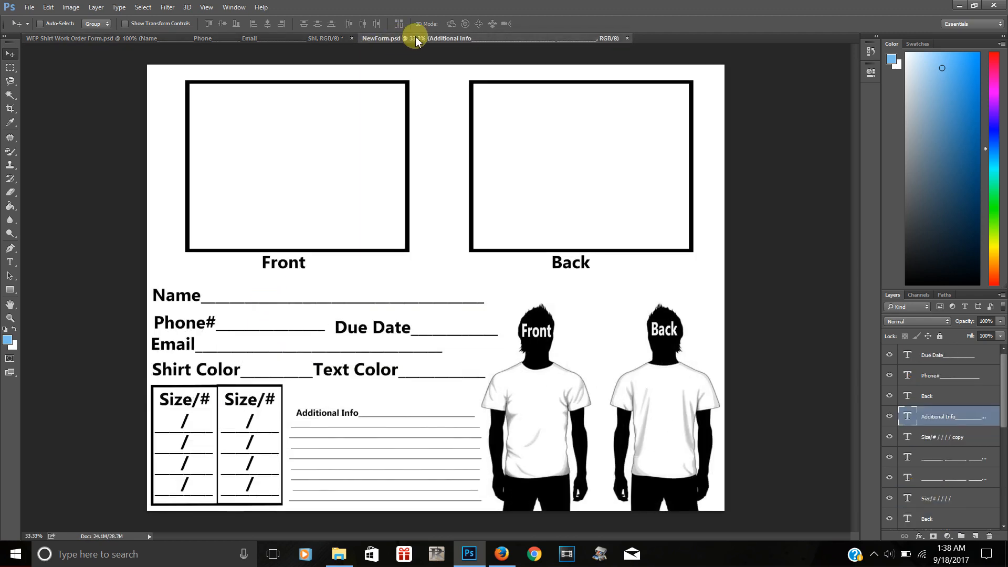
Enable Scale to Fit Media in the form's print settings and keep the settings without printing
click(27, 9)
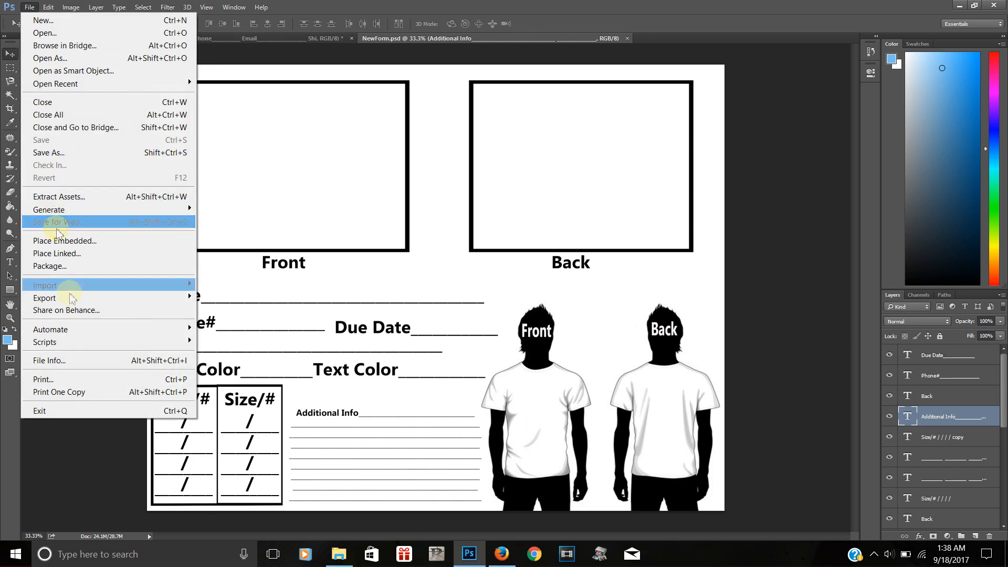
click(58, 378)
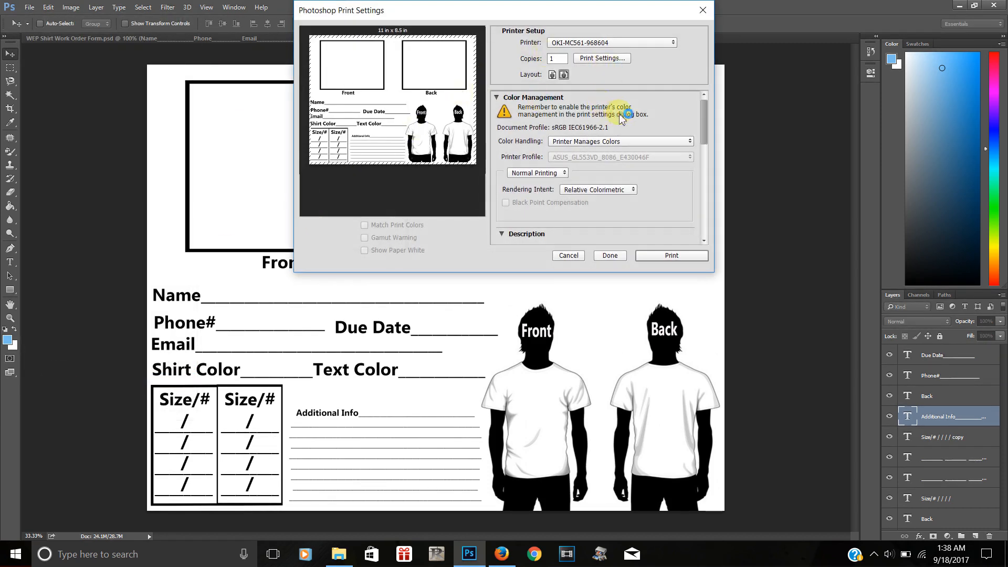
drag(703, 130, 699, 204)
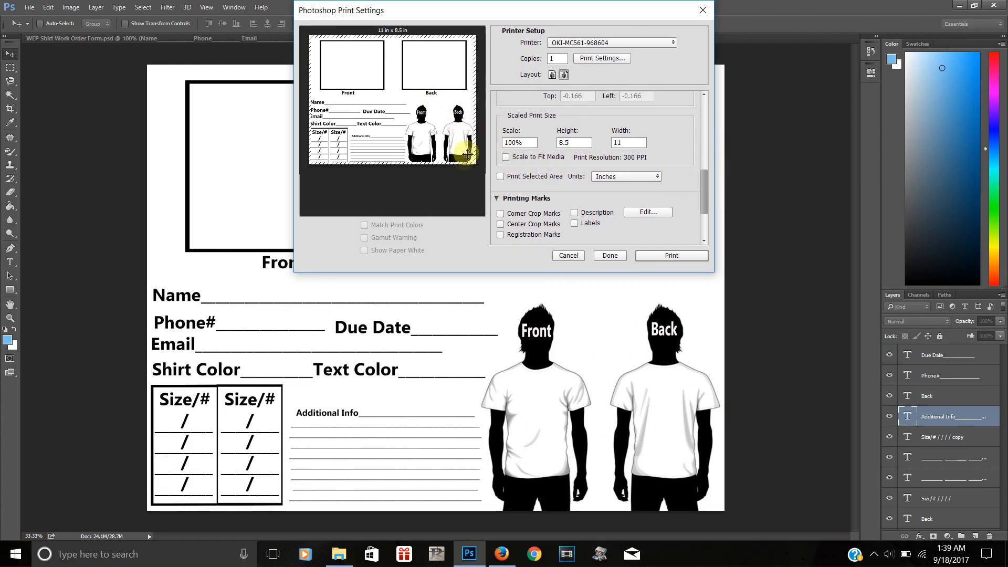
click(505, 156)
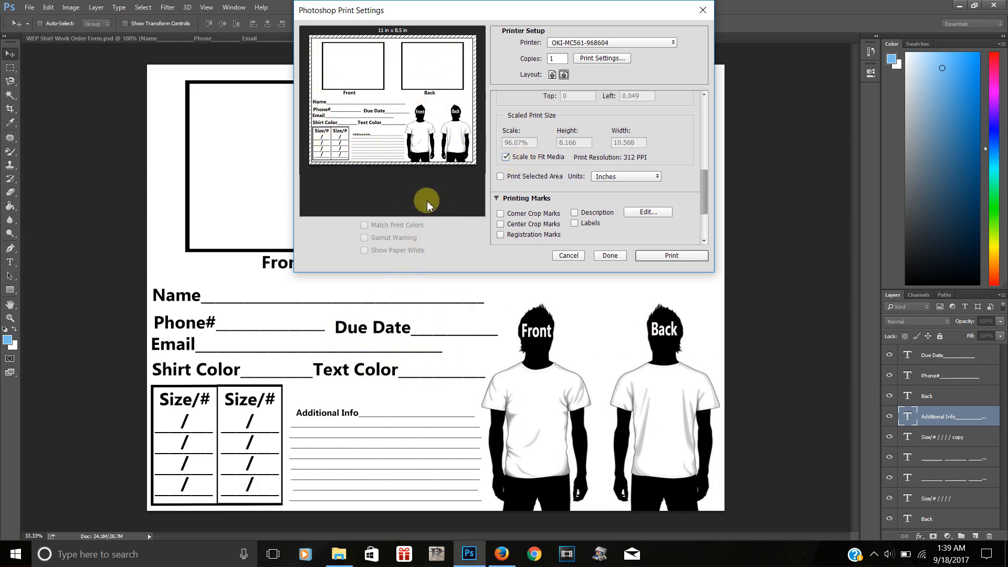
click(622, 255)
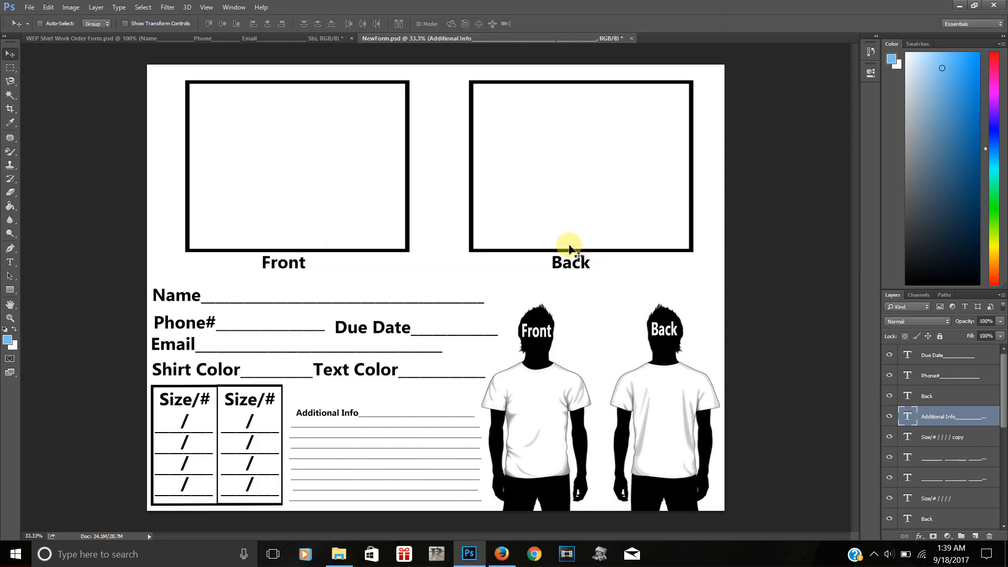